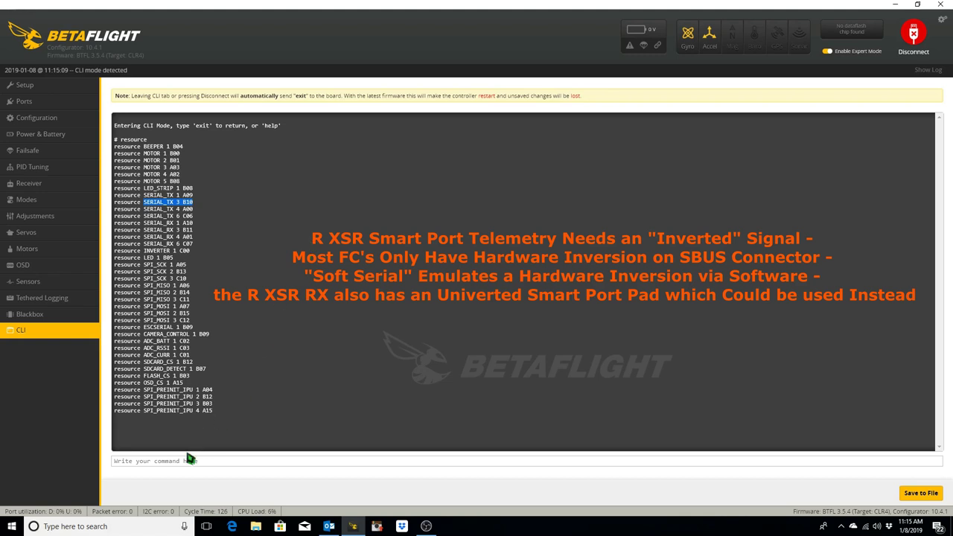
Step: Assign SERIAL_TX 11 to pin B10 with the command resource SERIAL_TX 11 B10 and save the configuration
click(187, 463)
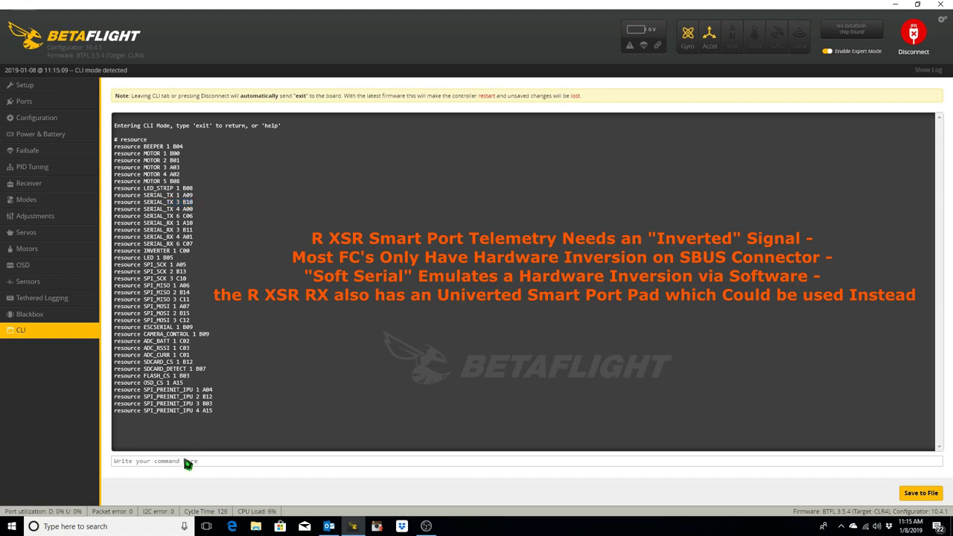
text(resource SERIAL_TX)
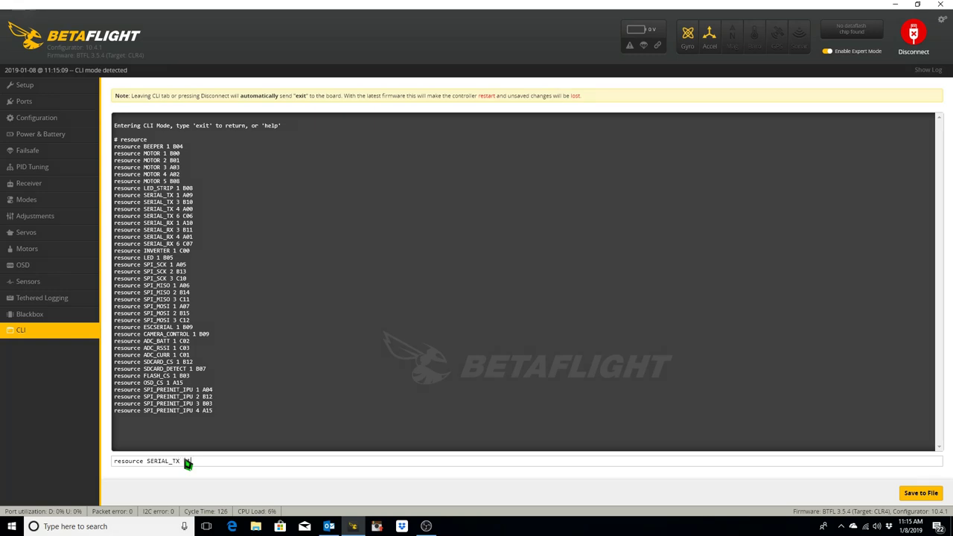
text(11 B10)
key(Return)
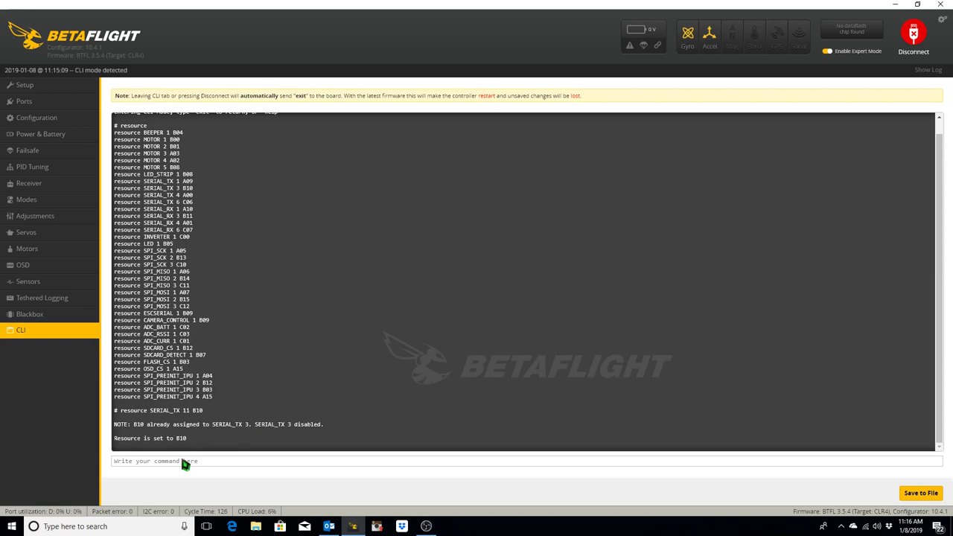
text(save)
key(Return)
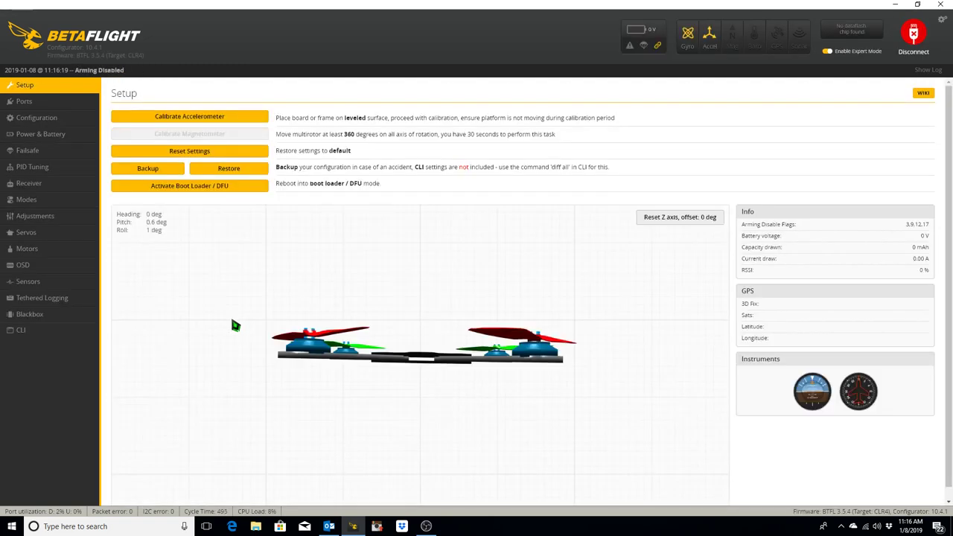
Step: Reopen the CLI and list the board's resource assignments to check the SERIAL_TX 11 mapping
click(43, 334)
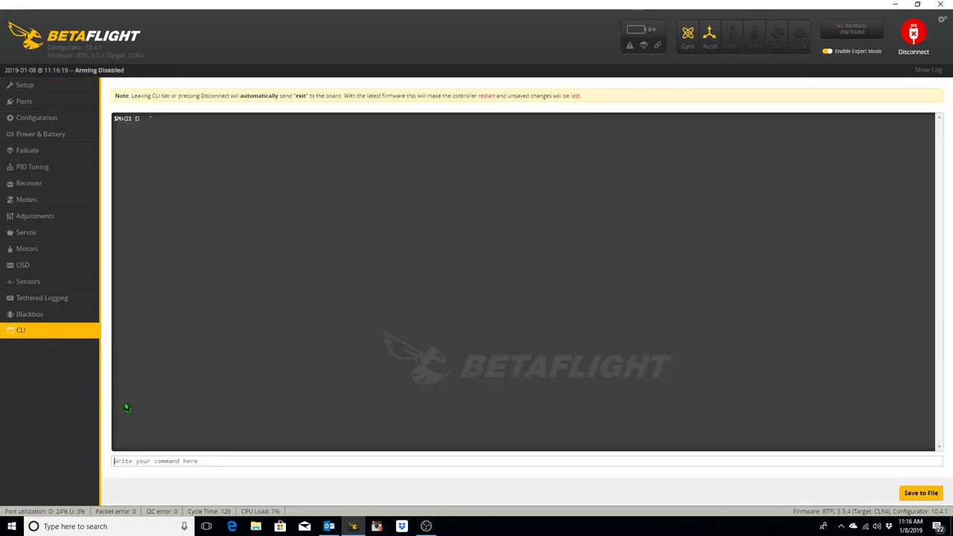
text(resouce)
key(Return)
text(resou)
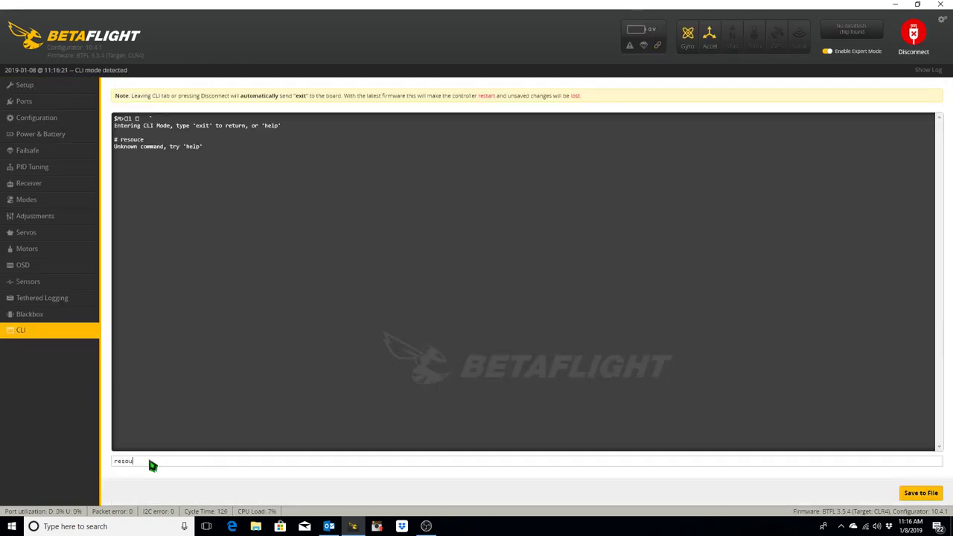
text(rce)
key(Return)
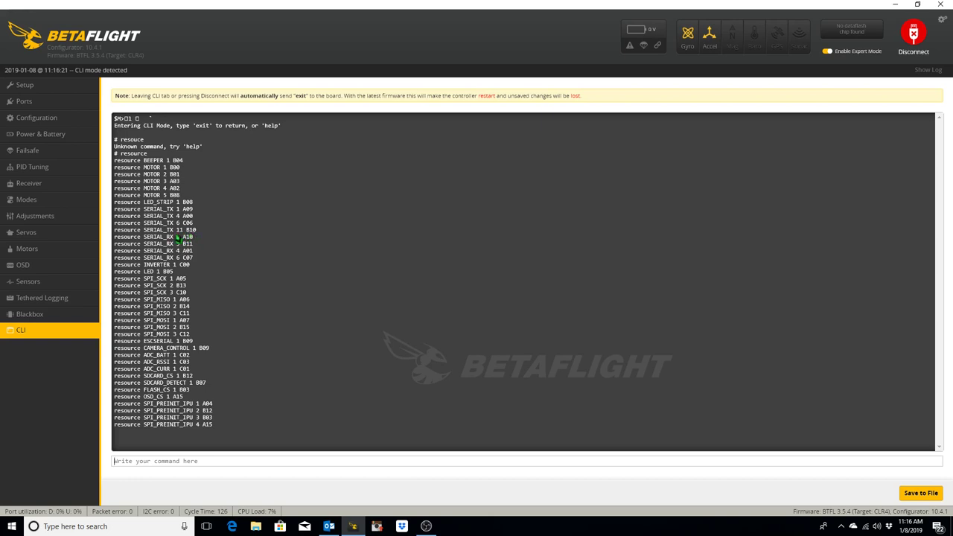
Step: Check the available serial ports, enable the SOFTSERIAL feature in the configuration, and save with a reboot
click(30, 105)
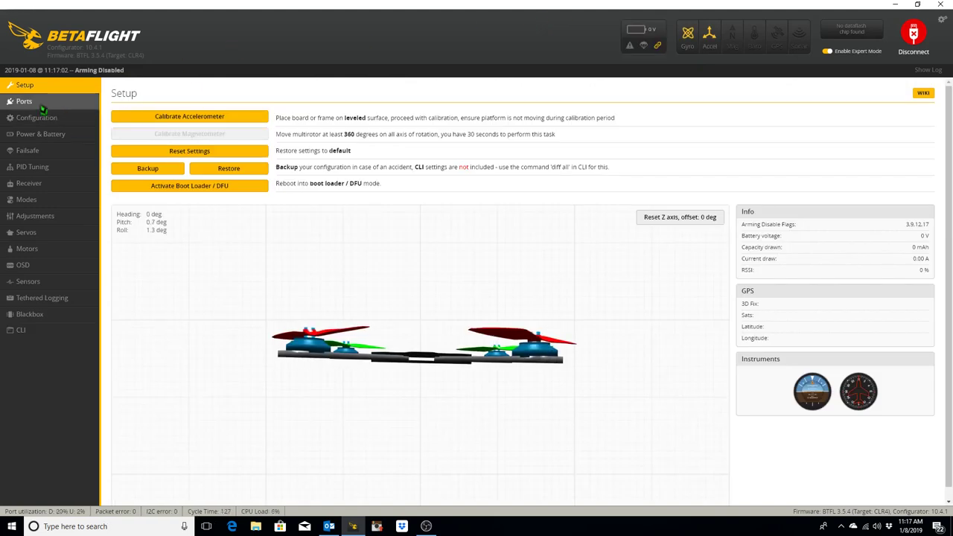
click(42, 103)
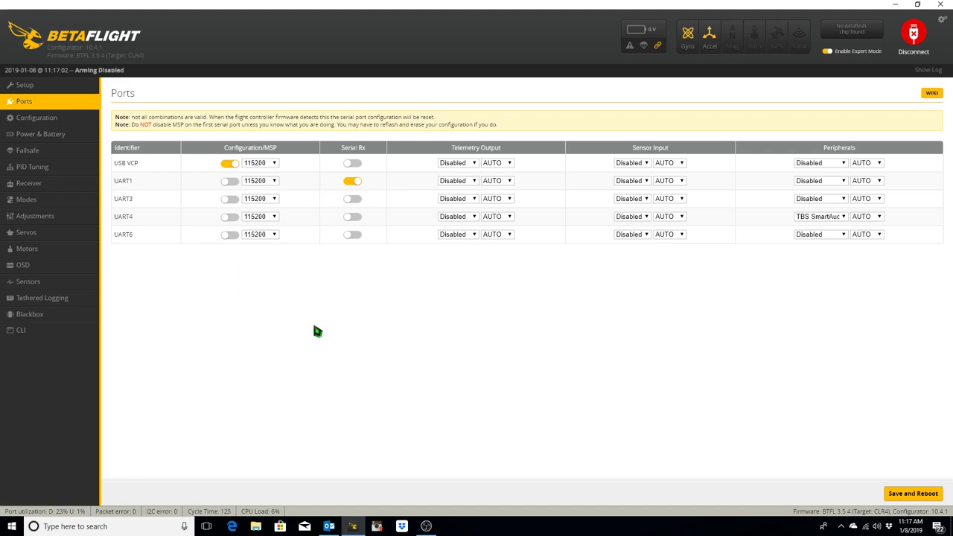
click(49, 122)
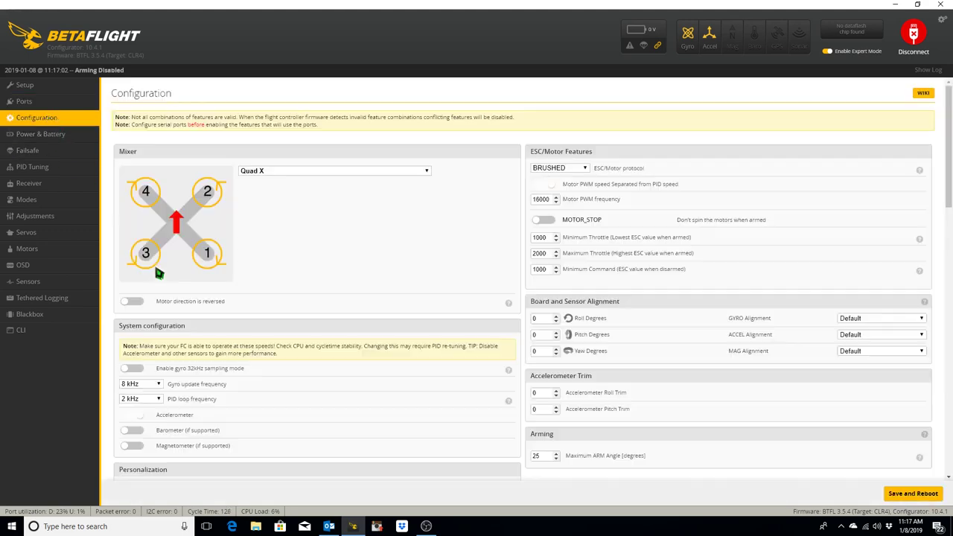
scroll(242, 365, down, 3)
scroll(242, 364, down, 5)
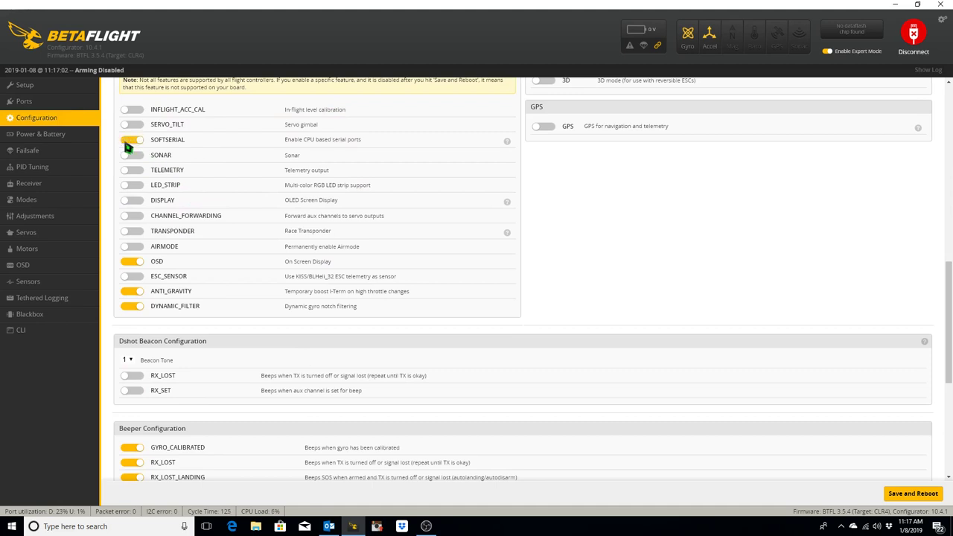
click(910, 494)
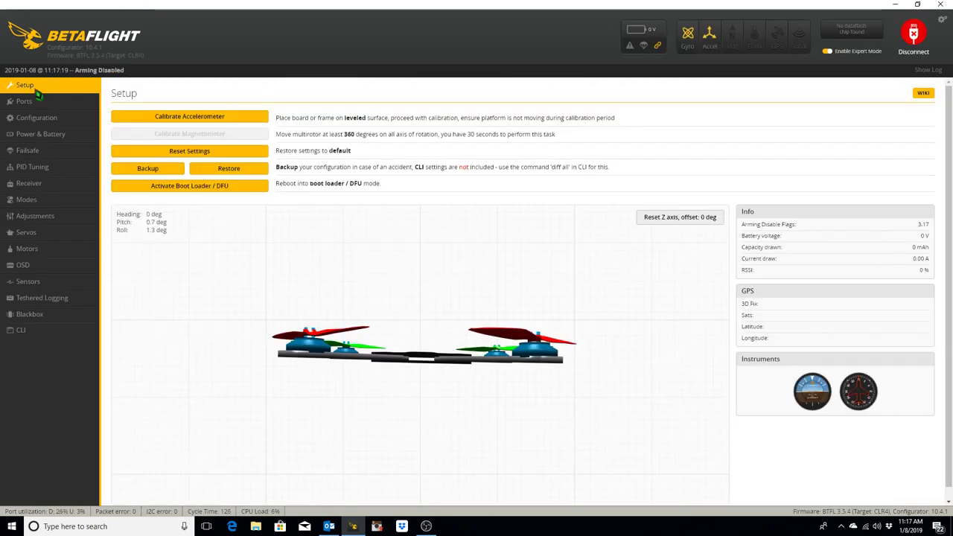
Step: Set the telemetry output of SOFTSERIAL1 to SmartPort, save with a reboot, and return to the port settings
click(25, 101)
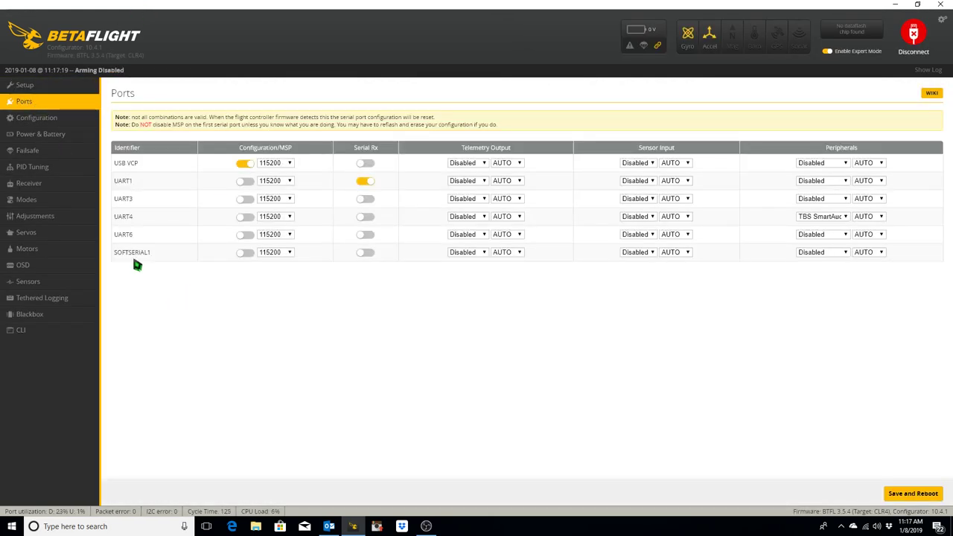
click(467, 253)
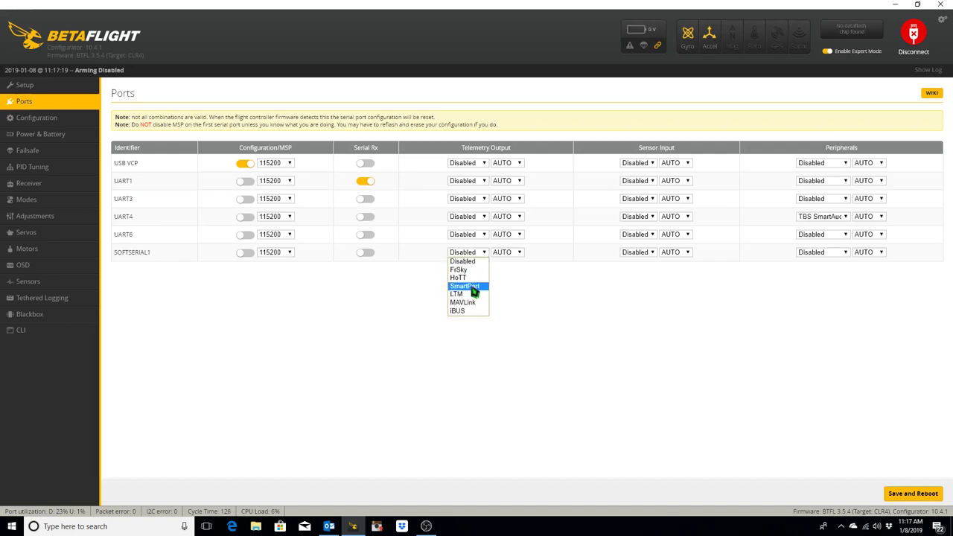
click(473, 289)
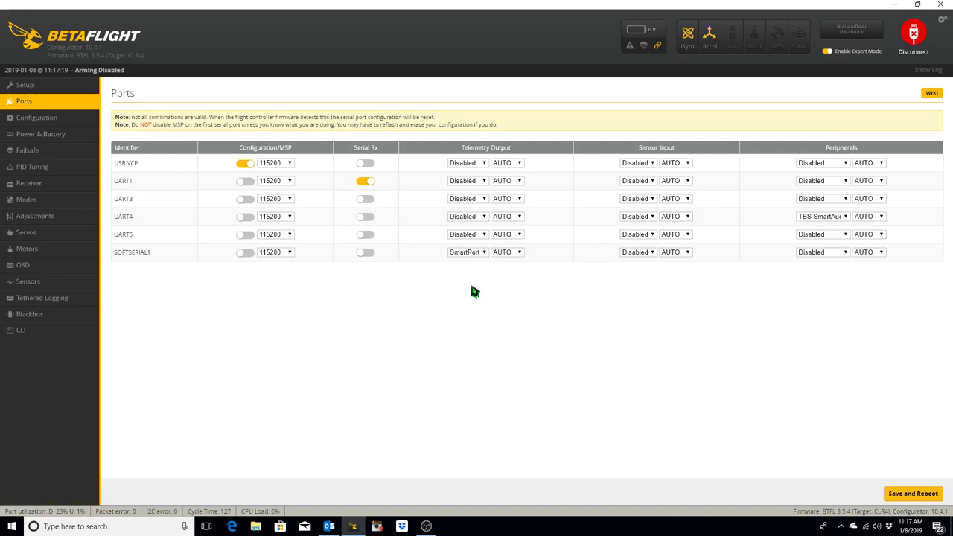
click(905, 493)
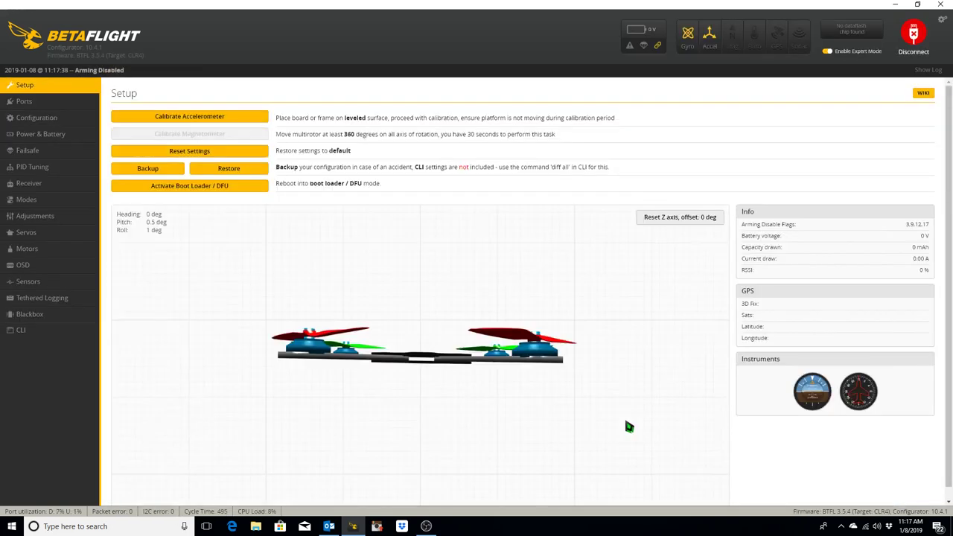
click(46, 104)
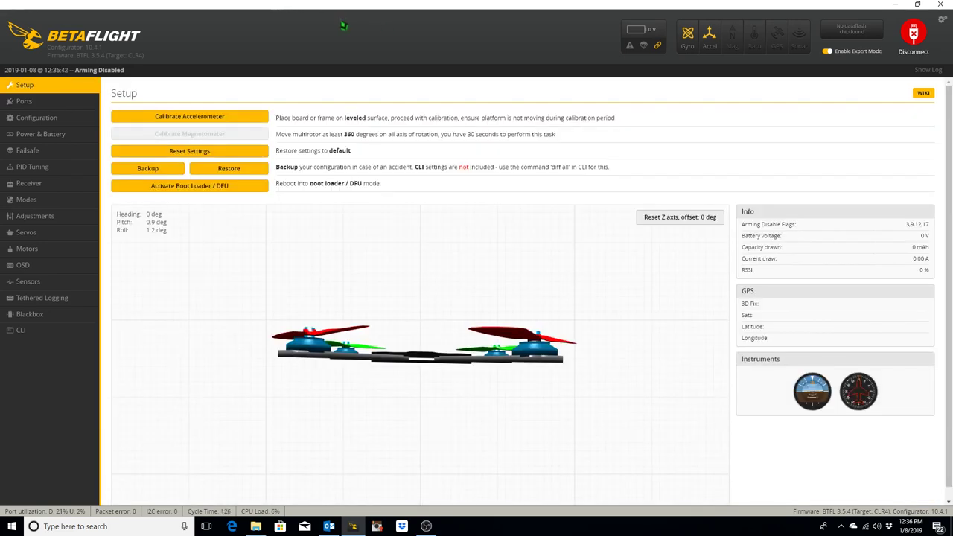
Step: Set the ESC/Motor protocol to DSHOT600 in the configuration
click(36, 118)
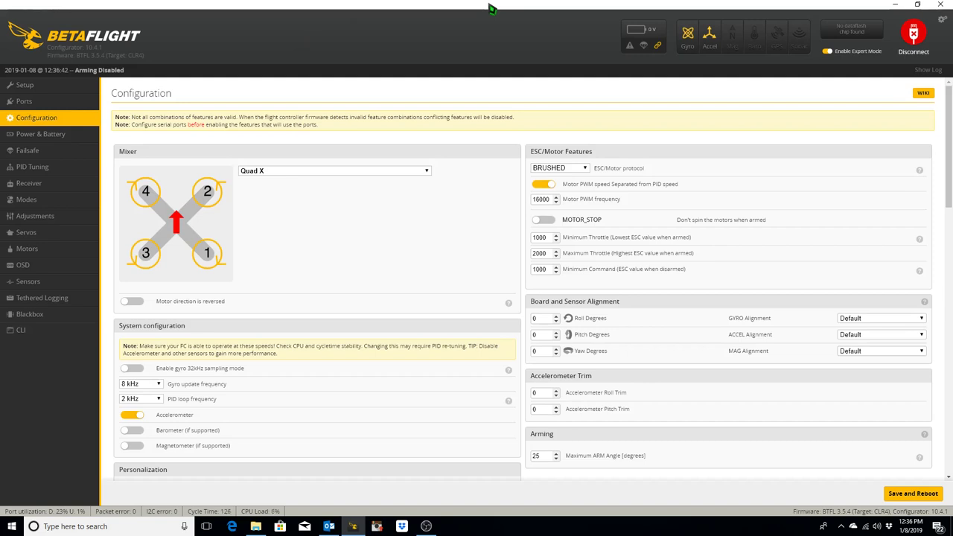
click(585, 168)
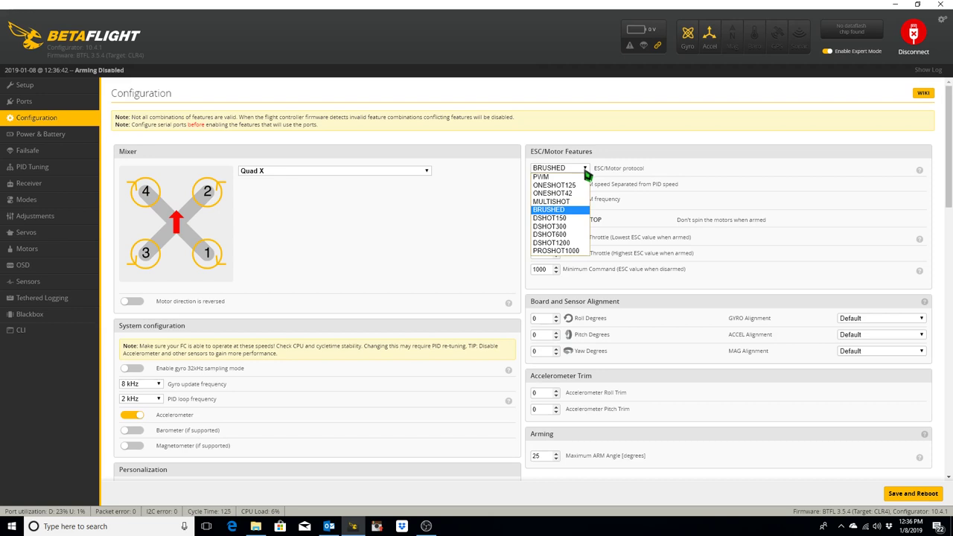
click(572, 234)
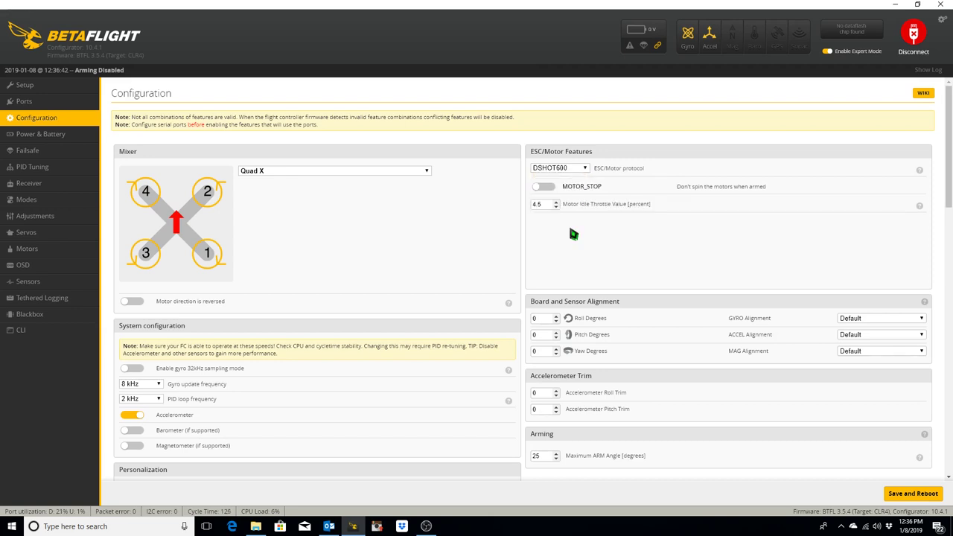
Step: Set the PID loop frequency to 8 kHz and enter TMac FPV X220 as the craft name
scroll(322, 236, down, 3)
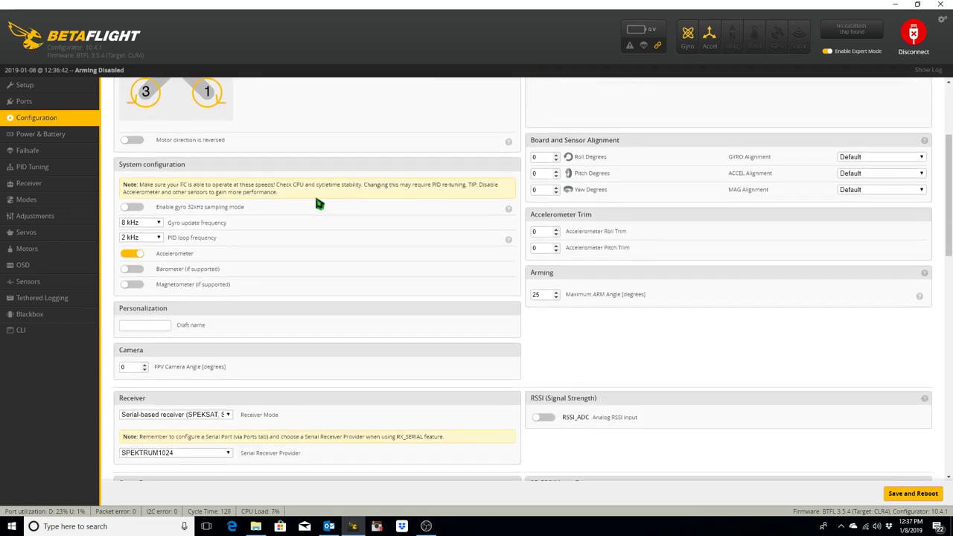
click(157, 237)
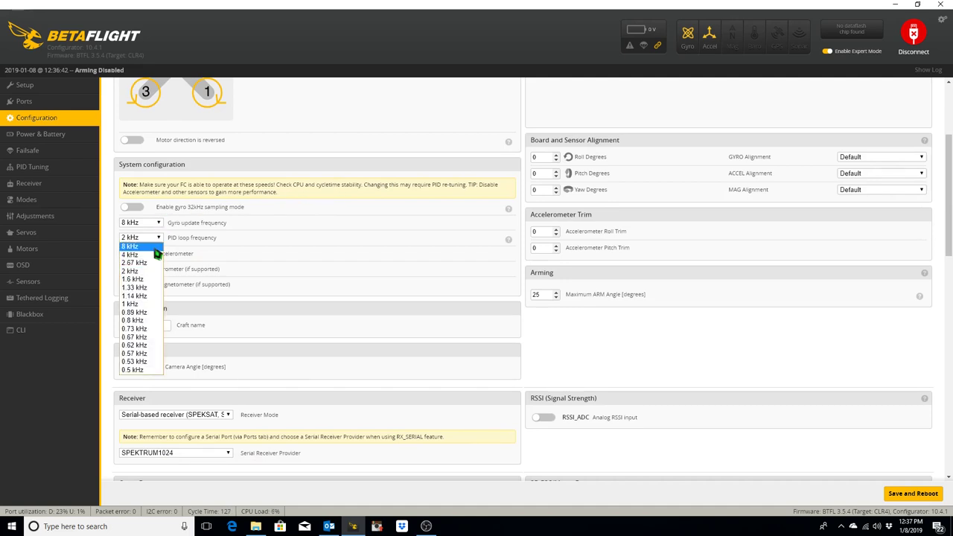
click(157, 253)
scroll(153, 222, down, 2)
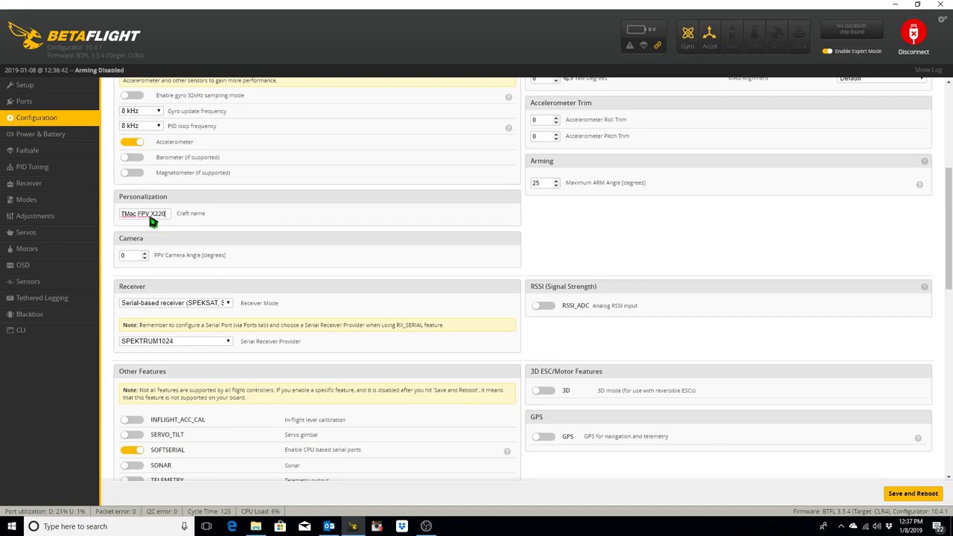
Step: Keep the receiver mode on Serial-based receiver and set the serial receiver provider to SBUS
click(228, 304)
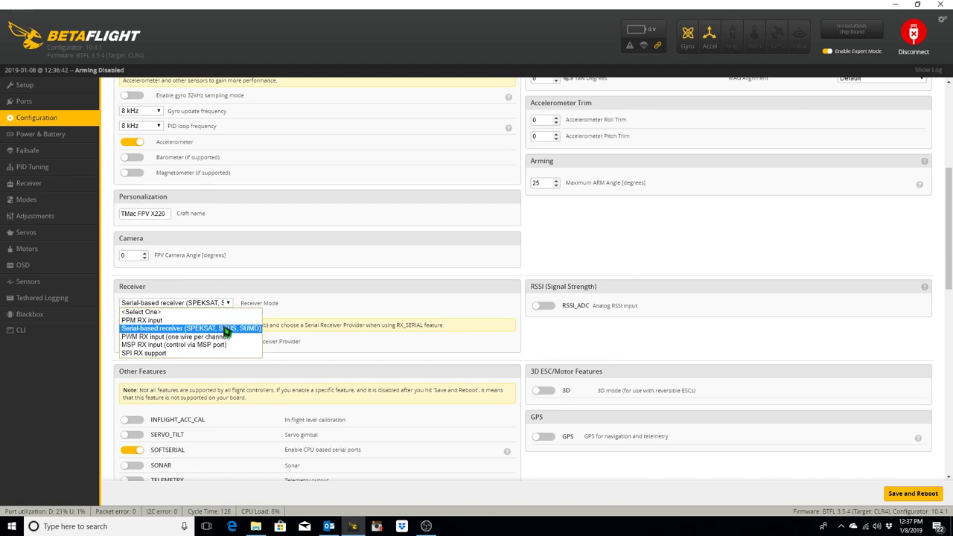
click(226, 330)
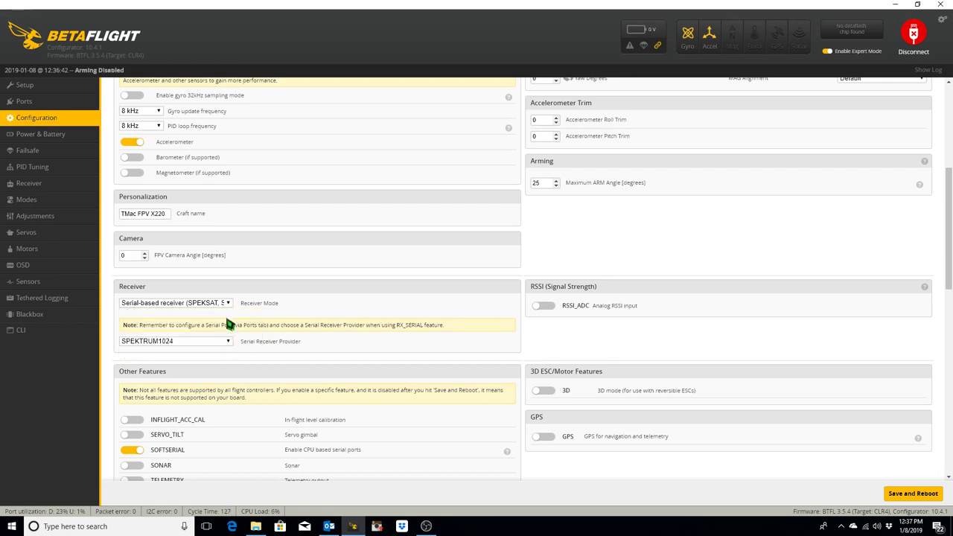
scroll(264, 315, down, 1)
scroll(267, 313, down, 1)
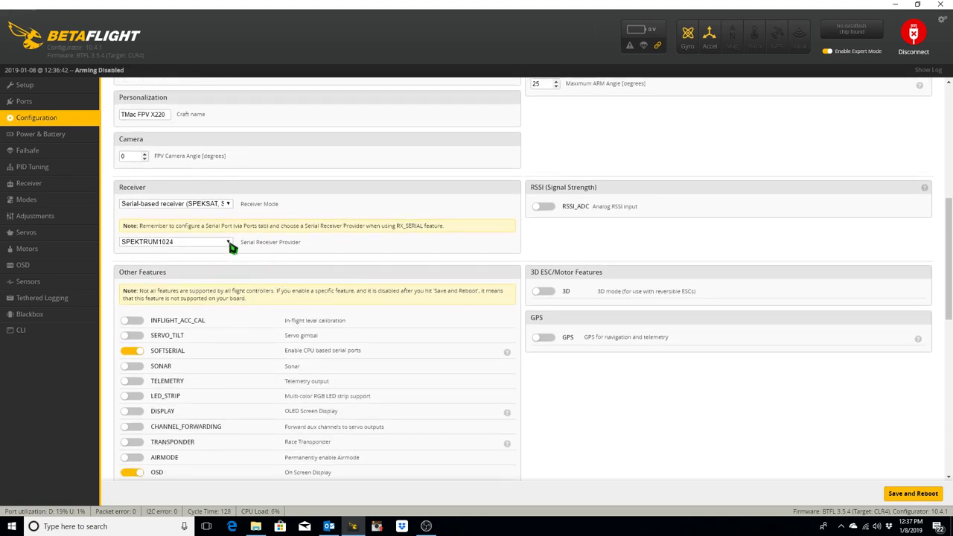
click(230, 243)
click(215, 268)
Step: Enable the TELEMETRY and AIRMODE features
scroll(289, 285, down, 4)
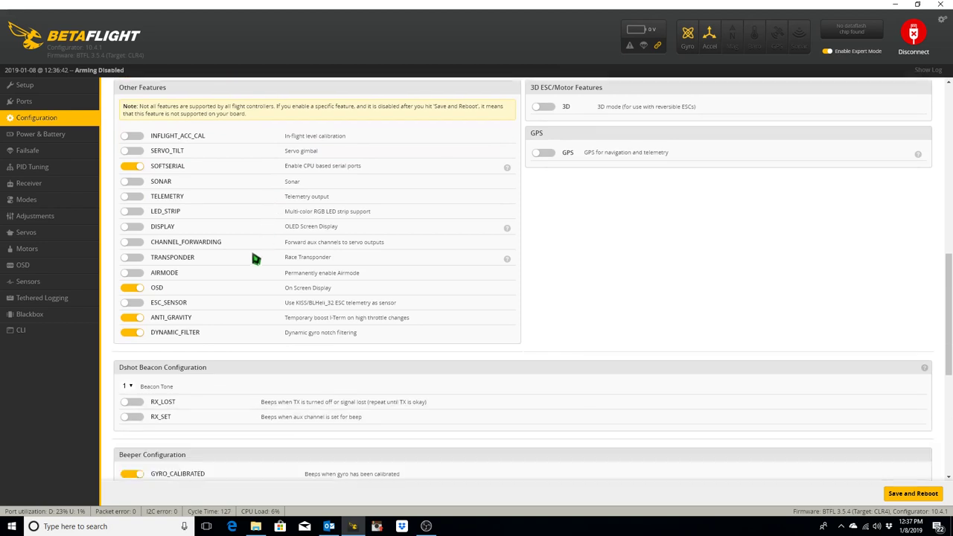
click(131, 197)
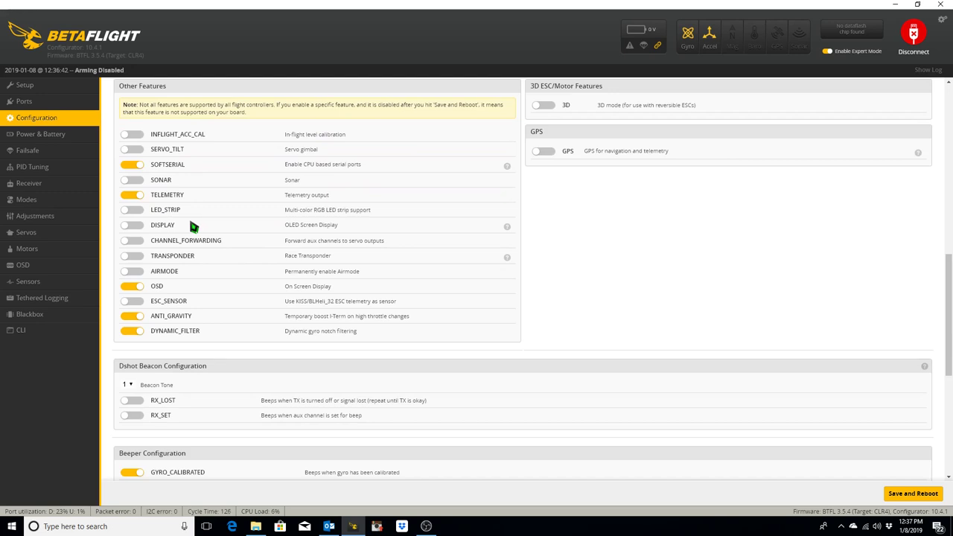
click(131, 272)
scroll(311, 325, down, 2)
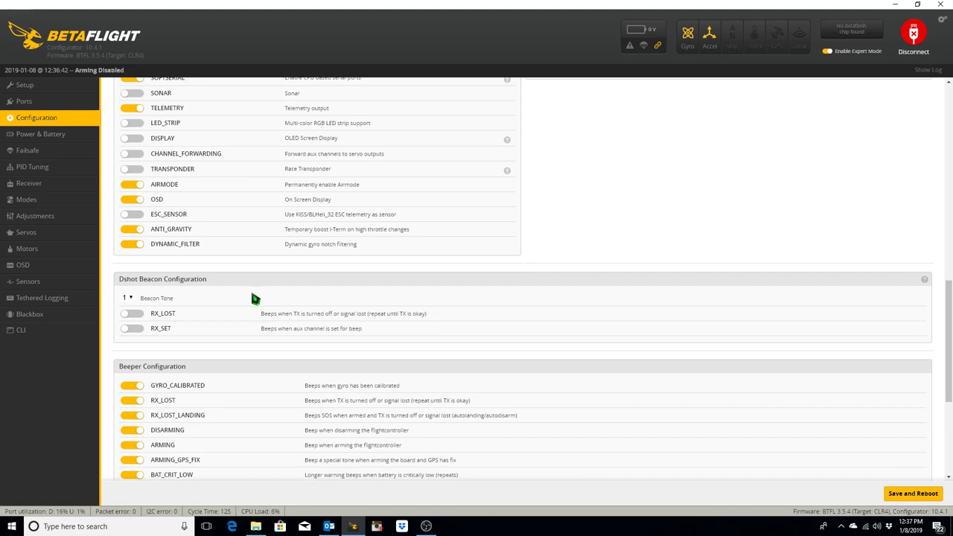
Step: Examine the Dshot beacon and beeper options, and review the configuration back to the mixer settings
scroll(253, 296, down, 3)
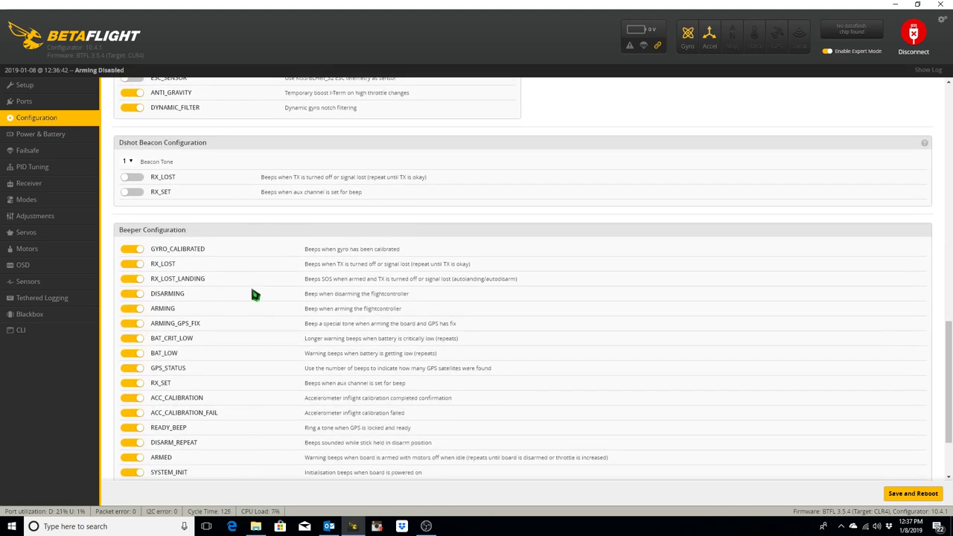
scroll(256, 295, down, 2)
scroll(255, 296, up, 4)
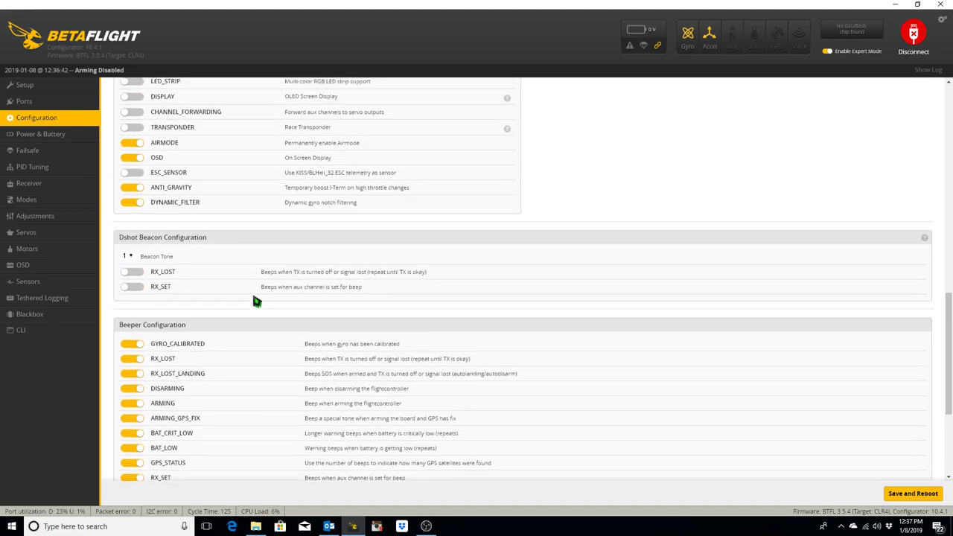
scroll(257, 300, up, 10)
scroll(302, 271, up, 2)
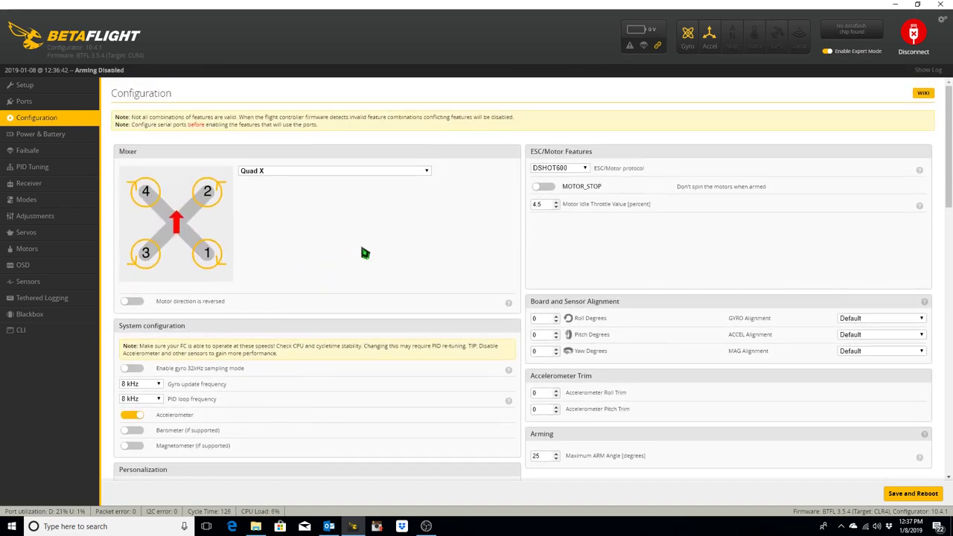
Step: Set the maximum arm angle to 180 degrees, then save the configuration and reboot the flight controller
scroll(499, 249, down, 2)
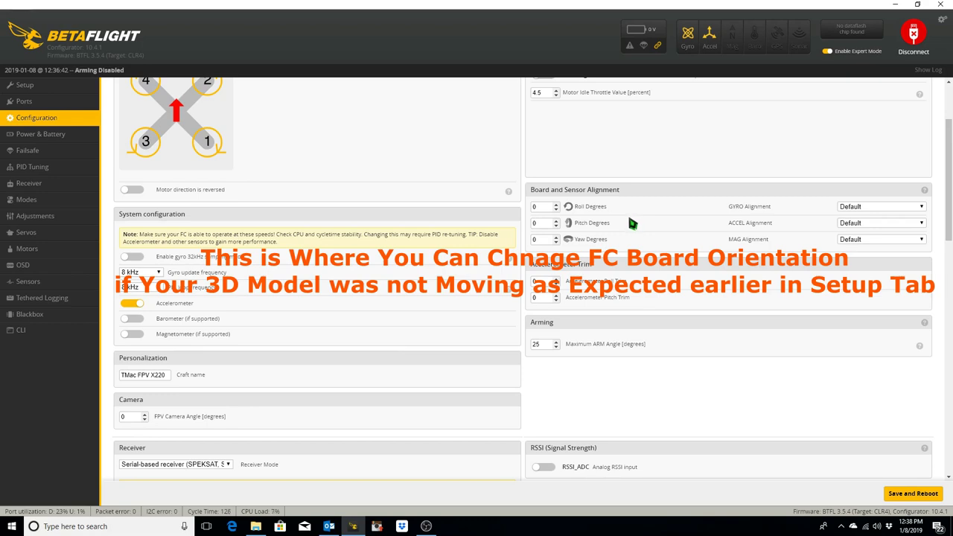
scroll(630, 233, down, 3)
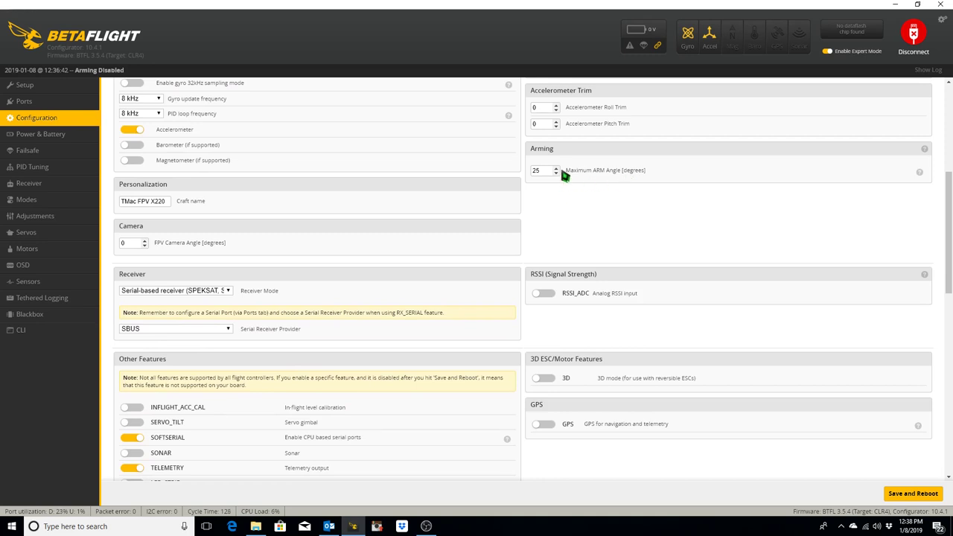
drag(548, 174, 527, 179)
scroll(643, 206, down, 10)
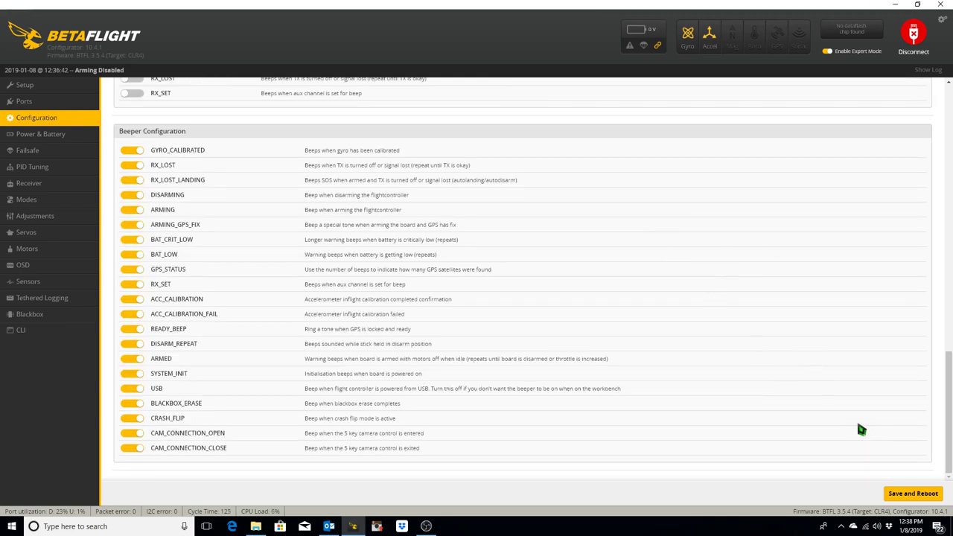
click(914, 494)
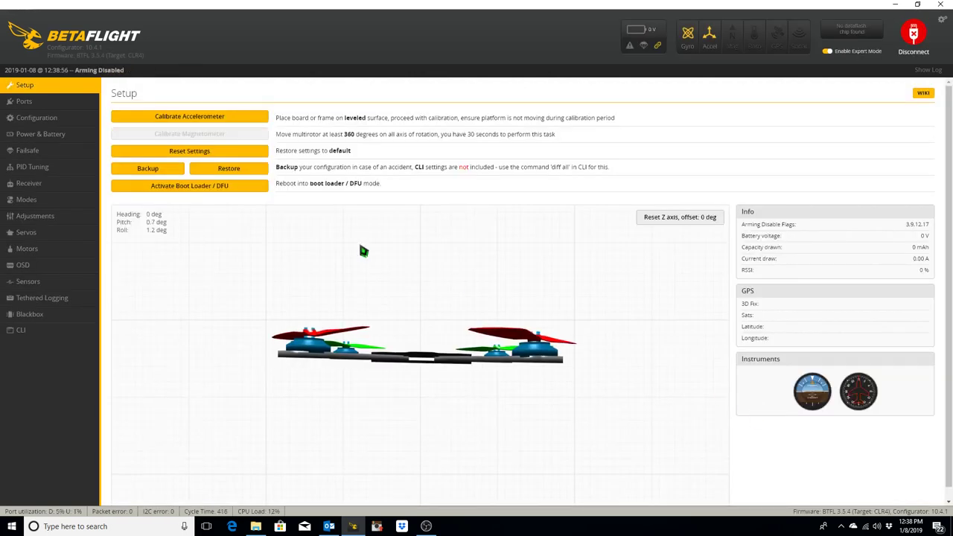
Step: Review the saved configuration from the ESC protocol and arm angle through the receiver and other feature settings
click(56, 122)
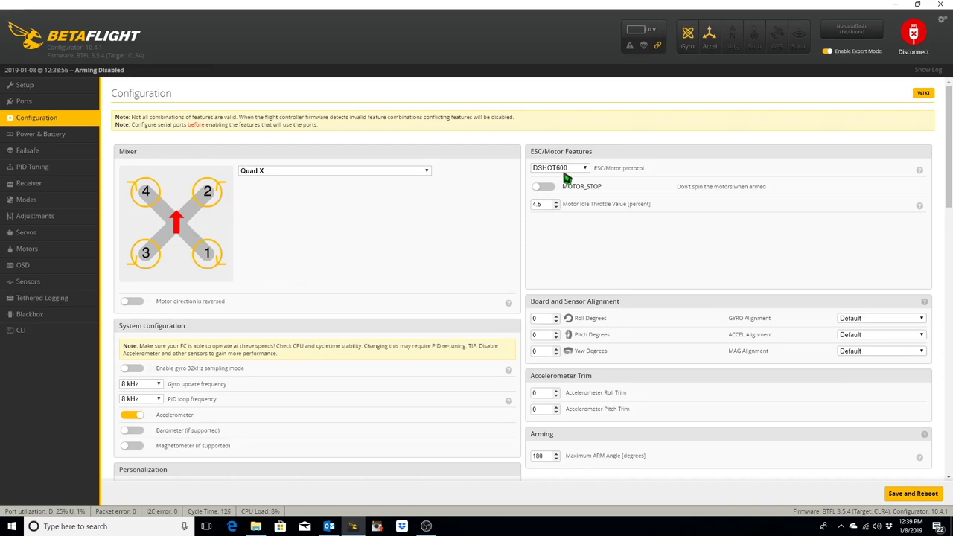
scroll(319, 310, down, 3)
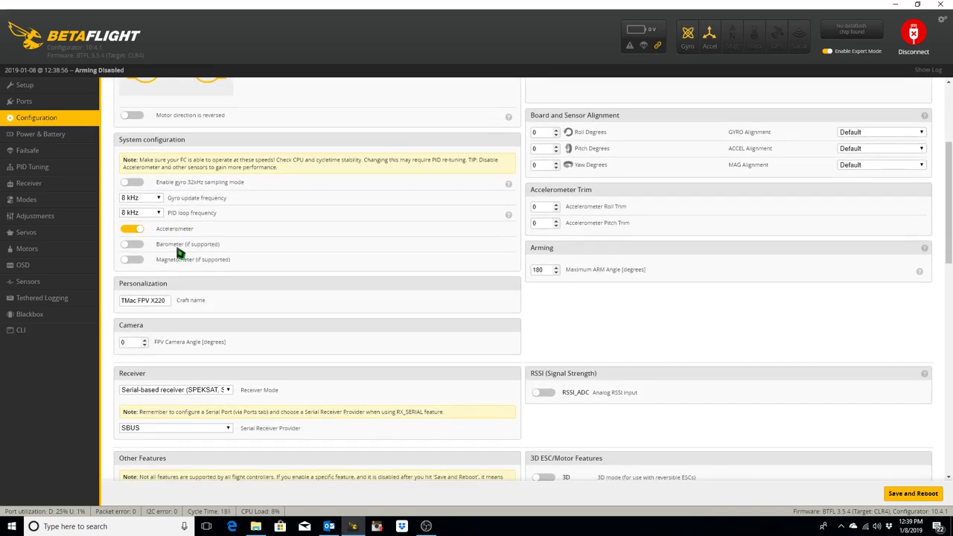
scroll(280, 273, down, 2)
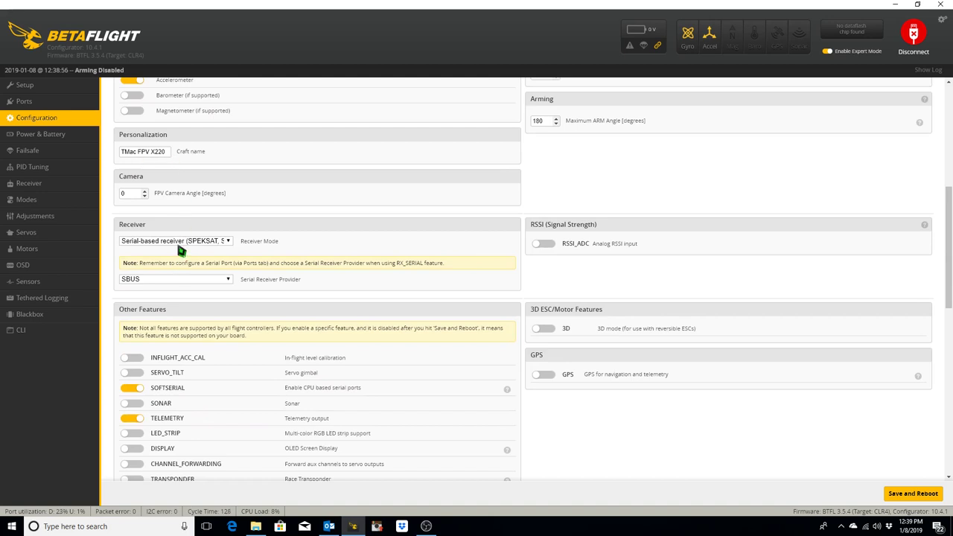
scroll(191, 293, down, 2)
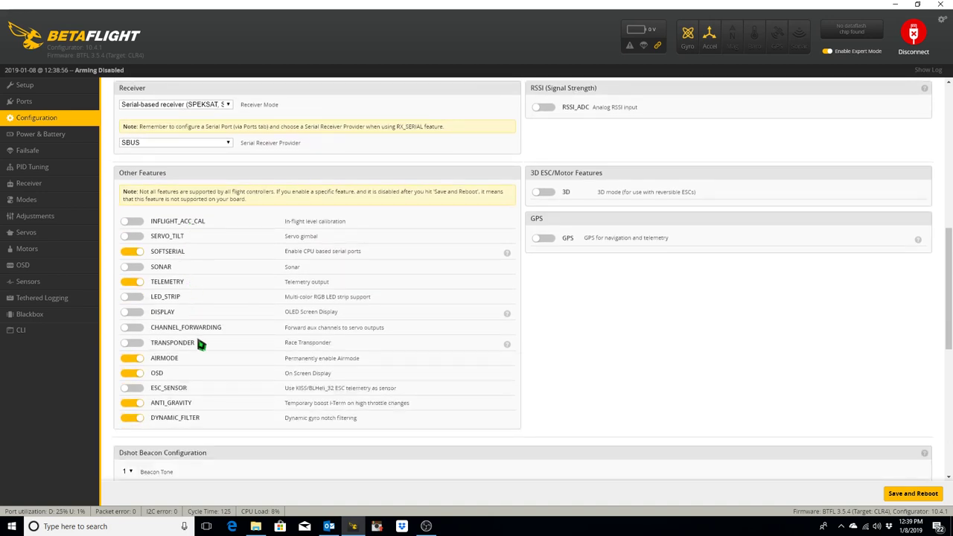
scroll(498, 300, up, 8)
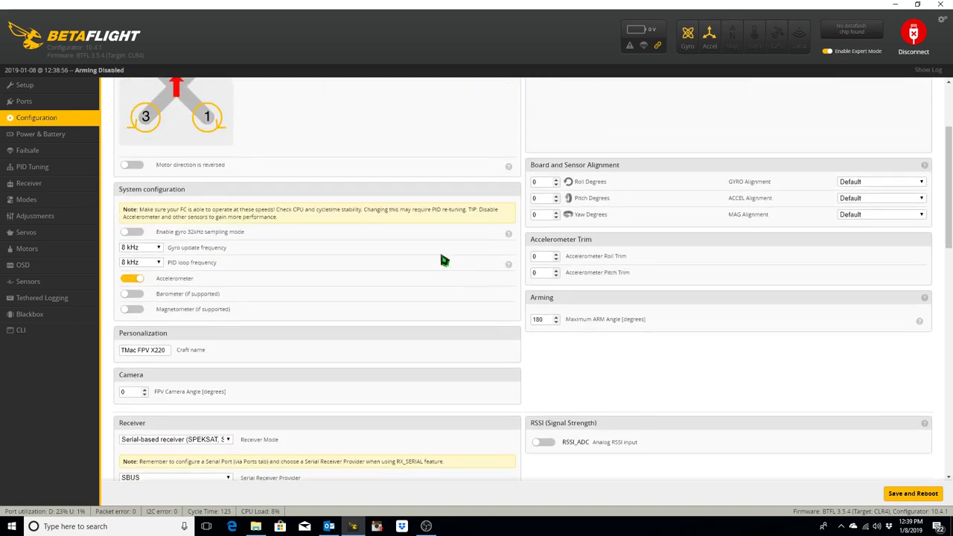
Step: Save the Power & Battery settings with Onboard ADC as the voltage and current meter source
click(64, 131)
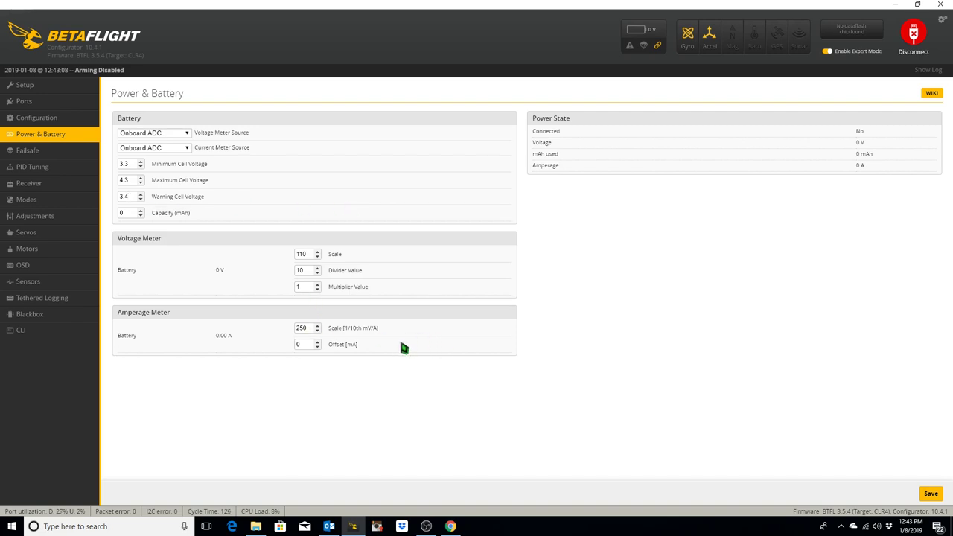
click(931, 494)
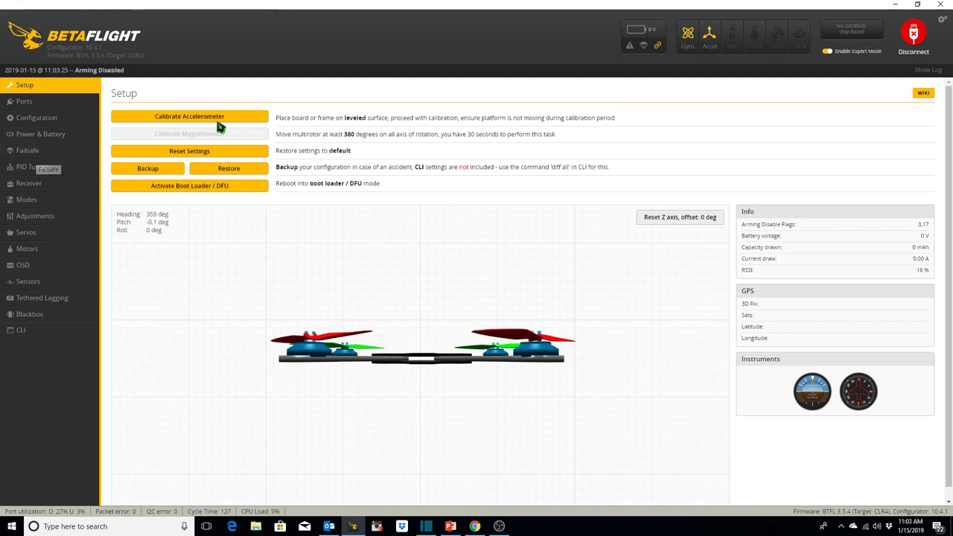
Step: Switch Expert Mode off and back on, keeping it permanently enabled in the application options
click(830, 52)
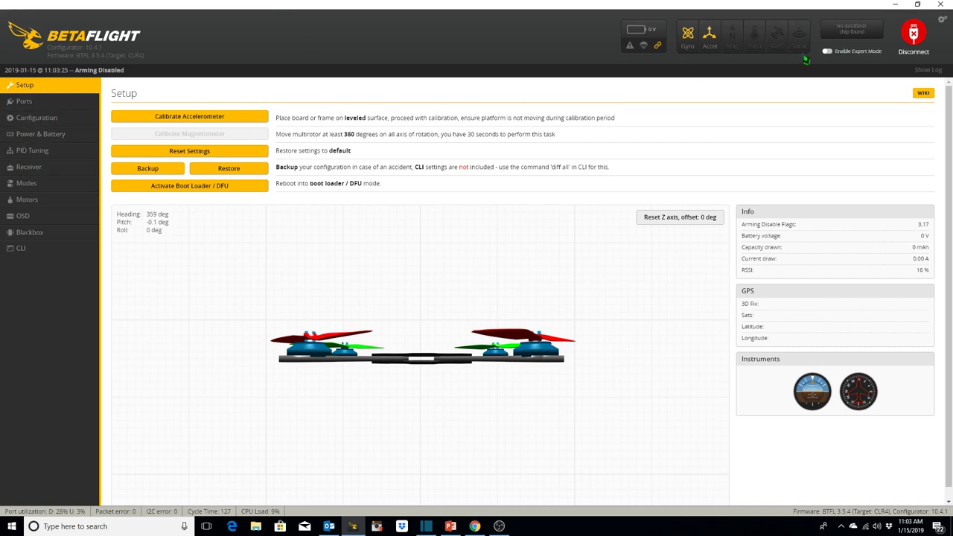
click(942, 19)
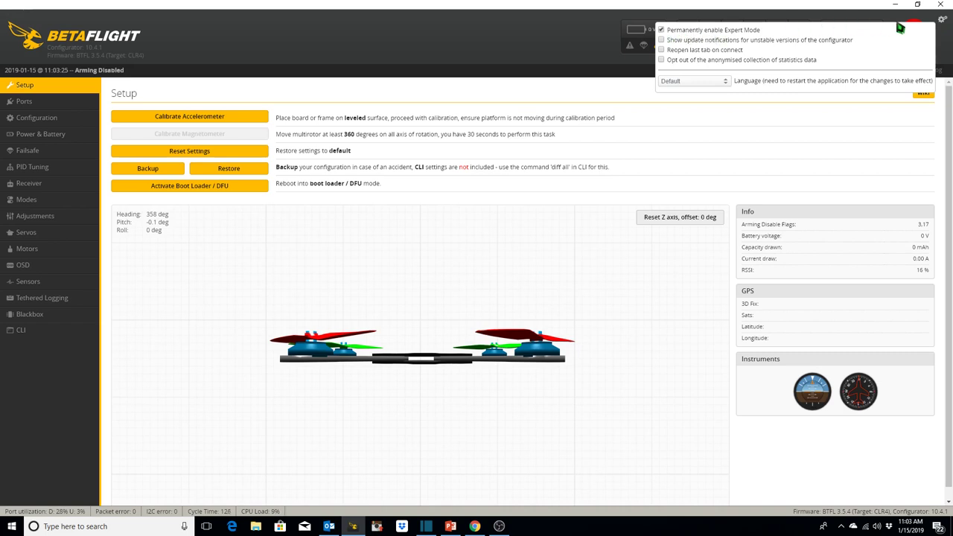
click(946, 27)
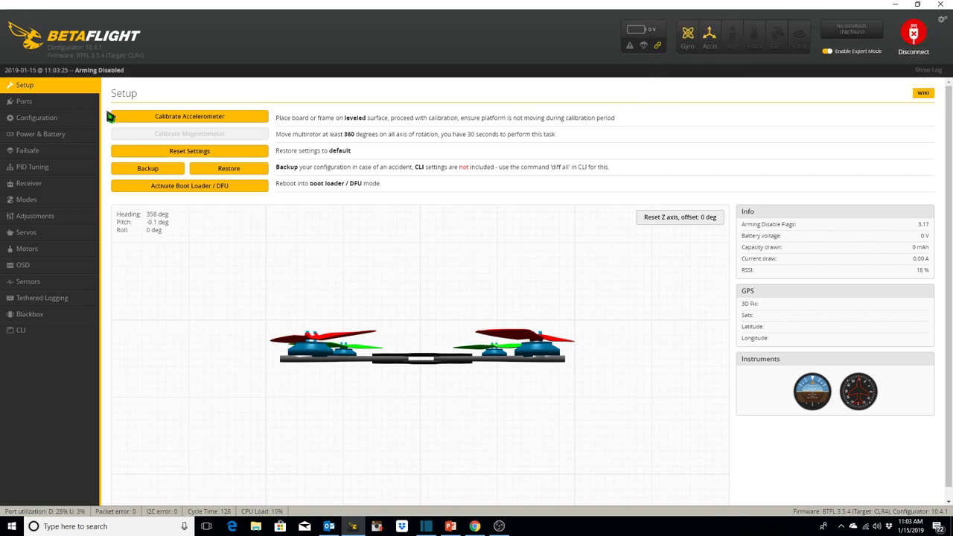
Step: Review the failsafe channel fallback settings and set the stage 2 guard time after signal loss to 5
click(47, 152)
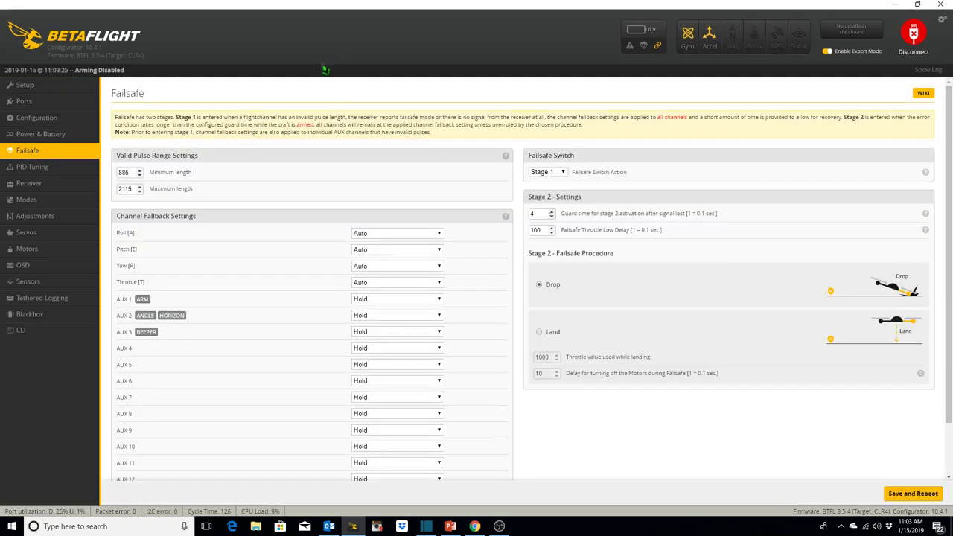
scroll(277, 250, down, 2)
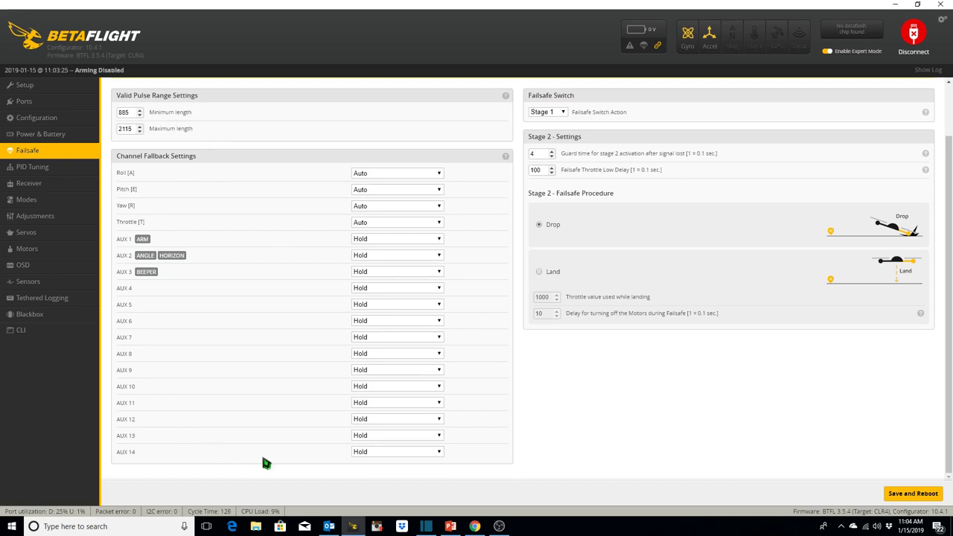
scroll(387, 250, up, 2)
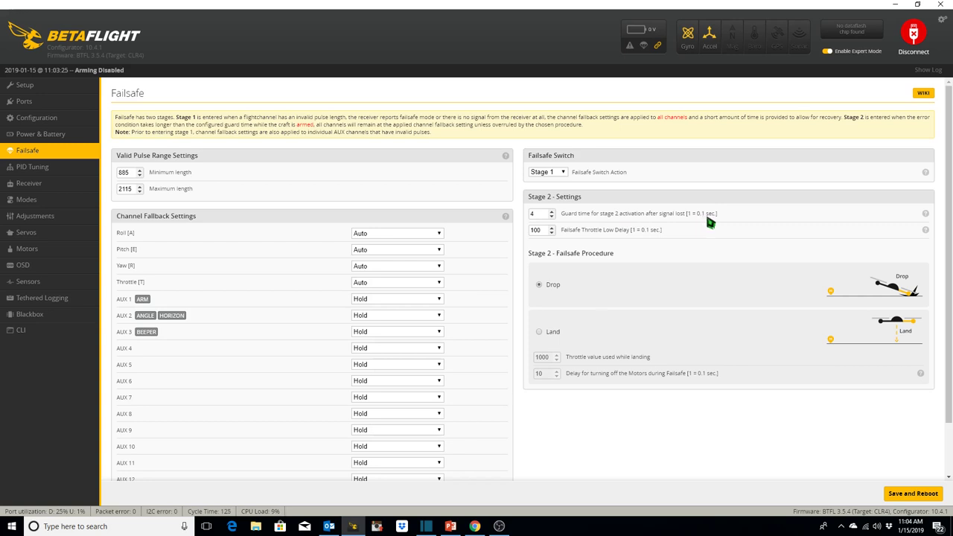
click(551, 211)
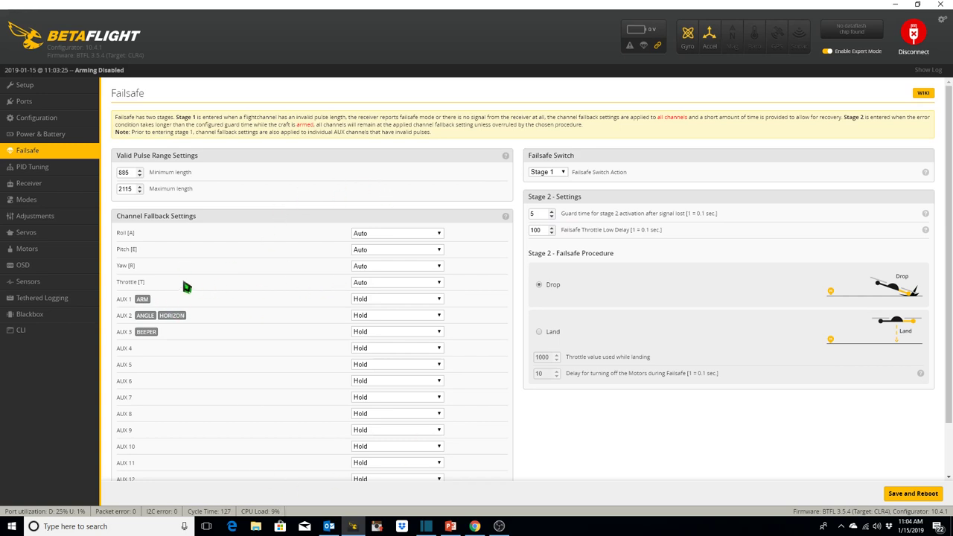
Step: Set the throttle channel fallback to Hold and save the failsafe settings with a reboot
click(438, 287)
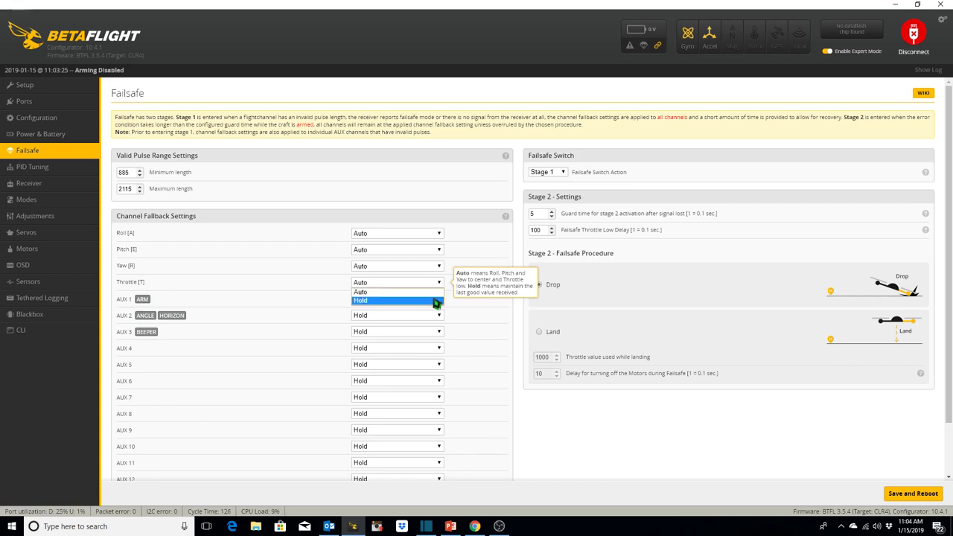
click(435, 300)
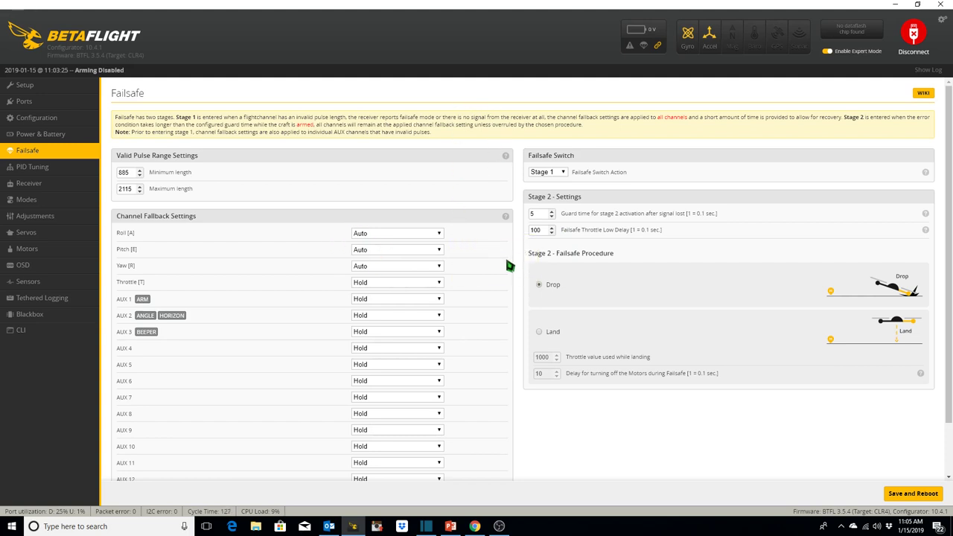
click(902, 496)
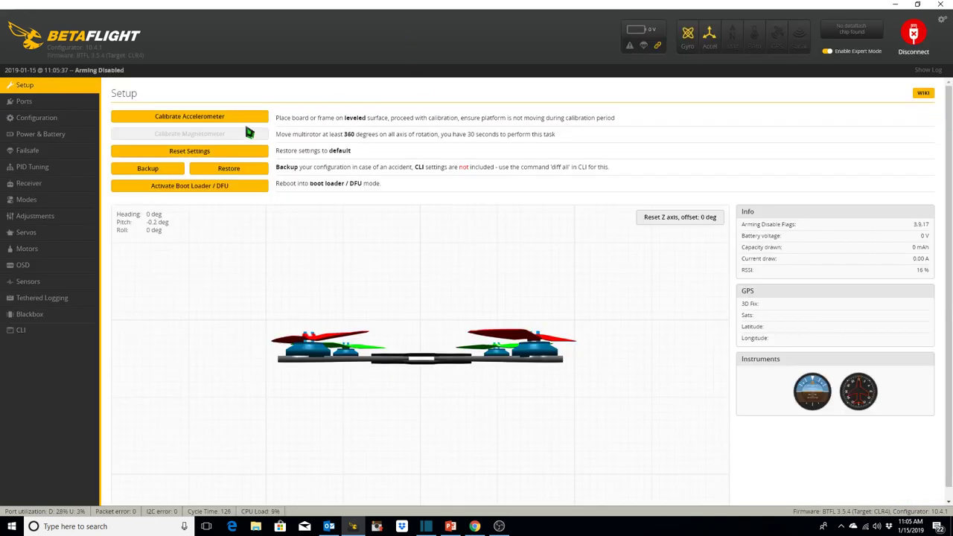
click(60, 151)
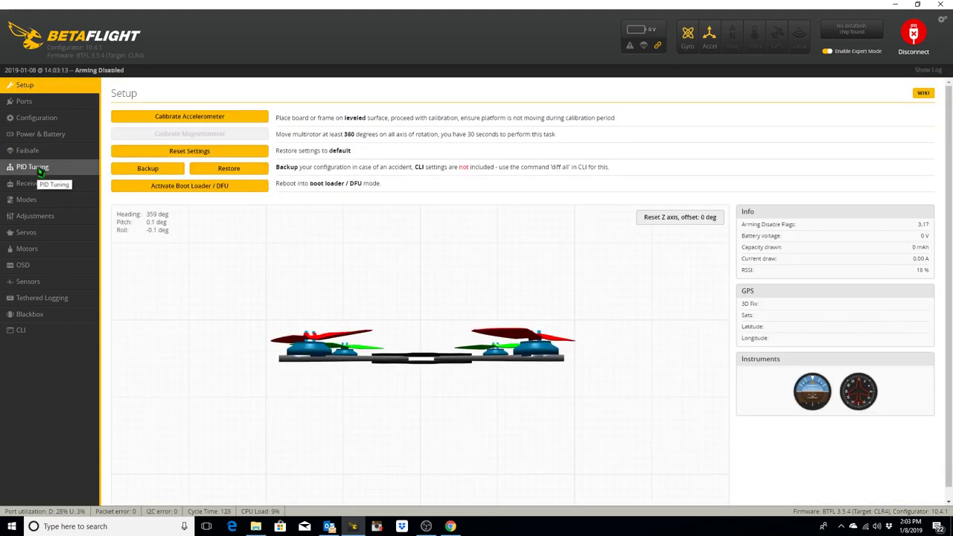
Step: In the PID tuning settings for Rateprofile 1, set the super rates to 0.40 for roll, 0.27 for pitch and 0.72 for yaw
click(41, 169)
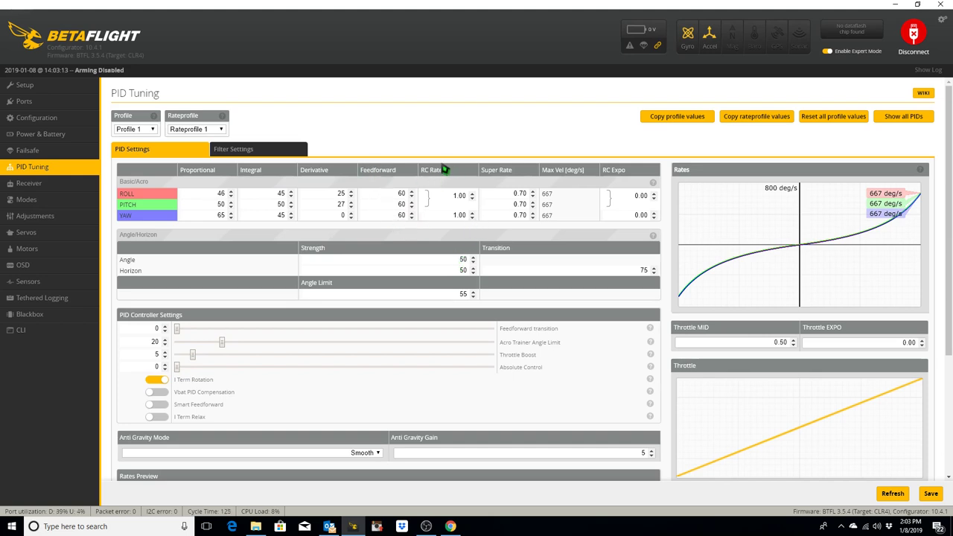
double_click(517, 195)
text(0.4)
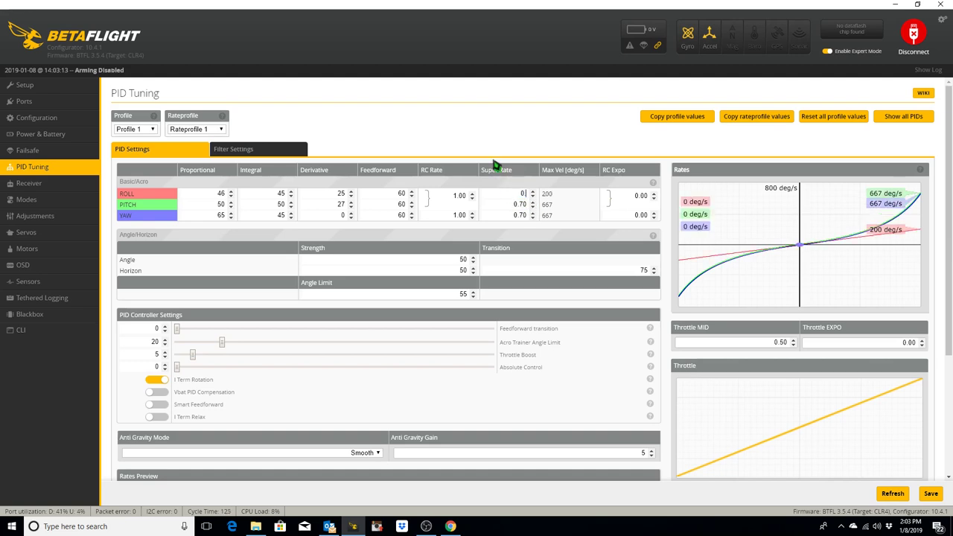
double_click(521, 204)
text(0)
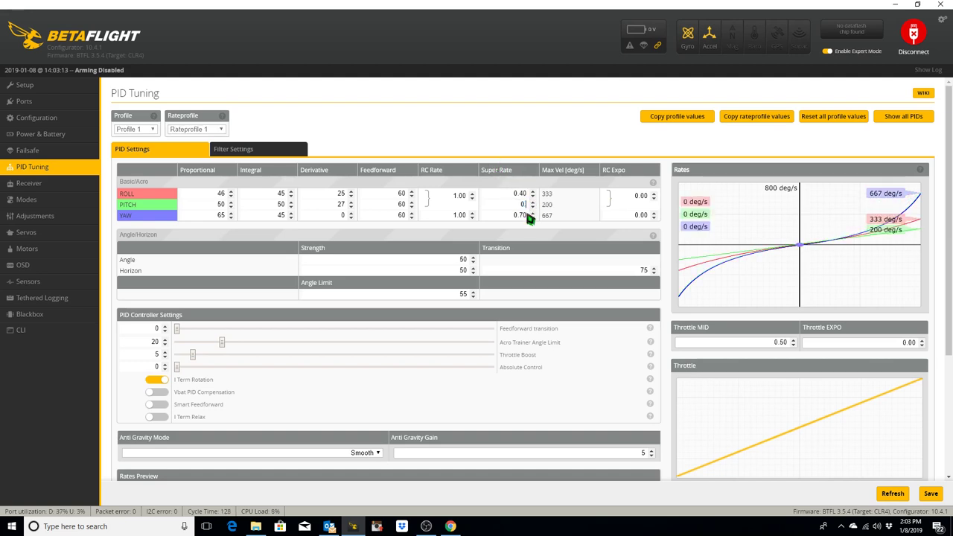
text(.27)
double_click(519, 215)
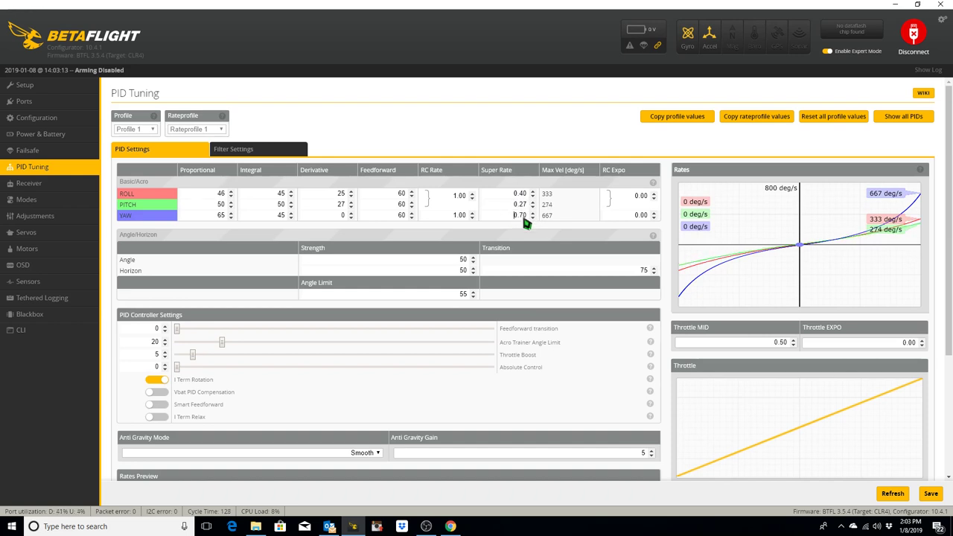
text(0.72)
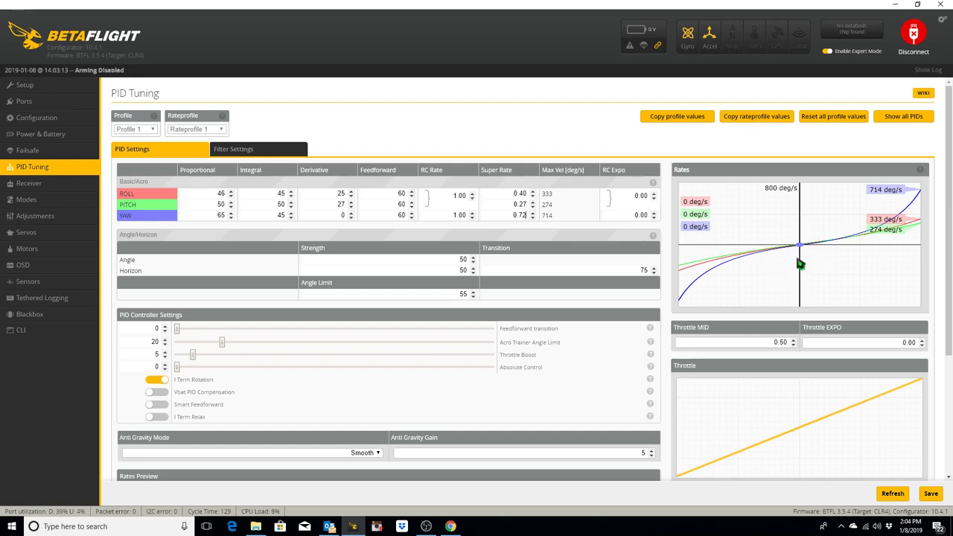
Step: Set the RC expo to 0.20 for roll/pitch and for yaw, and save the PID tuning values
double_click(638, 198)
text(0.2)
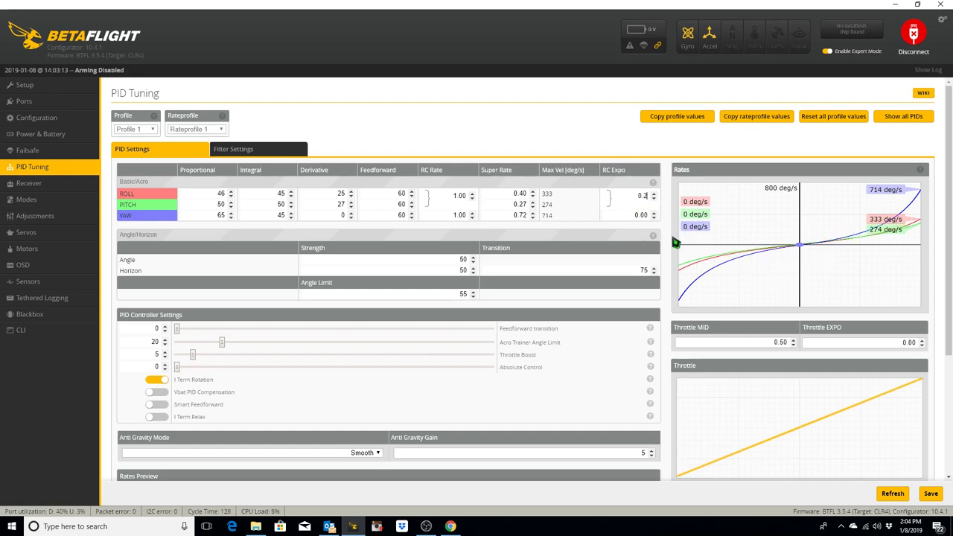
double_click(640, 215)
text(0.2)
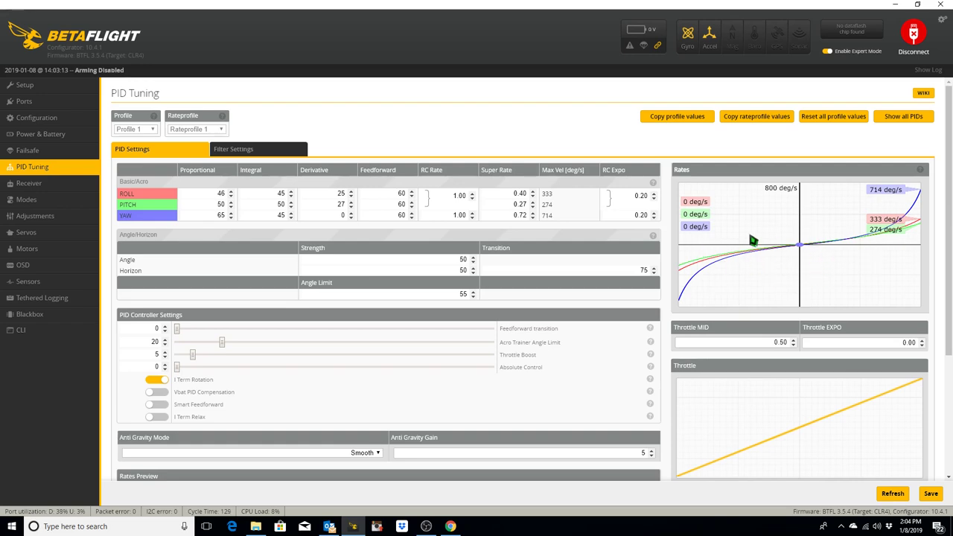
scroll(245, 291, down, 3)
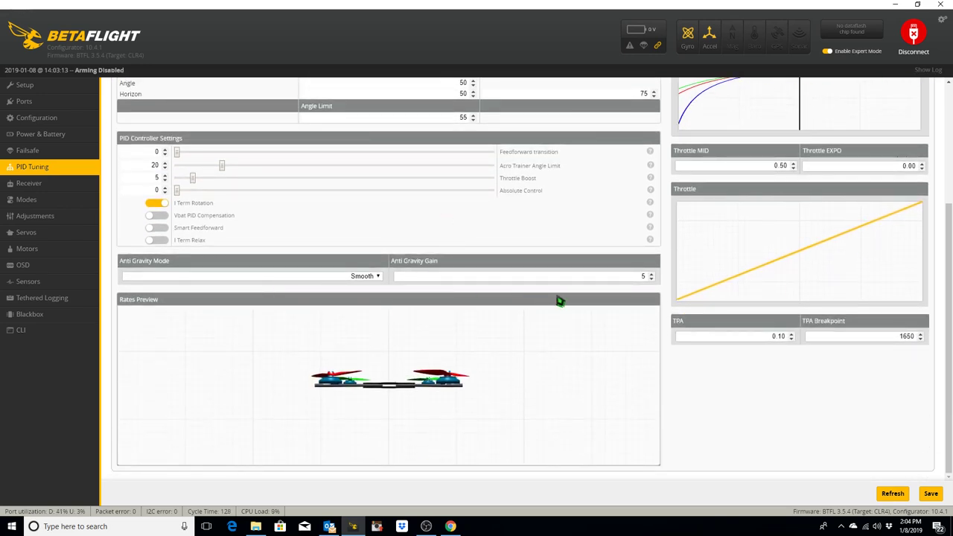
scroll(560, 301, up, 3)
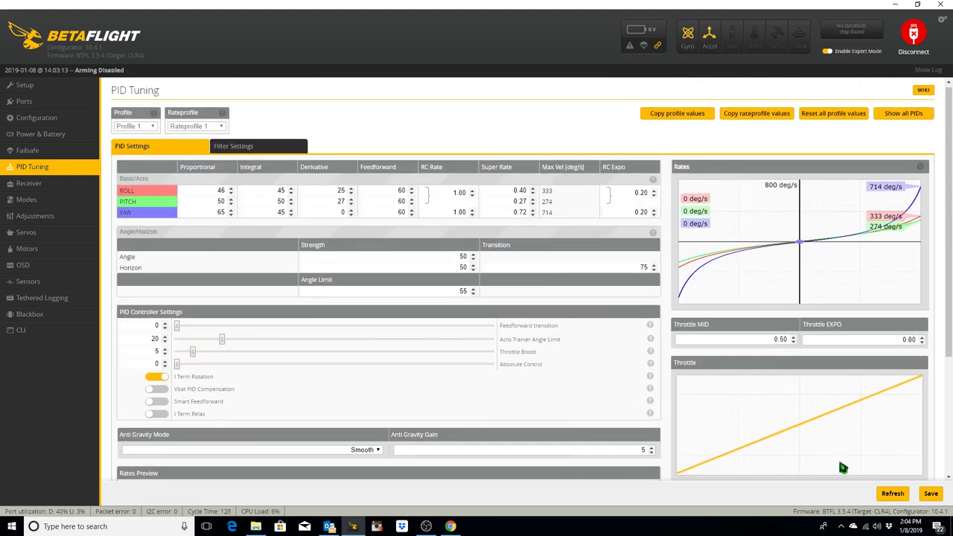
click(930, 495)
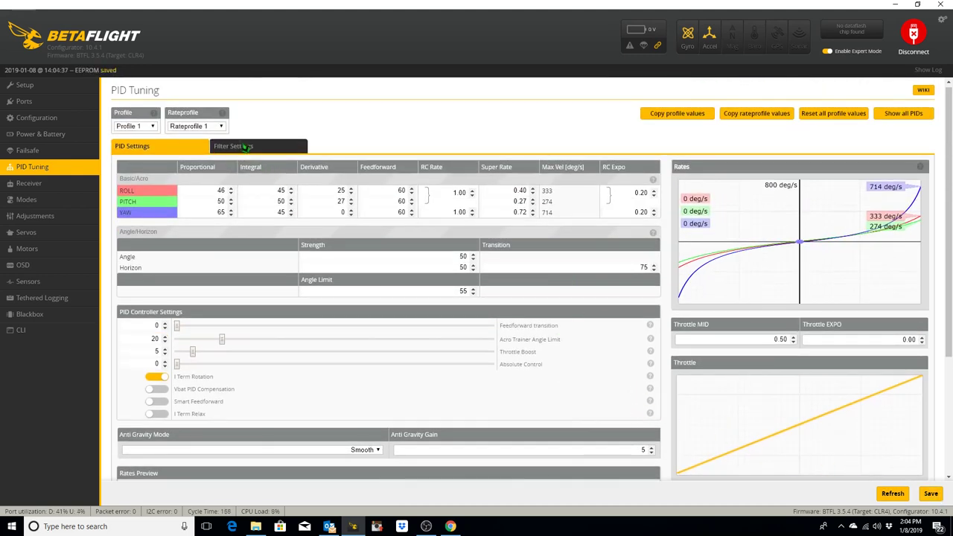
Step: In Rateprofile 2, set the super rates to 0.68 for roll, 0.48 for pitch and 0.72 for yaw
click(216, 127)
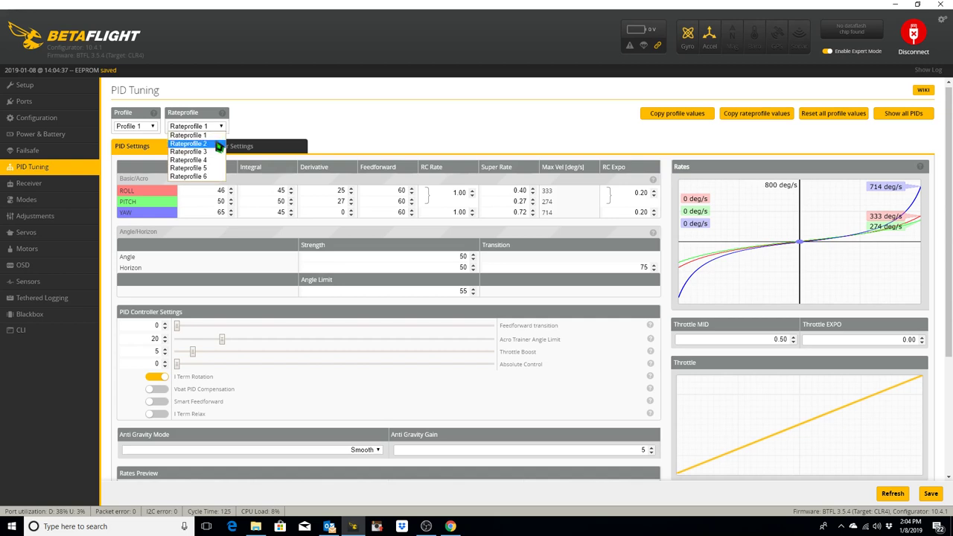
click(219, 144)
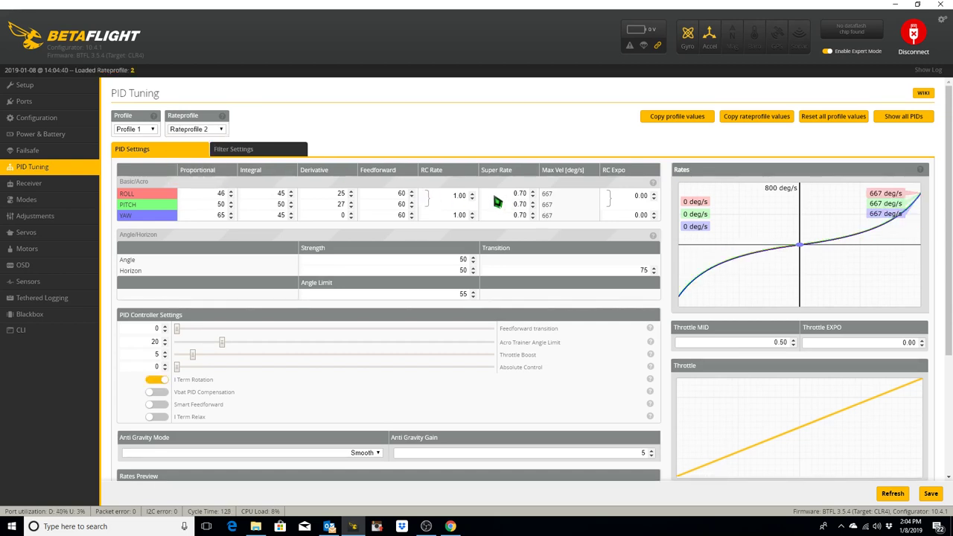
double_click(517, 195)
text(0)
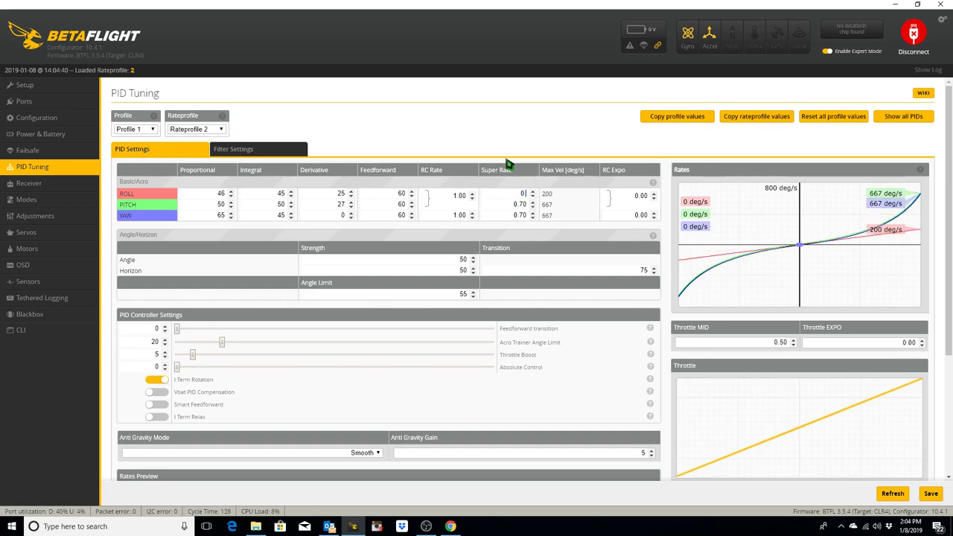
text(.67)
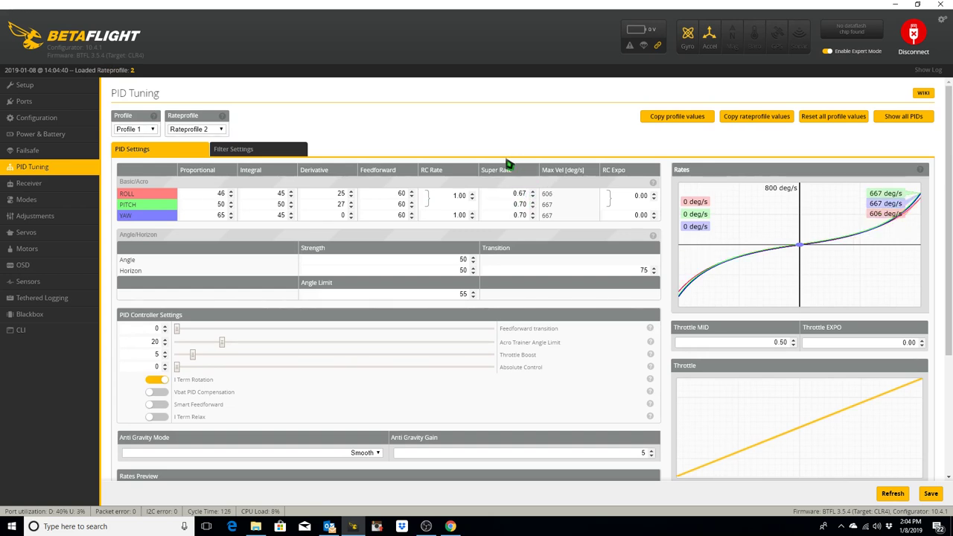
key(BackSpace)
text(8)
double_click(519, 204)
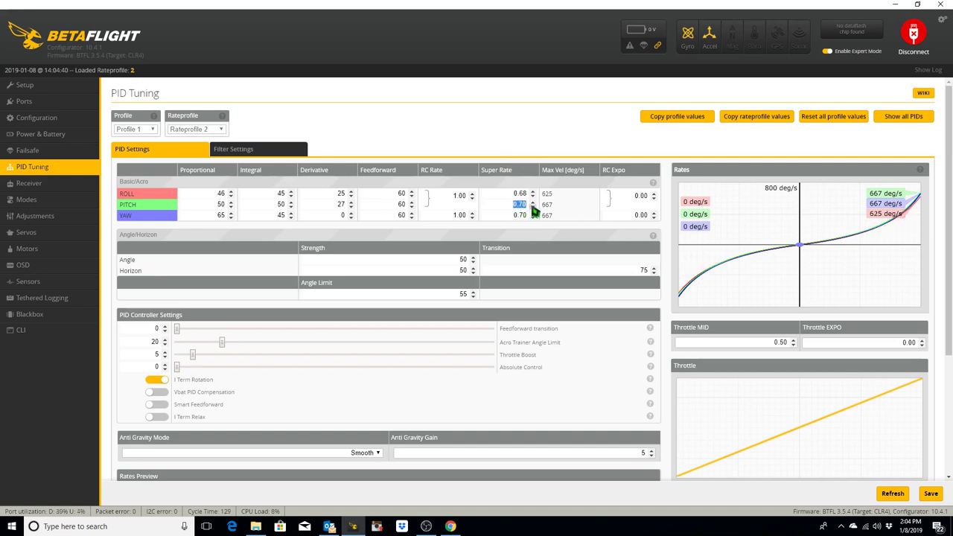
text(0.48)
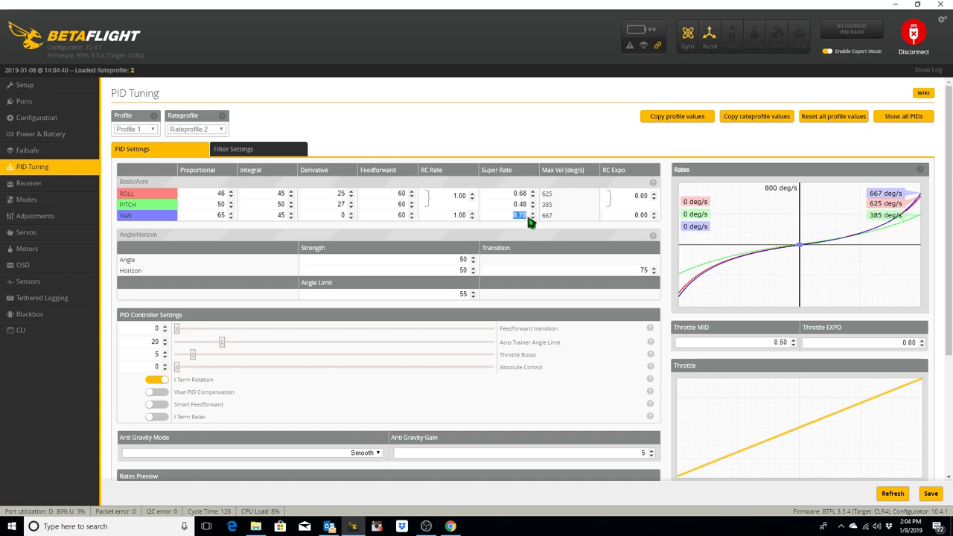
text(0.72)
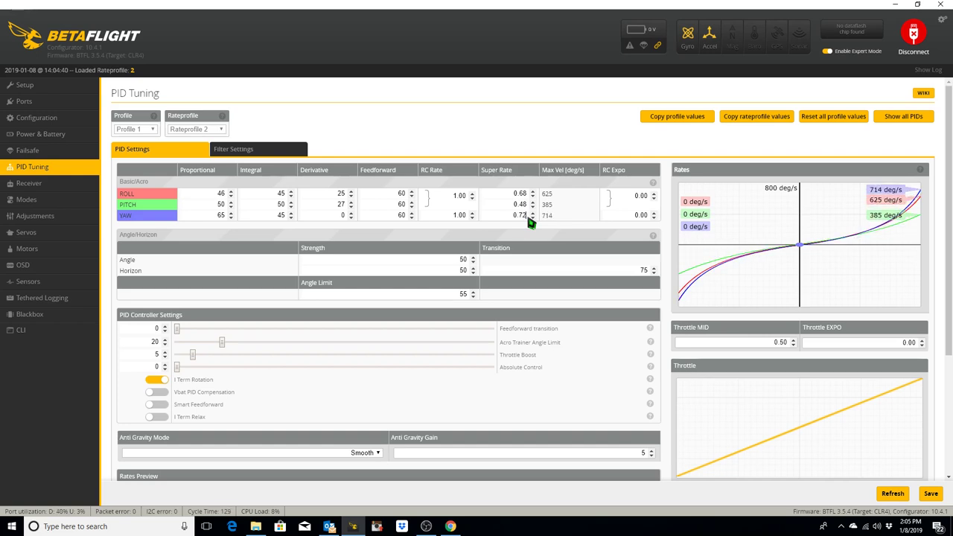
Step: Set Rateprofile 2's RC expo to 0.20 for roll/pitch and for yaw, and save the profile
click(639, 195)
text(0.20)
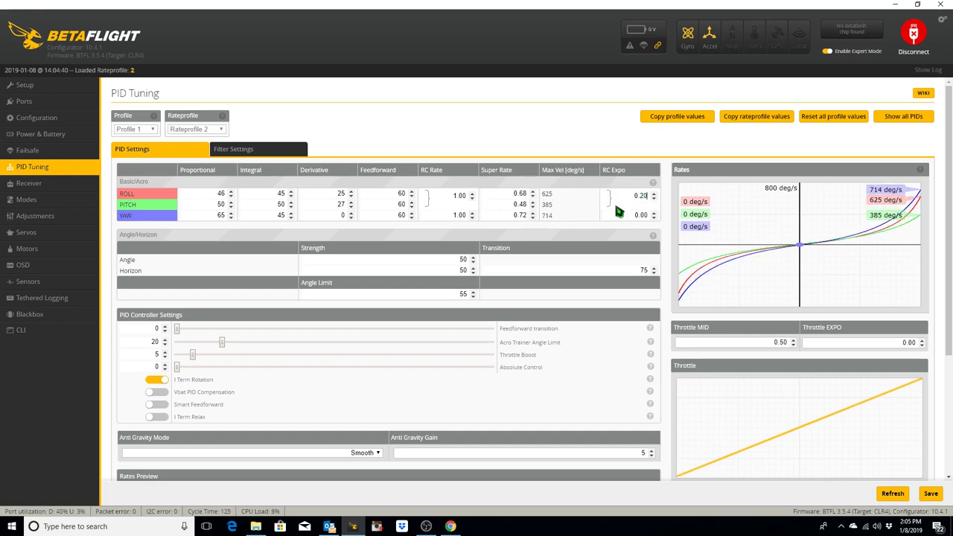
click(642, 215)
text(0.20)
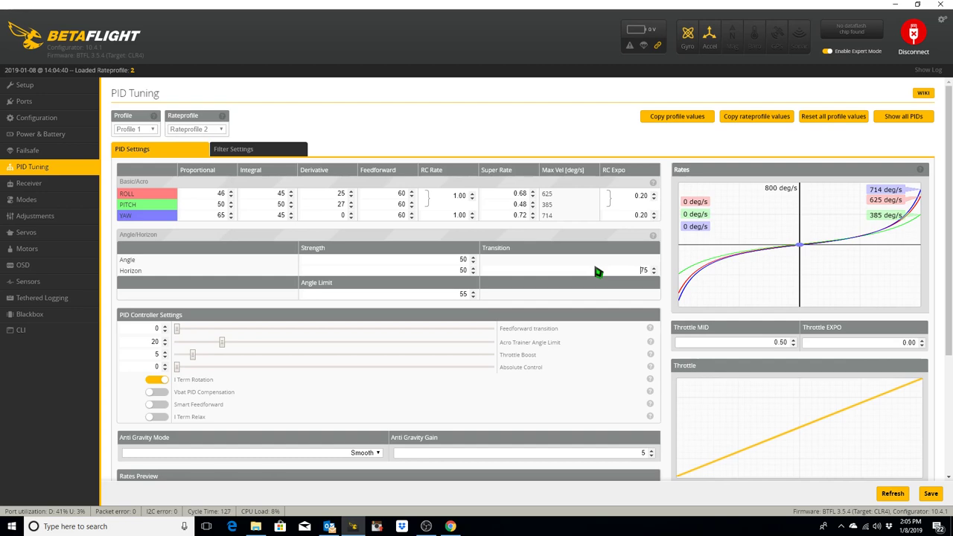
scroll(417, 305, down, 2)
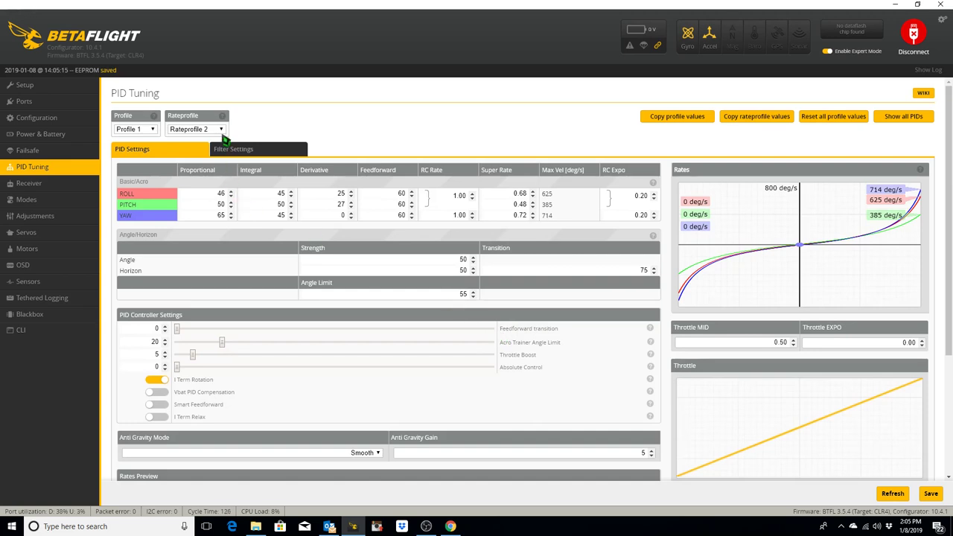
Step: In Rateprofile 3, set the super rates to 0.78 for roll, 0.78 for pitch and 0.72 for yaw
click(221, 133)
click(218, 158)
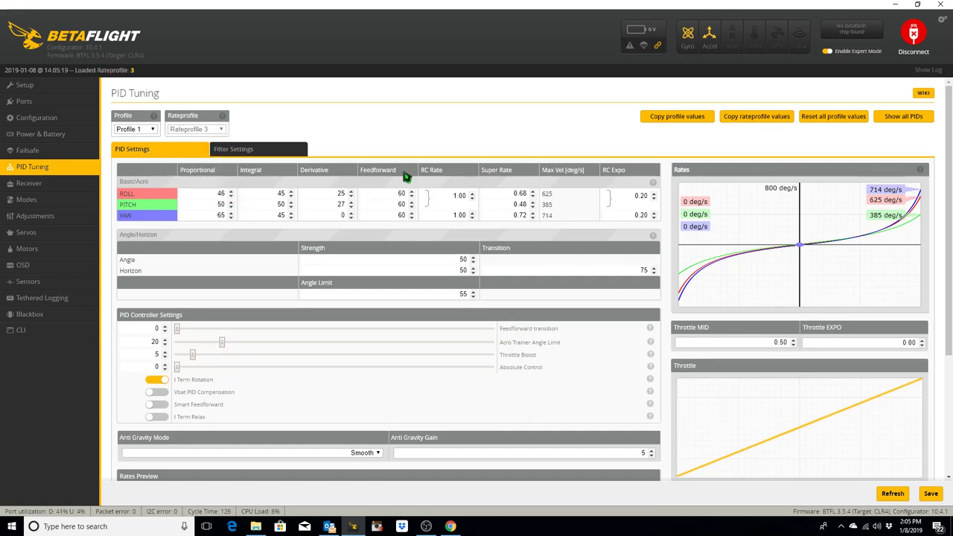
double_click(519, 193)
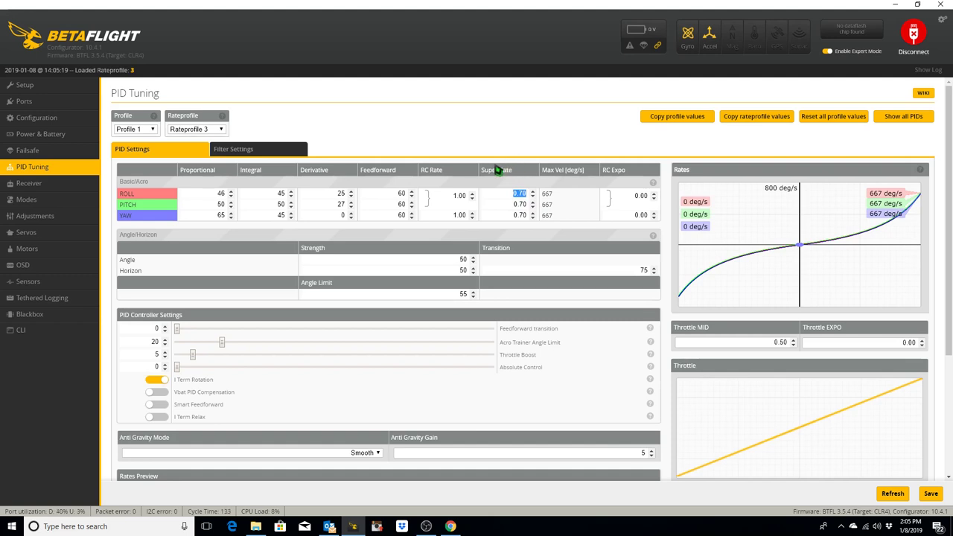
text(0.78)
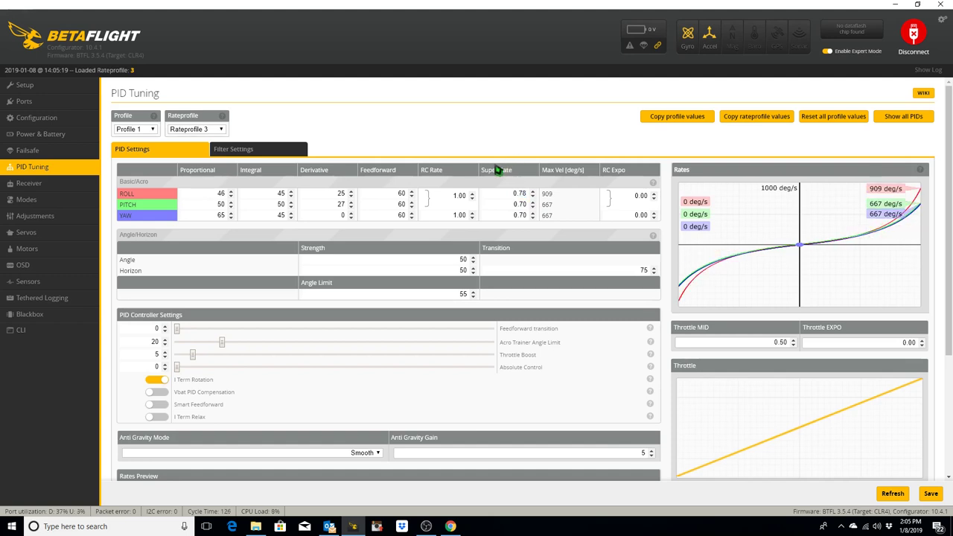
double_click(518, 204)
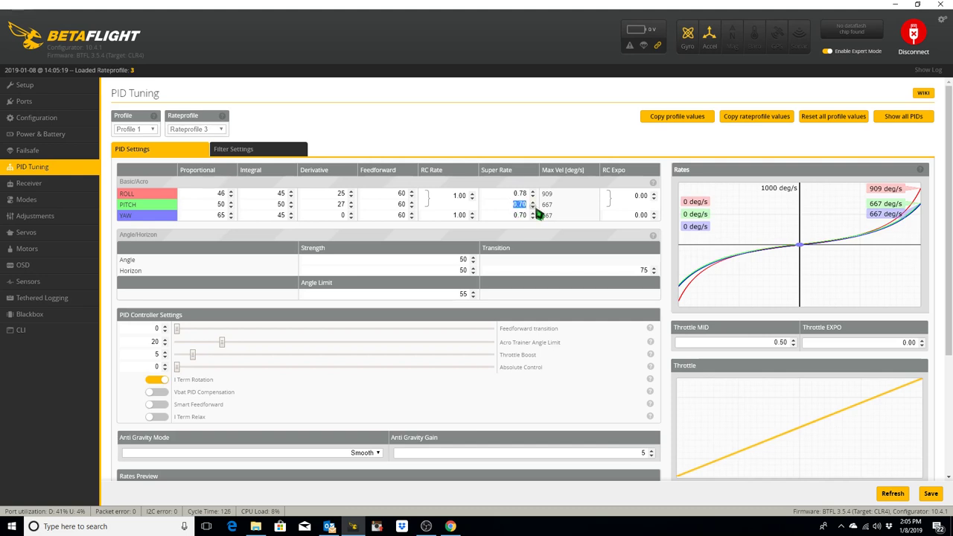
text(0.78)
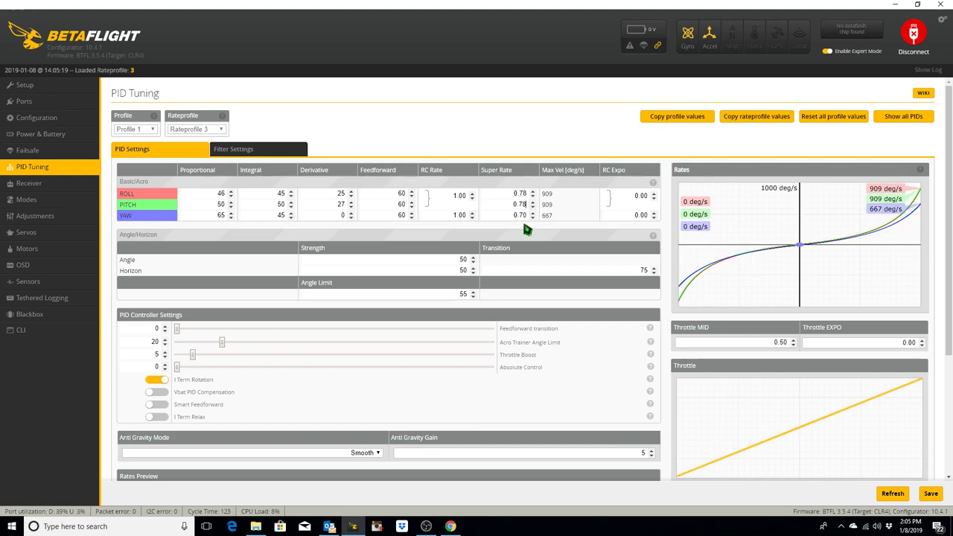
double_click(514, 215)
text(0)
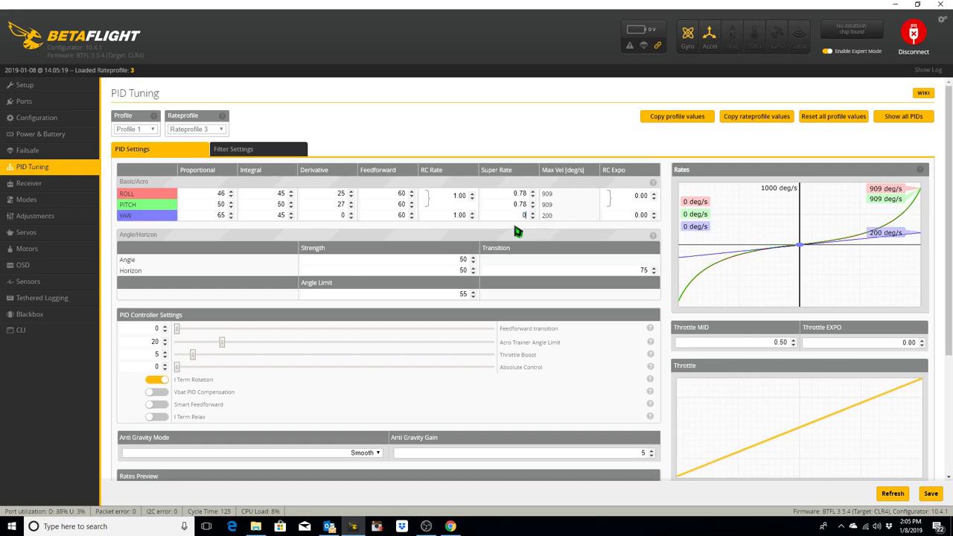
text(.72)
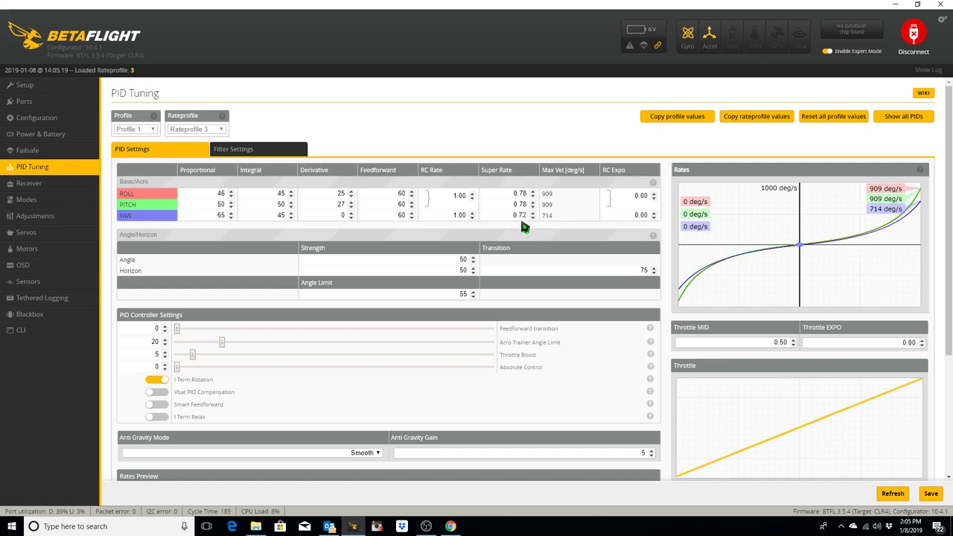
Step: Set Rateprofile 3's RC expo to 0.20 for roll/pitch and for yaw, and save the profile
double_click(638, 196)
text(0.20)
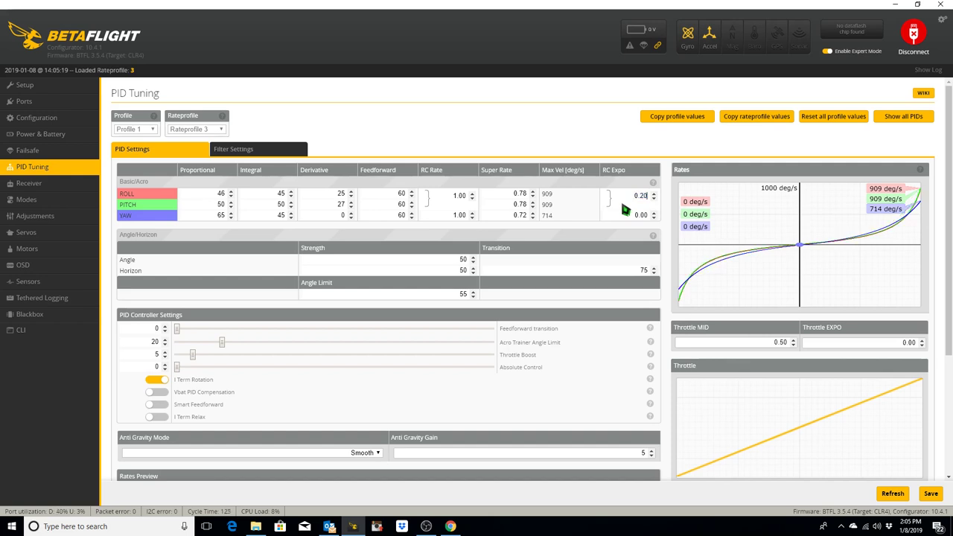
double_click(639, 215)
text(0.2)
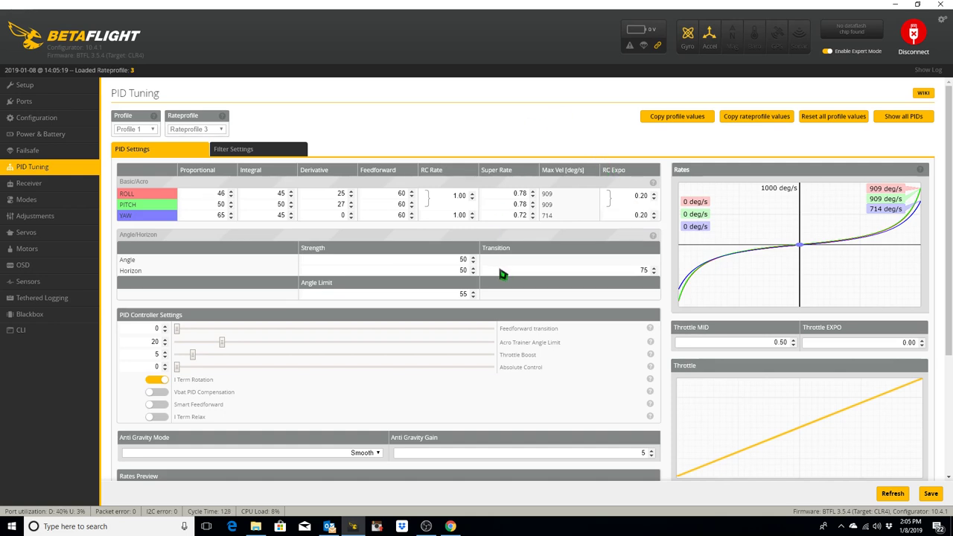
scroll(463, 365, down, 1)
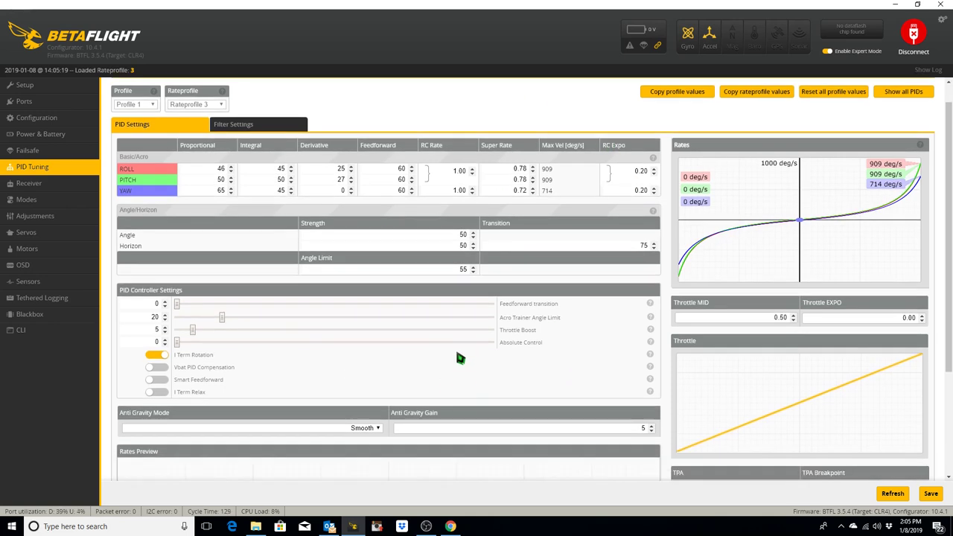
click(930, 493)
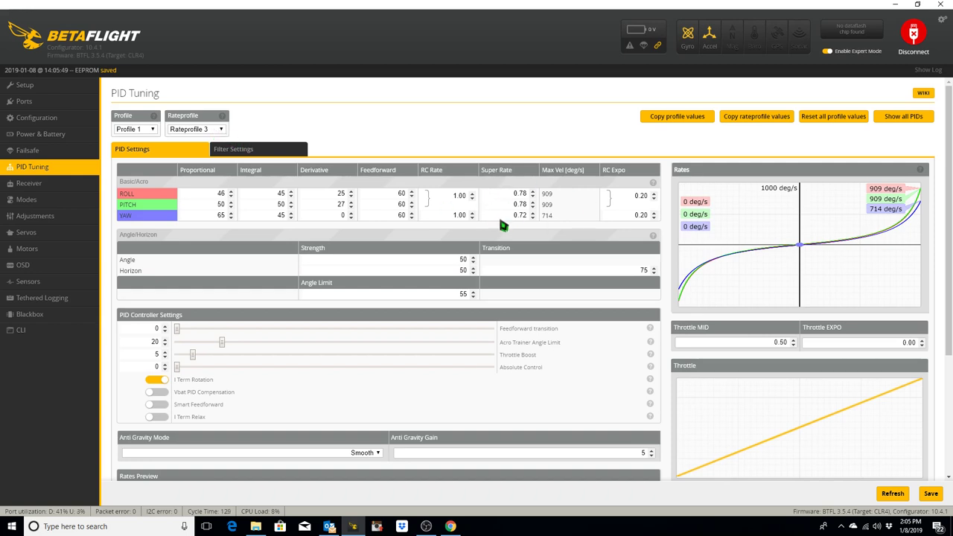
Step: Review the saved rates of Rateprofiles 1, 2 and 3 by loading each one in turn
click(222, 131)
click(217, 140)
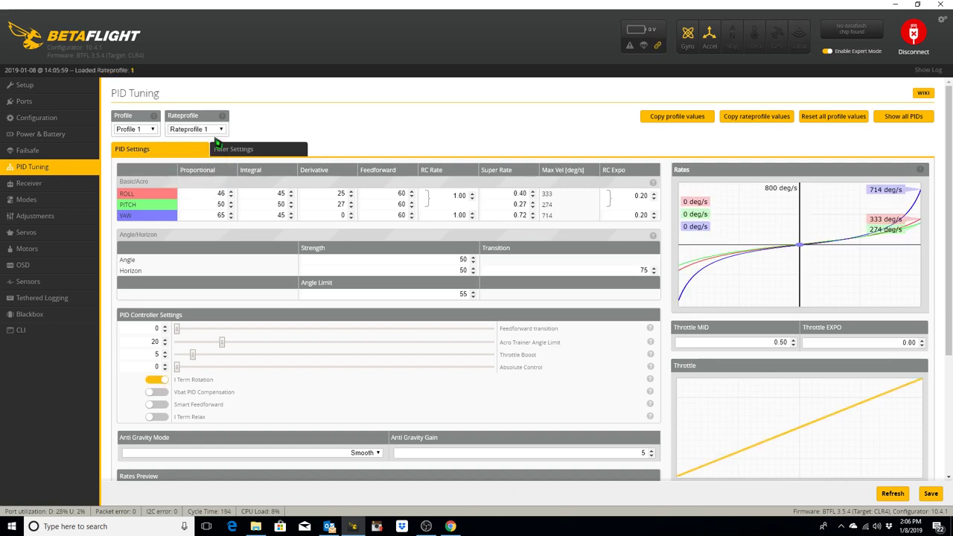
click(222, 131)
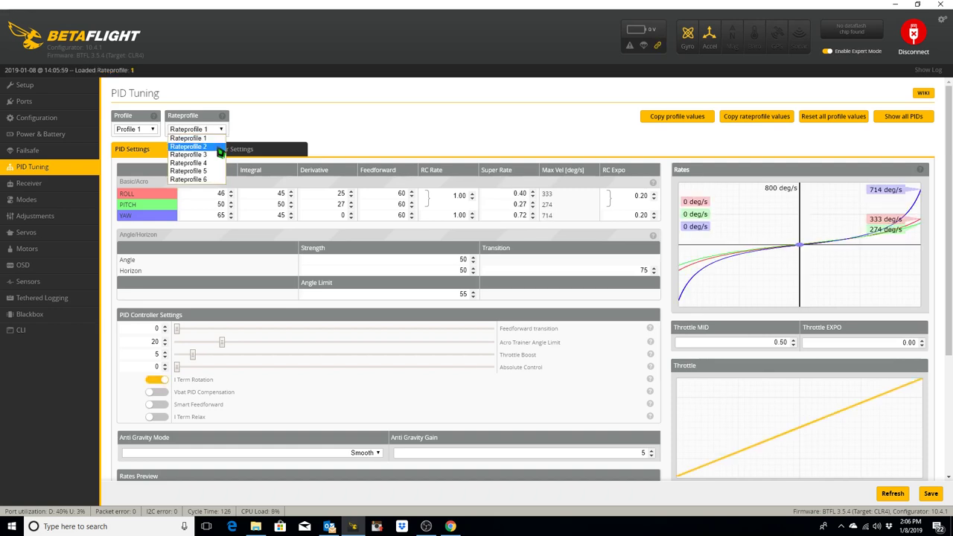
click(219, 148)
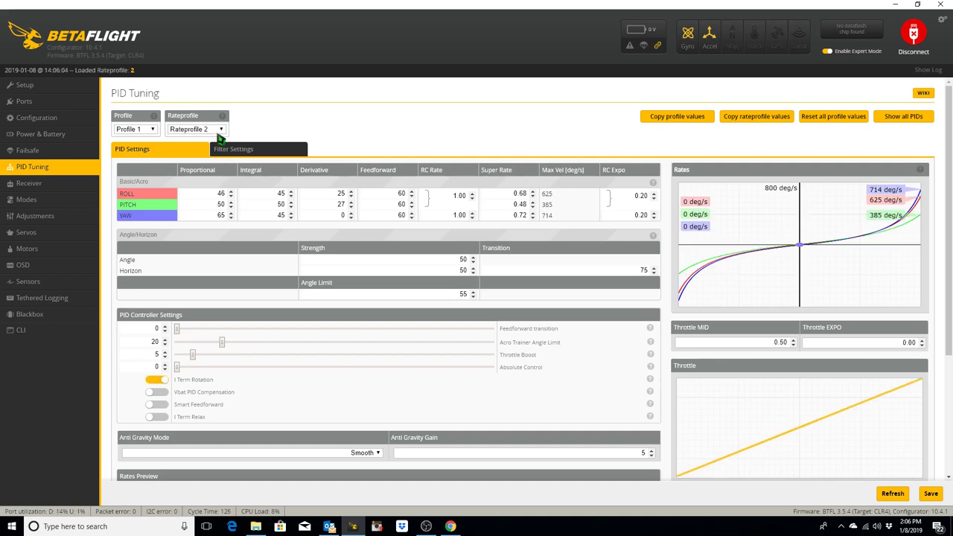
click(221, 131)
click(221, 154)
scroll(443, 171, down, 2)
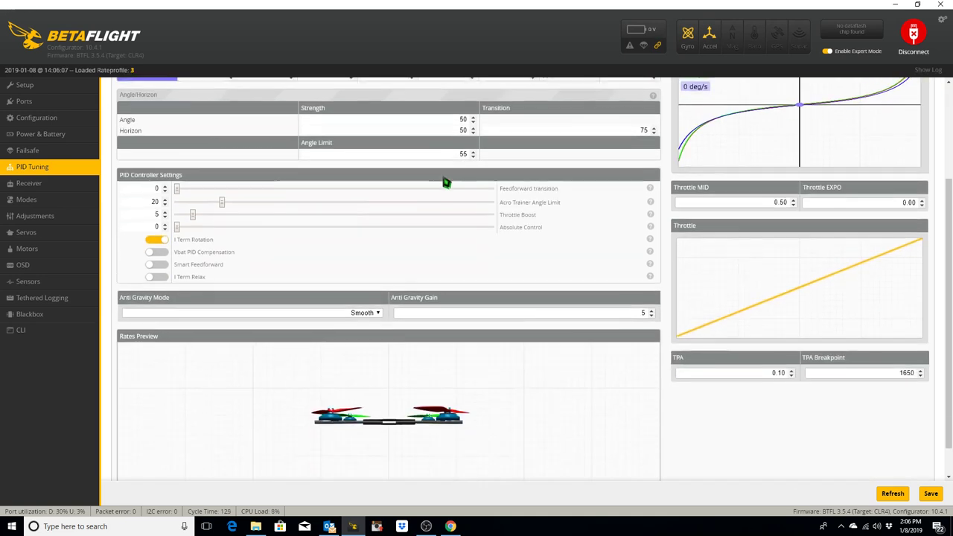
scroll(450, 182, up, 2)
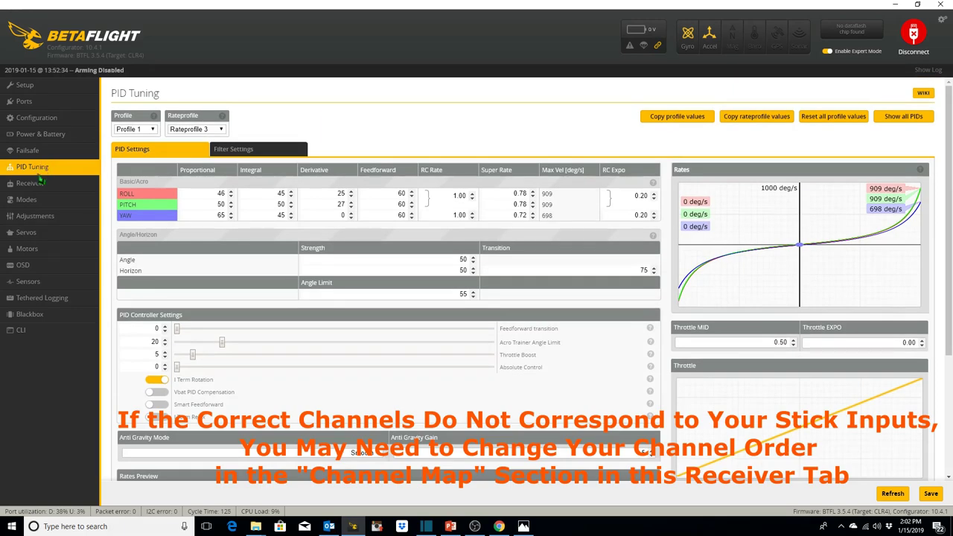
Step: In the receiver settings, assign the RSSI channel to AUX 8 after consulting the Taranis reference slides, and save
click(39, 184)
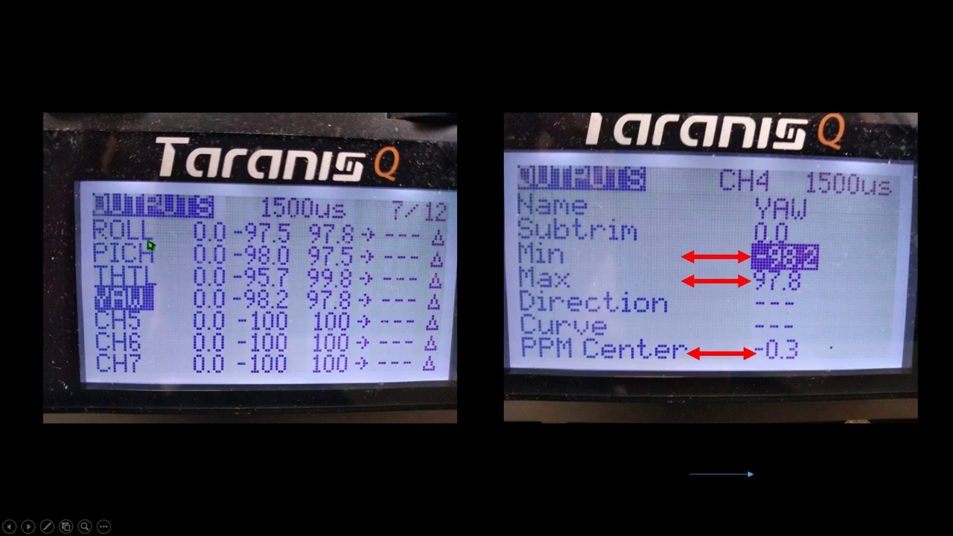
key(alt+Tab)
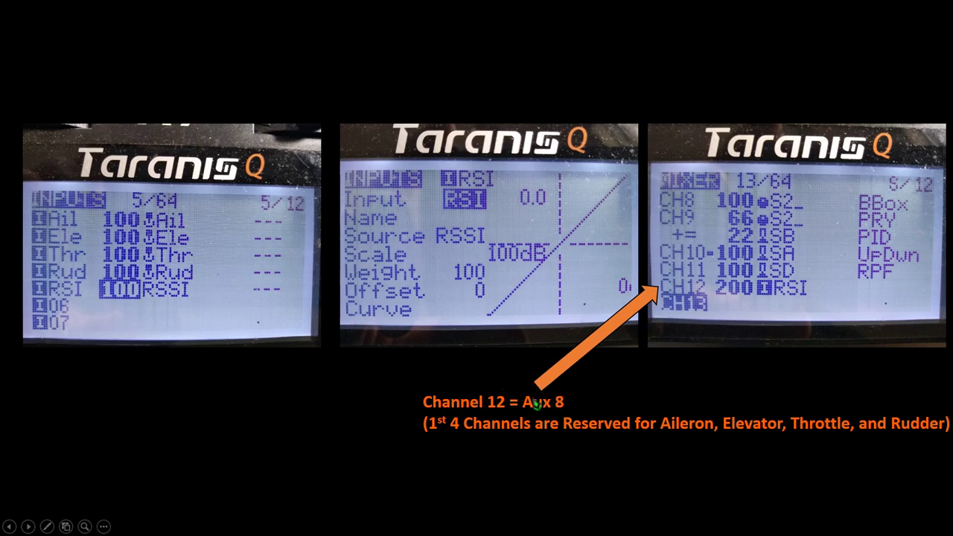
key(alt+Tab)
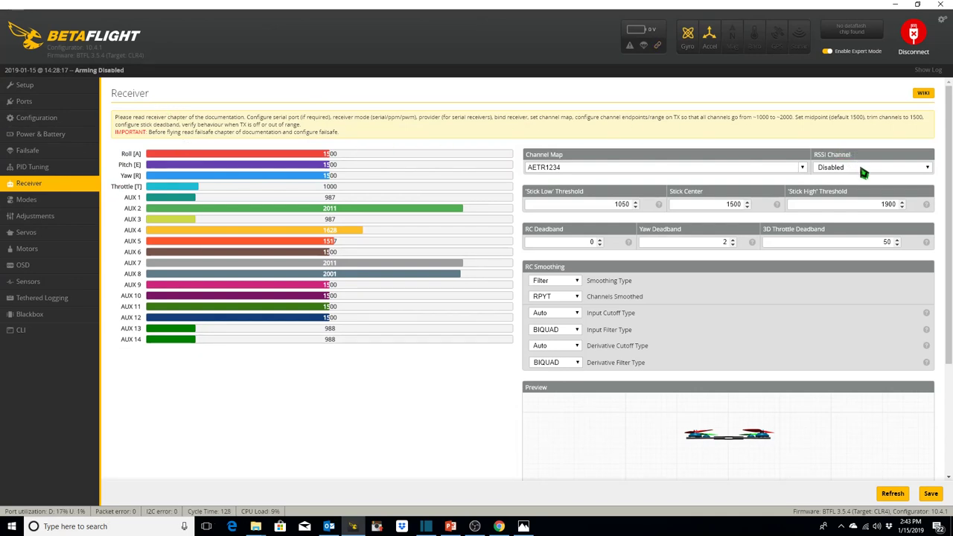
click(929, 170)
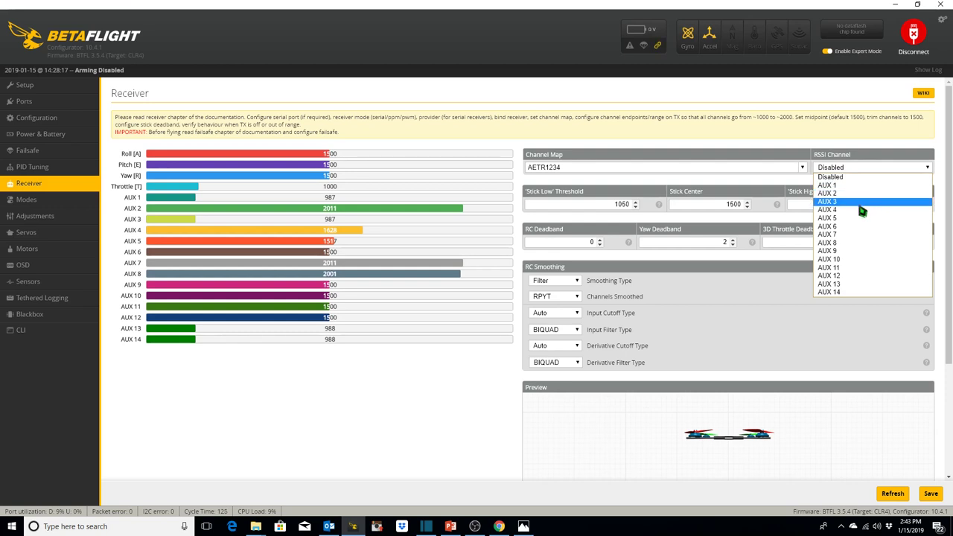
click(844, 244)
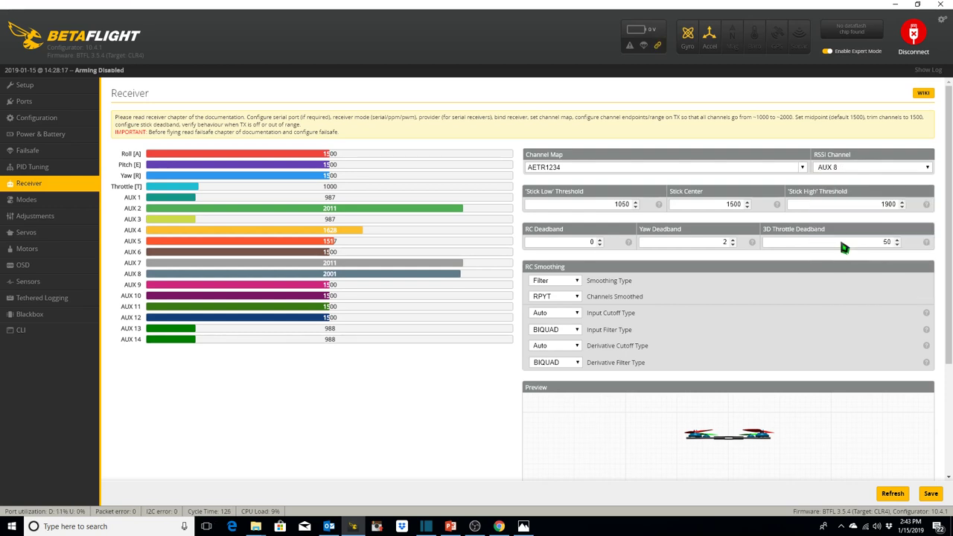
click(933, 494)
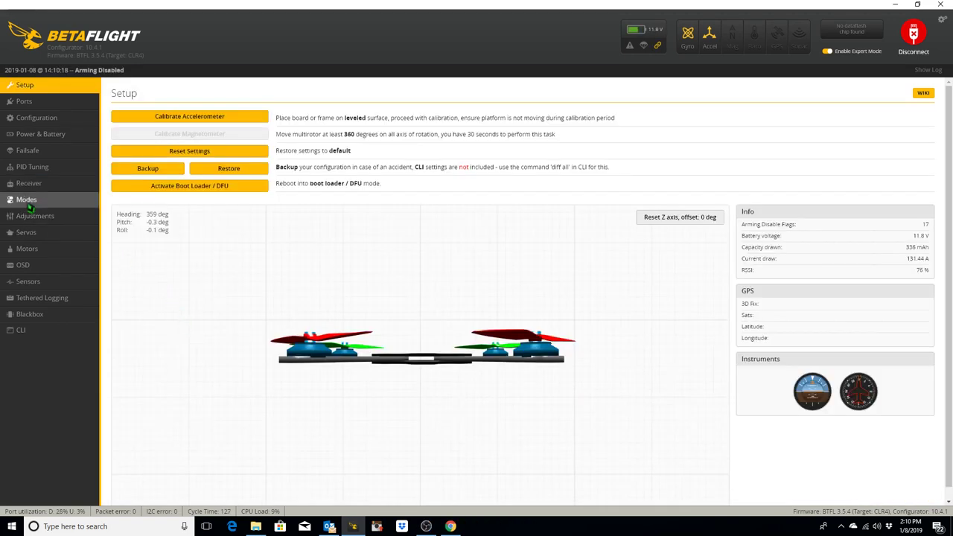
Step: In the modes settings, set the ARM activation range on AUX 1 to 1850–2100
click(30, 206)
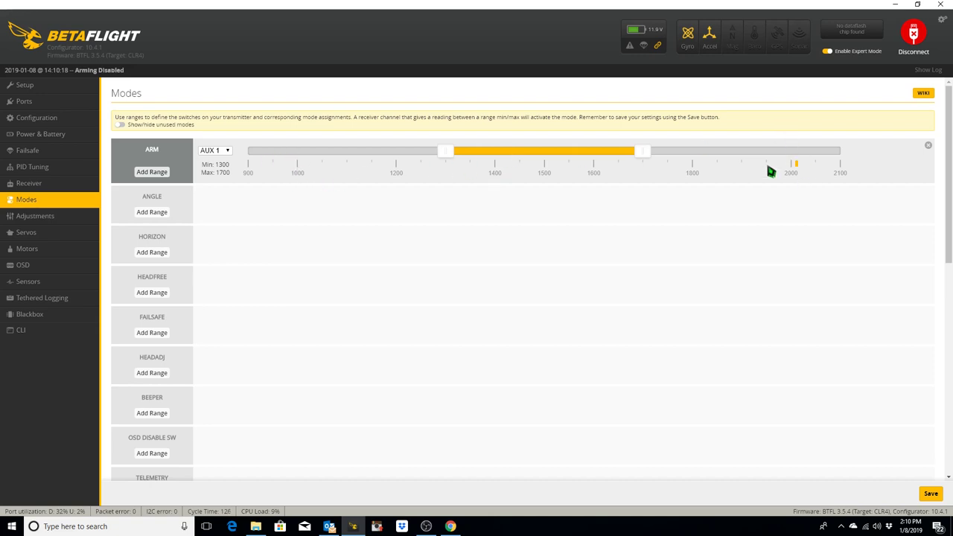
drag(580, 157, 783, 152)
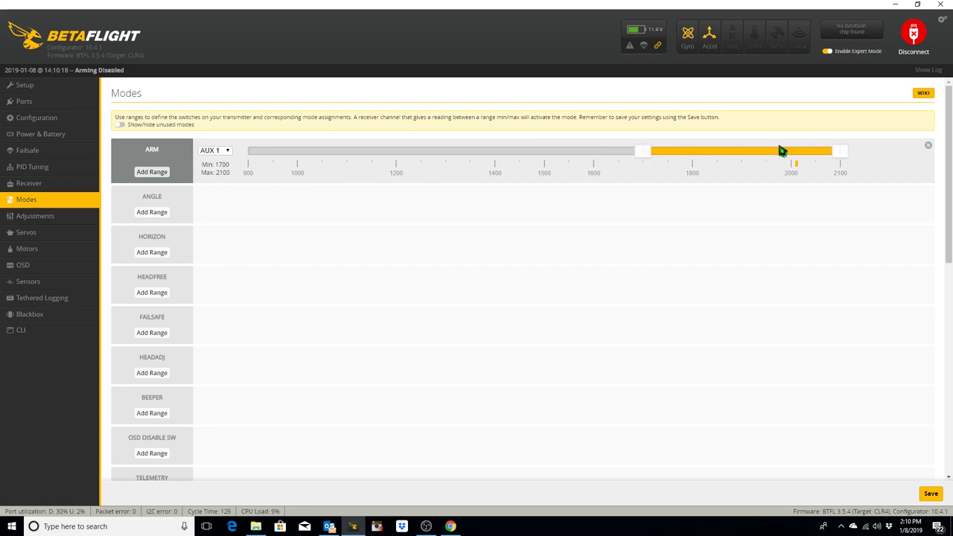
drag(648, 157, 718, 155)
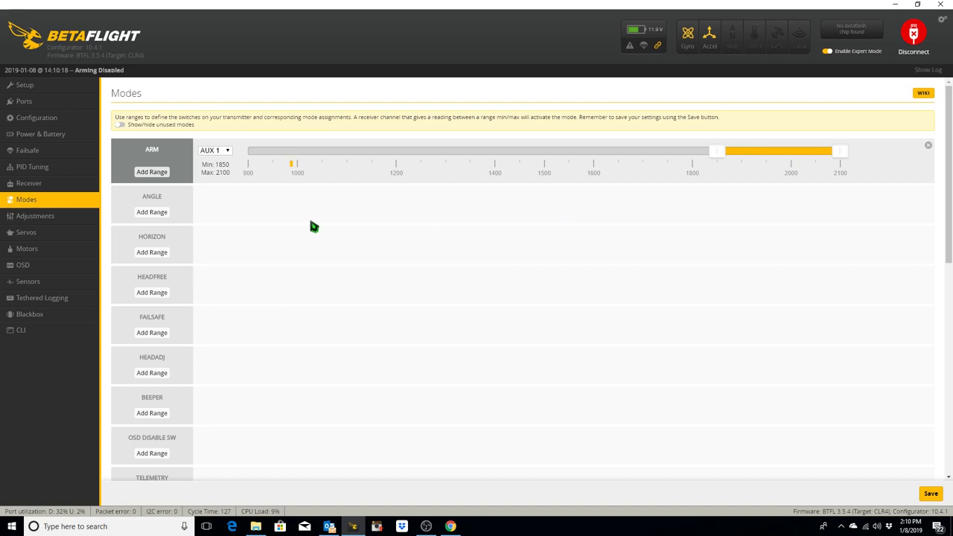
Step: Save the ARM range, and add an ANGLE mode range on AUX 2 from 900 to 1100
click(930, 493)
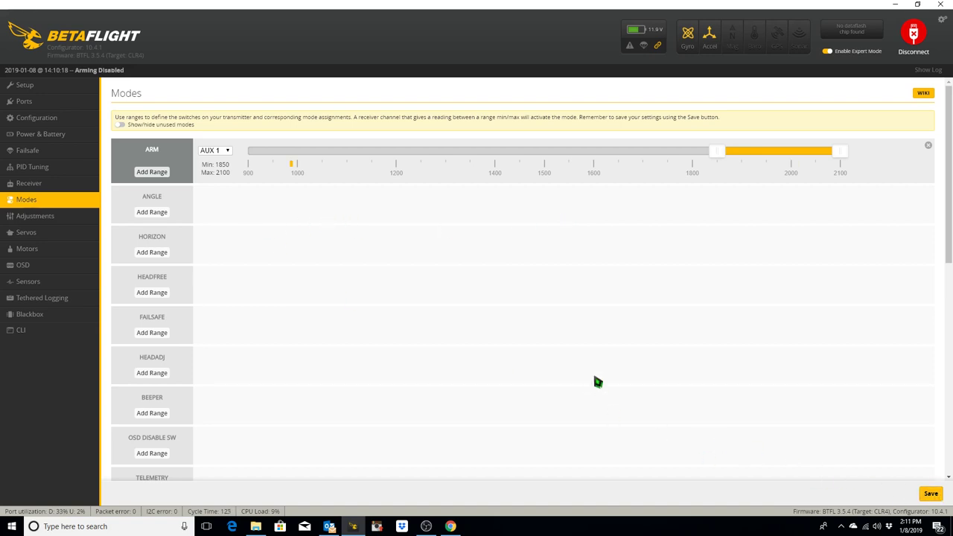
click(163, 214)
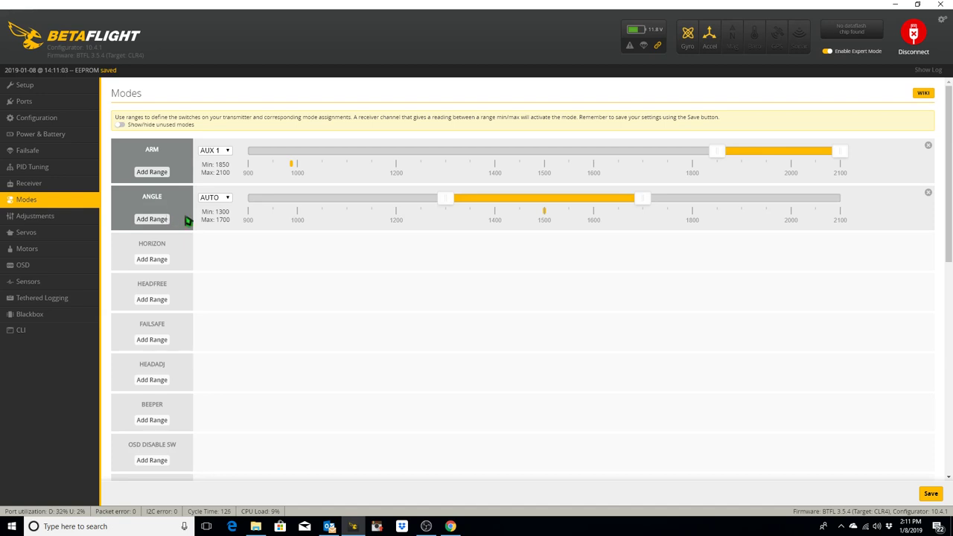
drag(555, 204, 343, 207)
drag(445, 204, 345, 206)
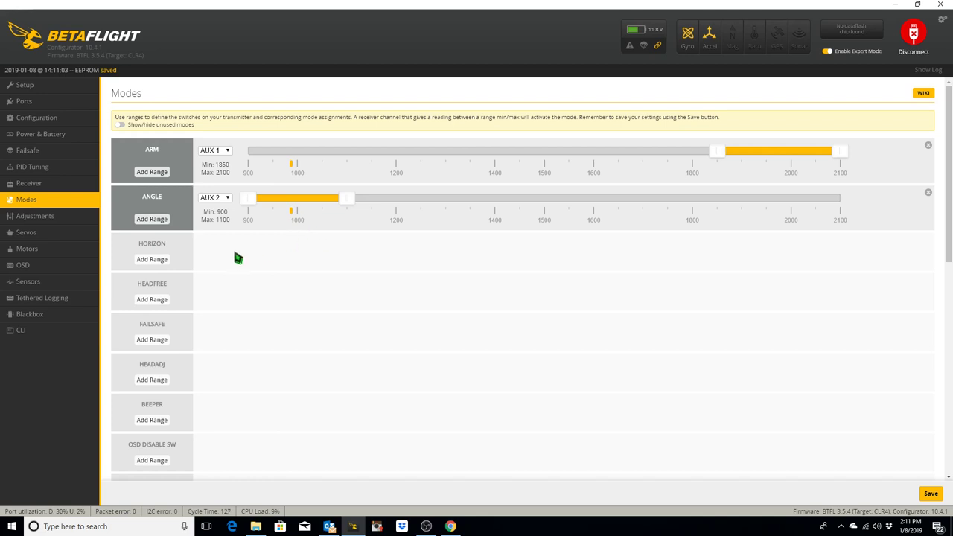
Step: Add a HORIZON mode range on AUX 2 from 1425 to 1575 and save the modes
click(156, 260)
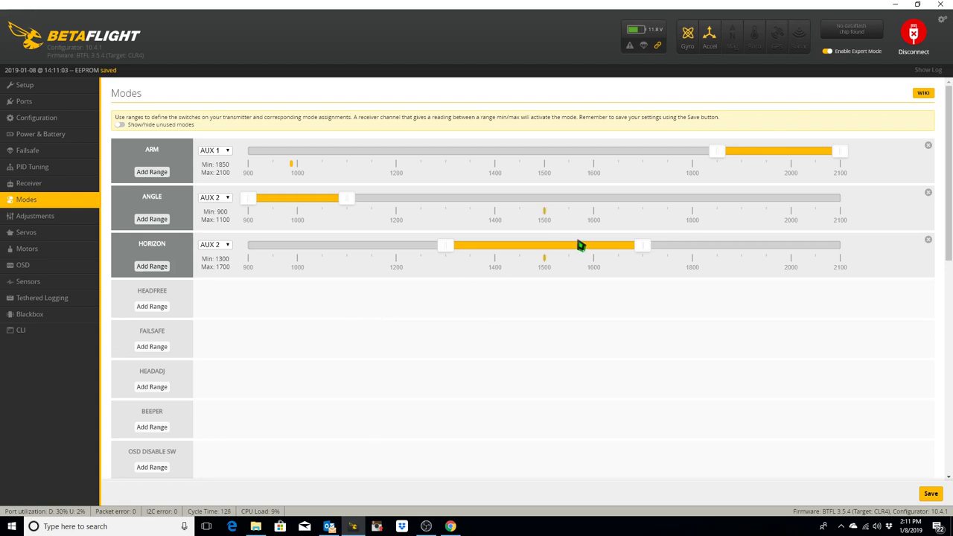
drag(638, 251, 580, 248)
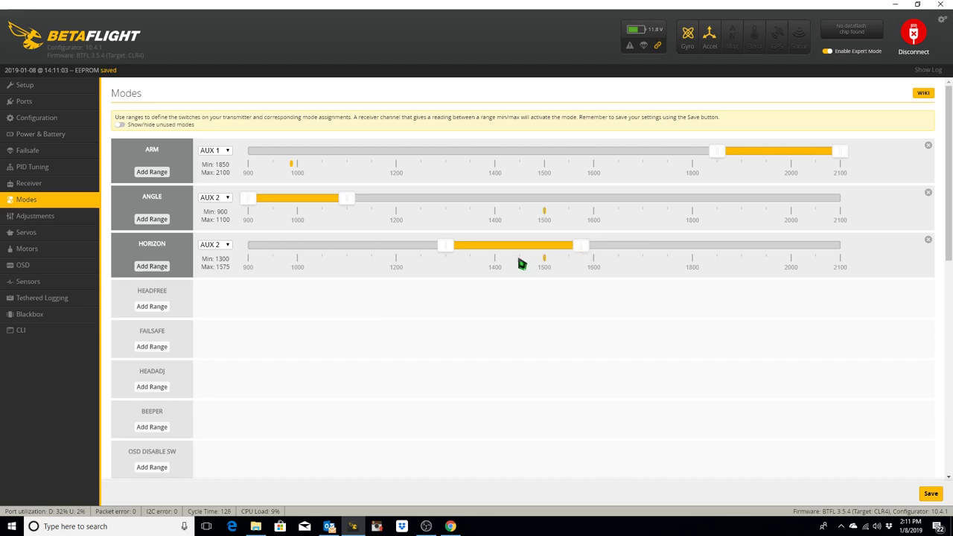
drag(451, 251, 508, 253)
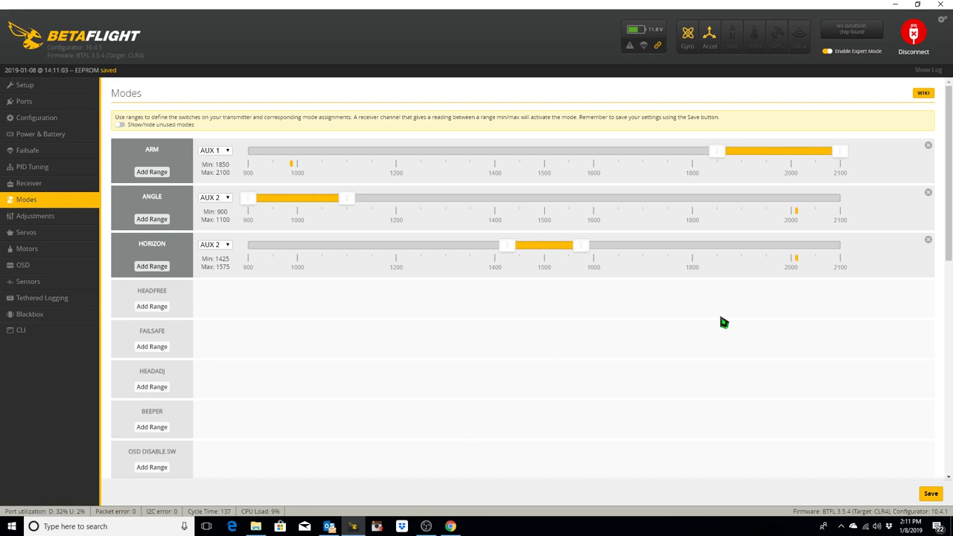
click(930, 493)
Step: Add a BEEPER mode range on AUX 3 from 1850 to 2100 and save the modes
scroll(169, 325, down, 2)
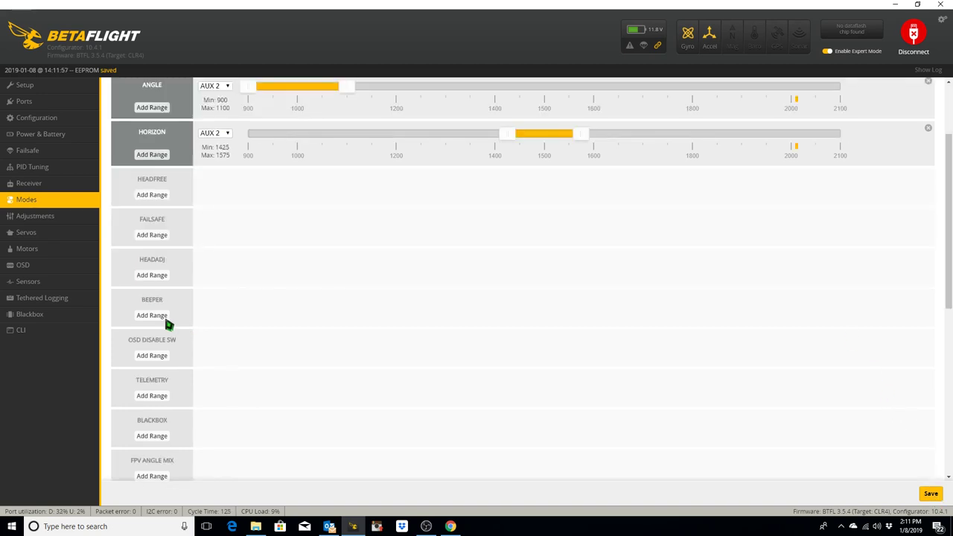
click(154, 316)
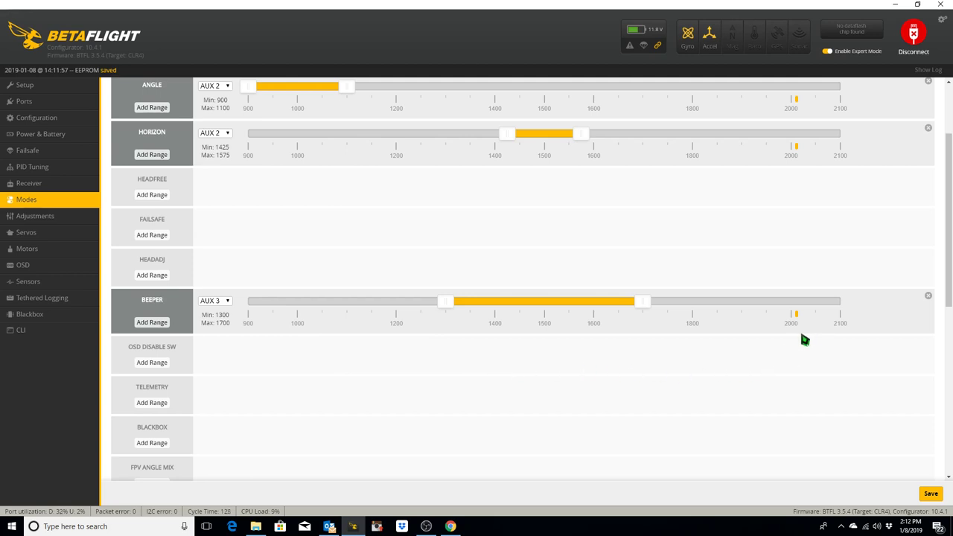
drag(589, 306, 784, 319)
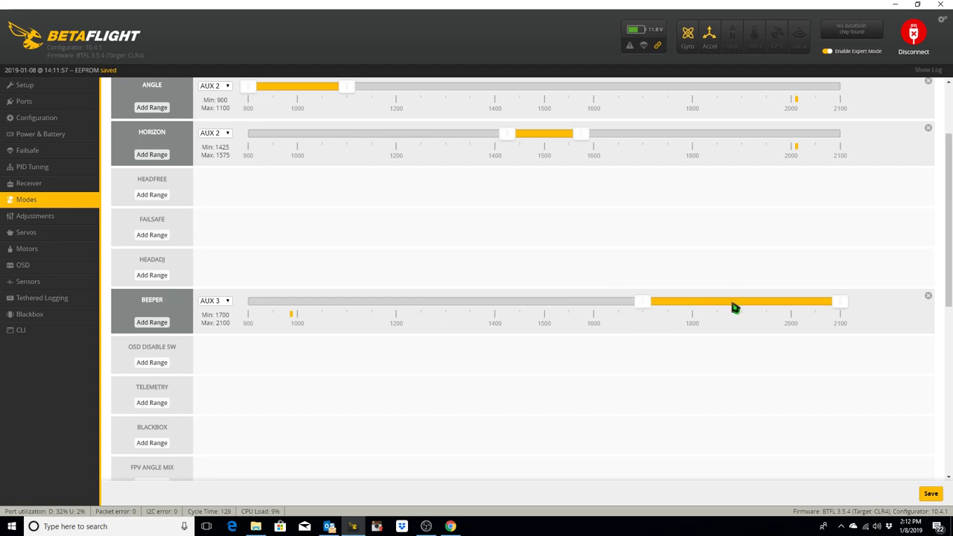
drag(645, 304, 717, 308)
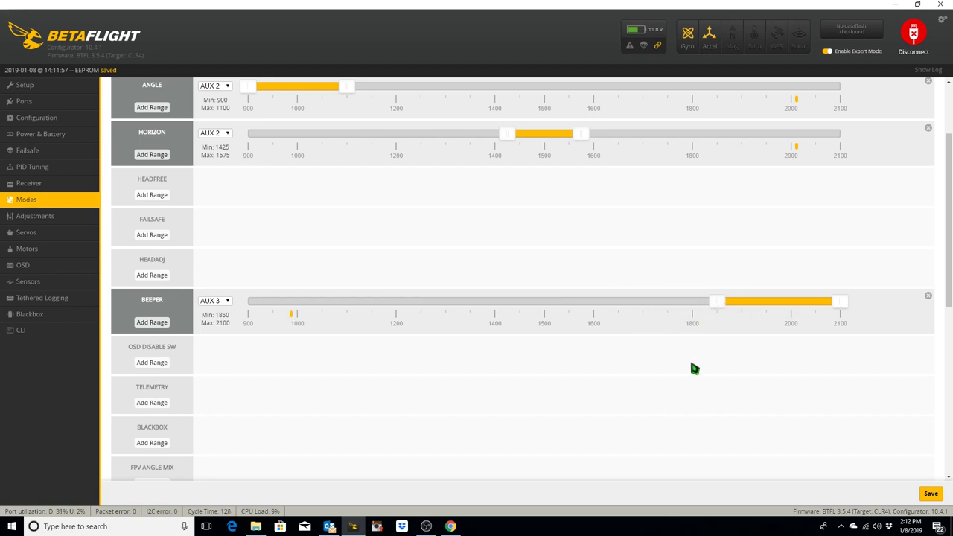
scroll(663, 405, down, 1)
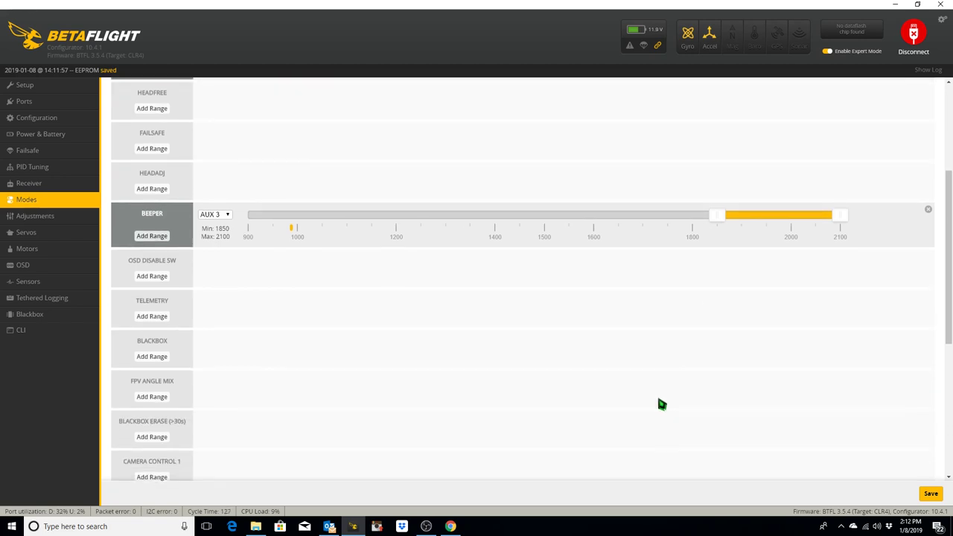
click(932, 495)
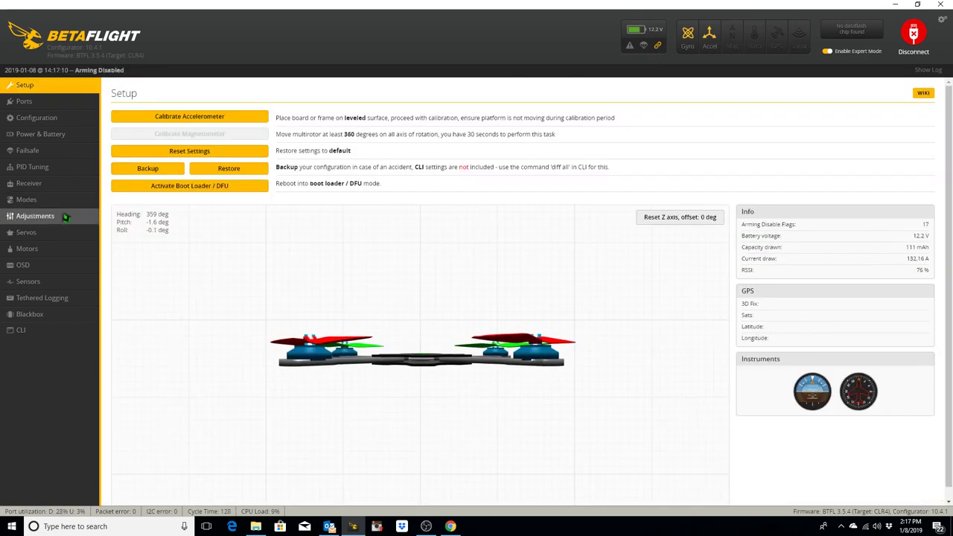
Step: In the adjustments settings, enable the first three adjustment rows
click(48, 218)
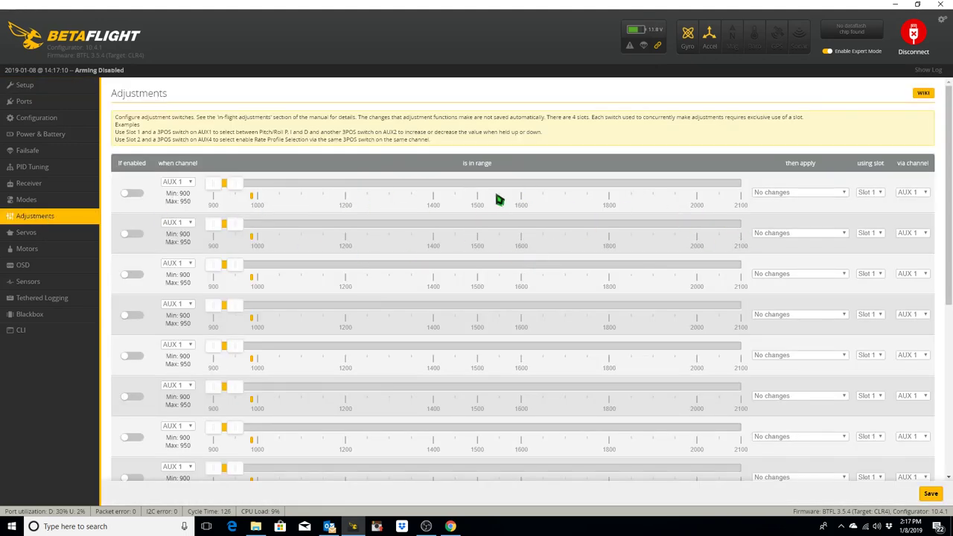
click(126, 194)
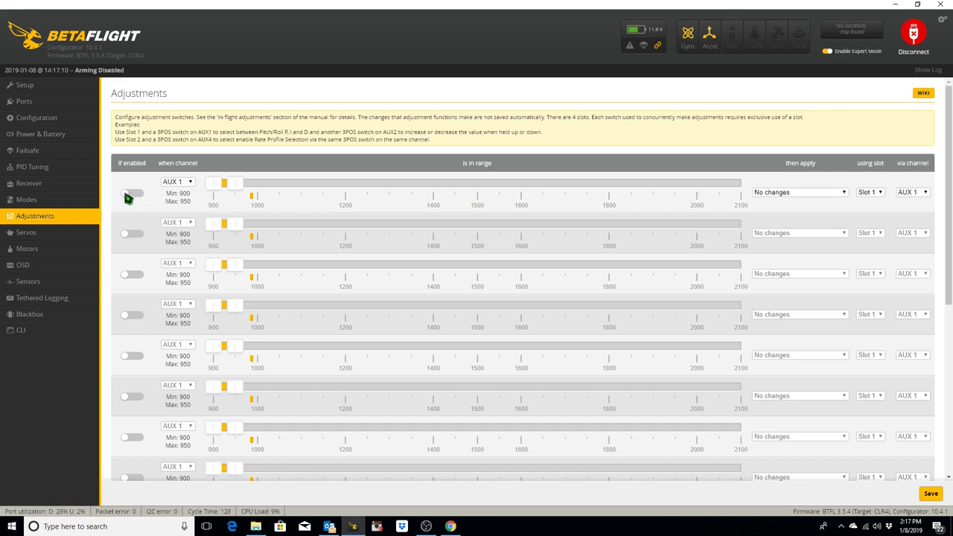
click(131, 234)
click(130, 276)
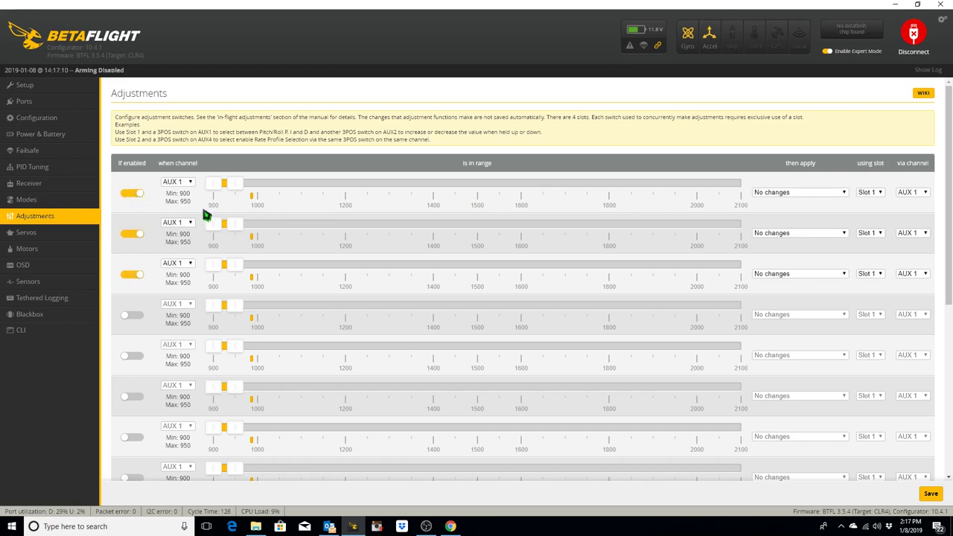
Step: Set the triggering channel of the three enabled adjustments to AUX 7
click(187, 183)
click(186, 240)
click(186, 223)
click(185, 274)
click(187, 223)
click(185, 281)
click(189, 269)
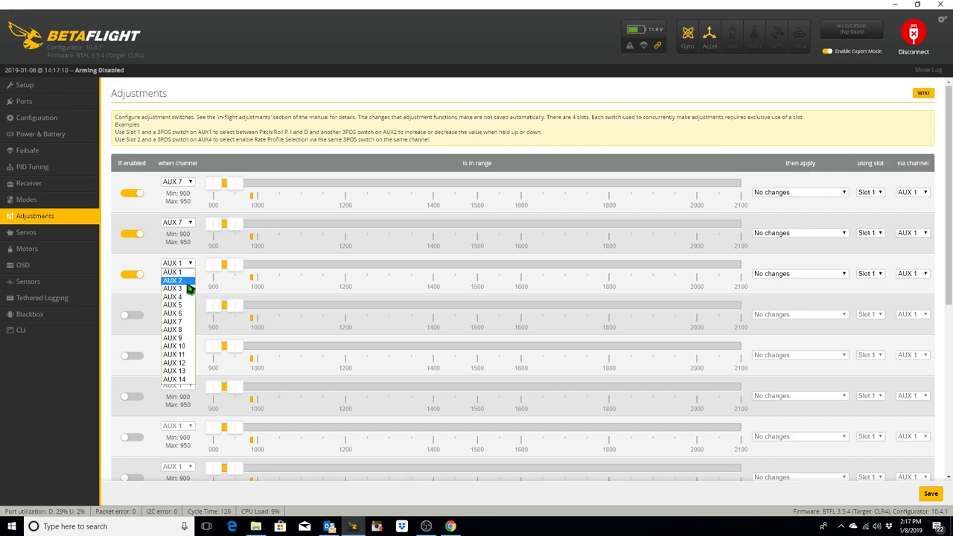
click(187, 323)
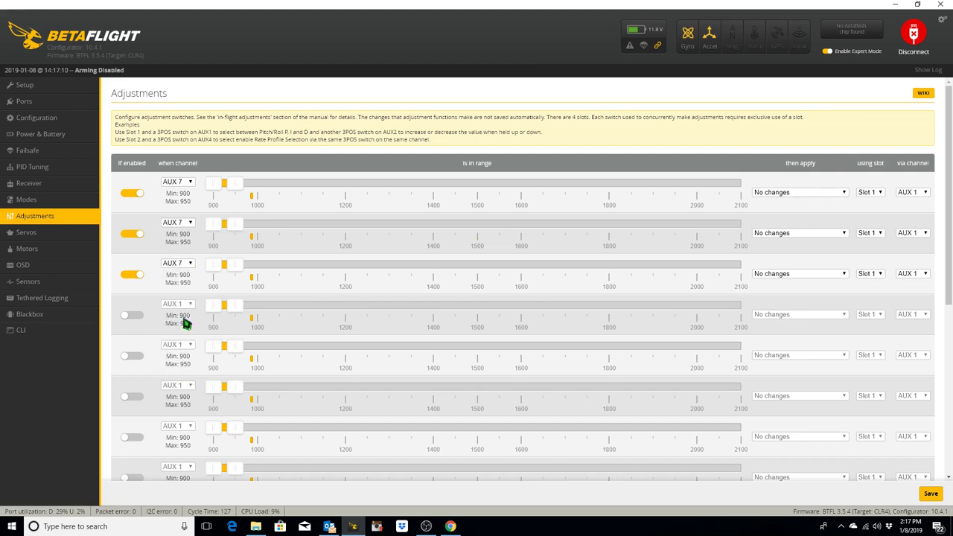
Step: Set the applied function of the three enabled adjustments to Rate Profile Selection
click(798, 197)
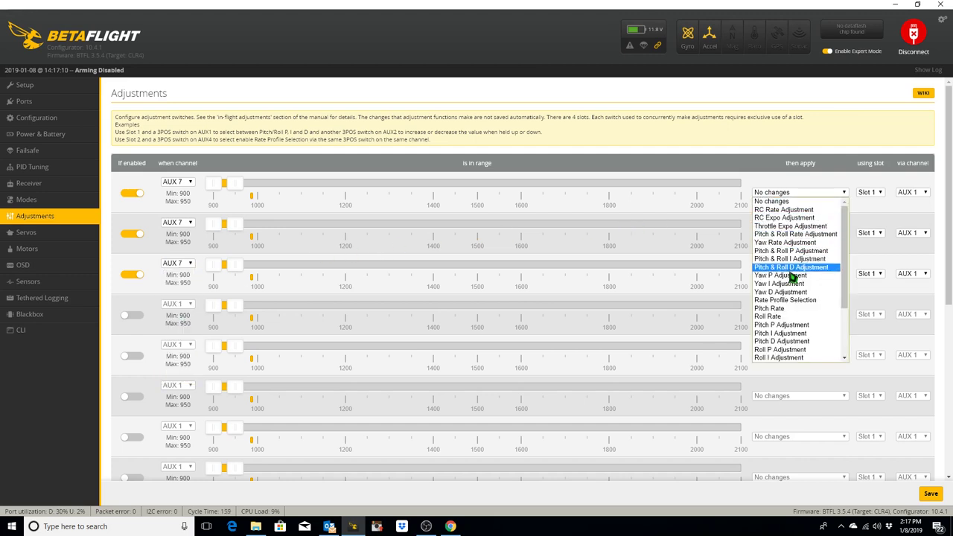
click(797, 300)
click(810, 235)
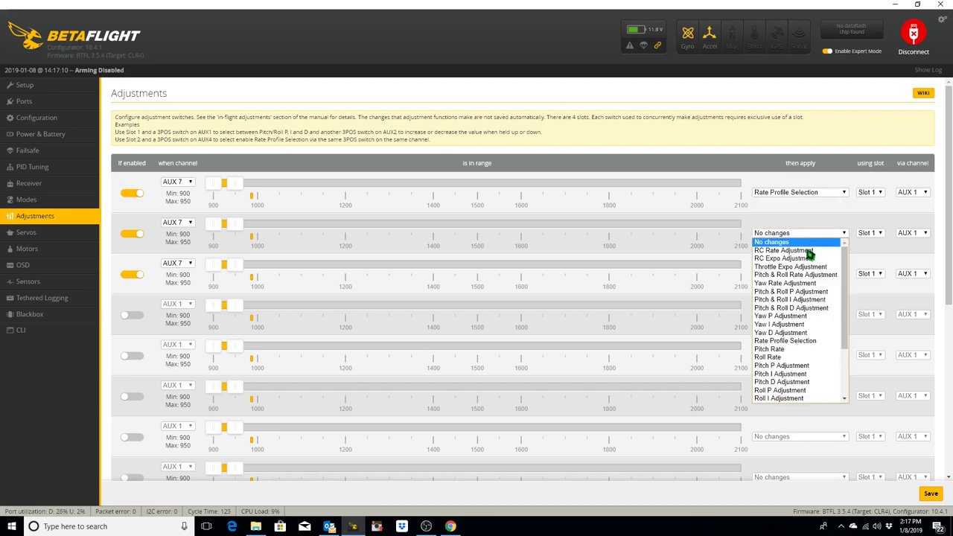
click(799, 341)
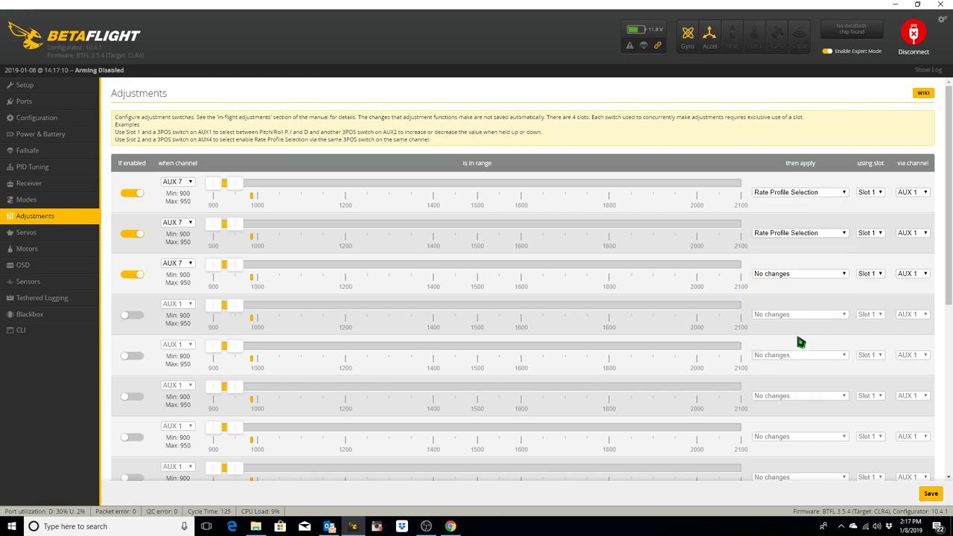
click(808, 275)
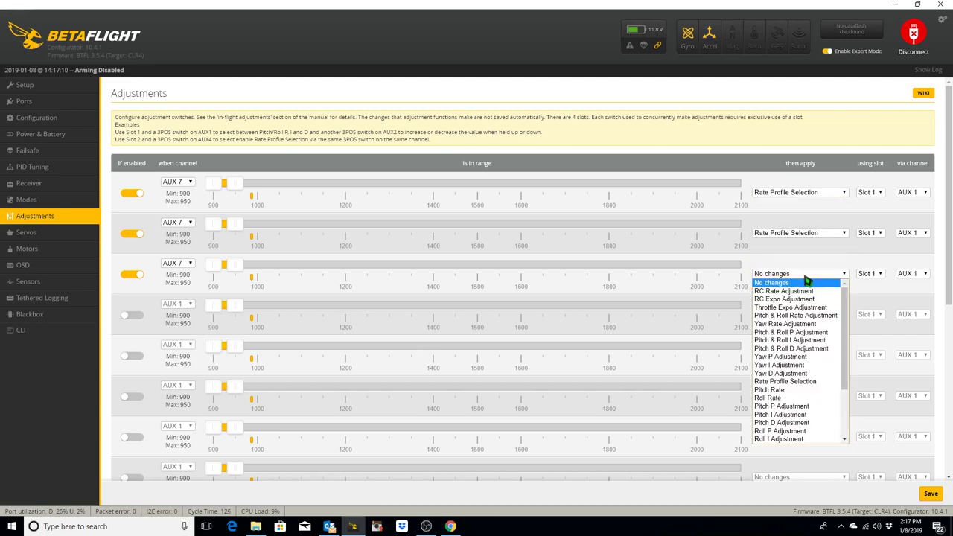
click(803, 382)
Step: Set the via channel of the three rate profile adjustments to AUX 7
click(922, 193)
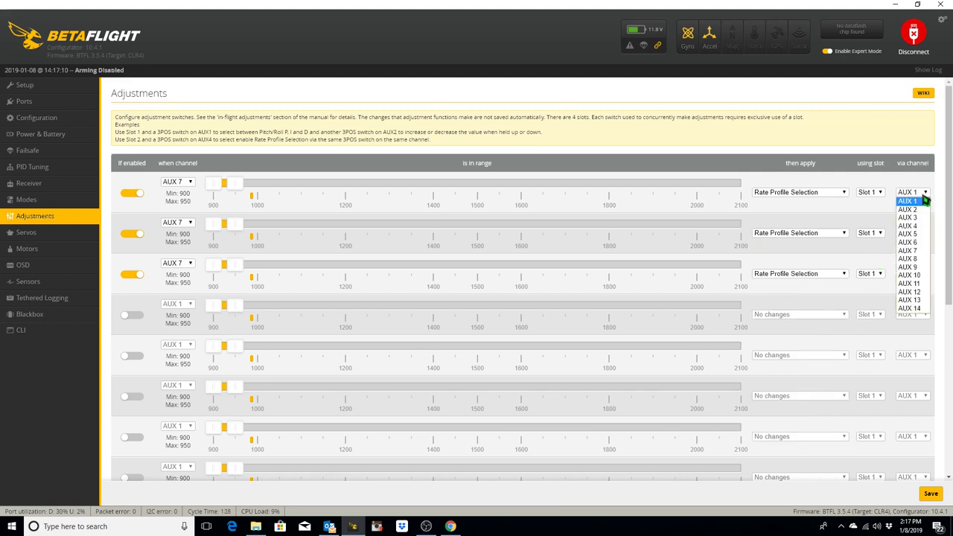
click(918, 257)
click(922, 233)
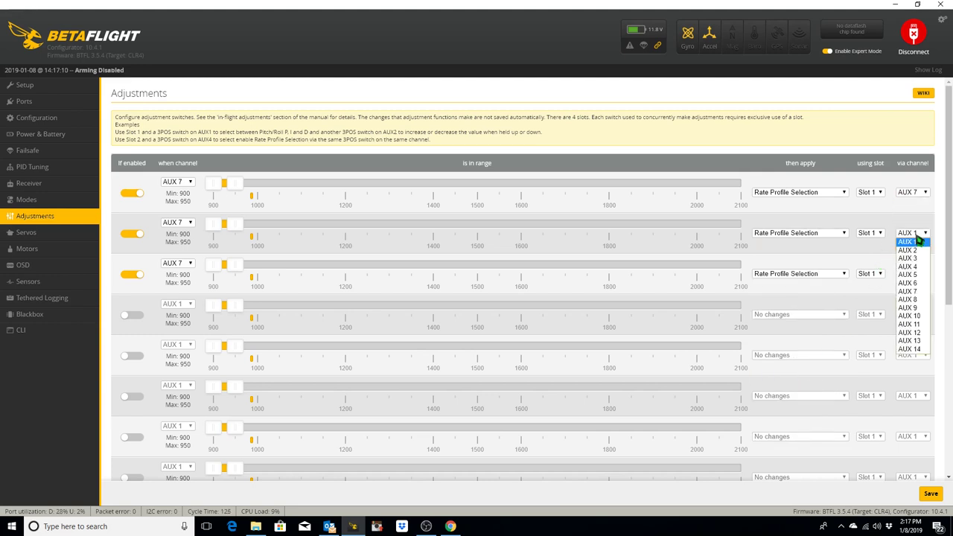
click(915, 295)
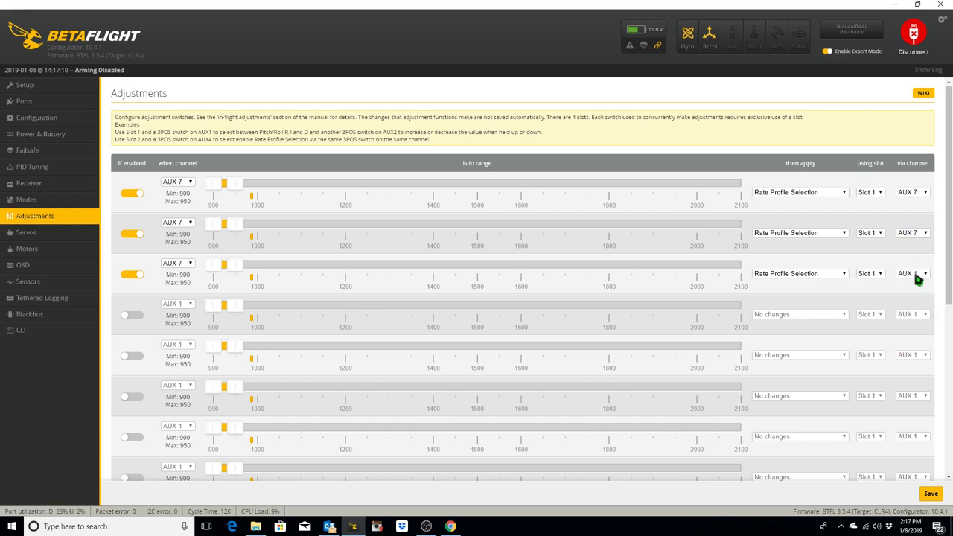
click(917, 274)
click(916, 334)
Step: Set the three adjustment ranges to 900–1075, 1425–1600 and 1925–2100, save, and reload the adjustments to check them
drag(239, 189, 291, 195)
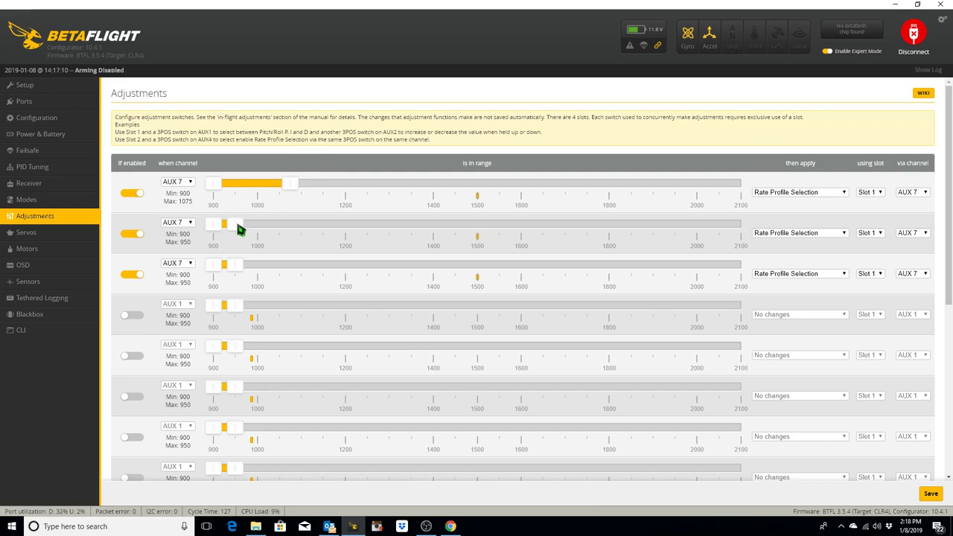
drag(238, 228, 495, 241)
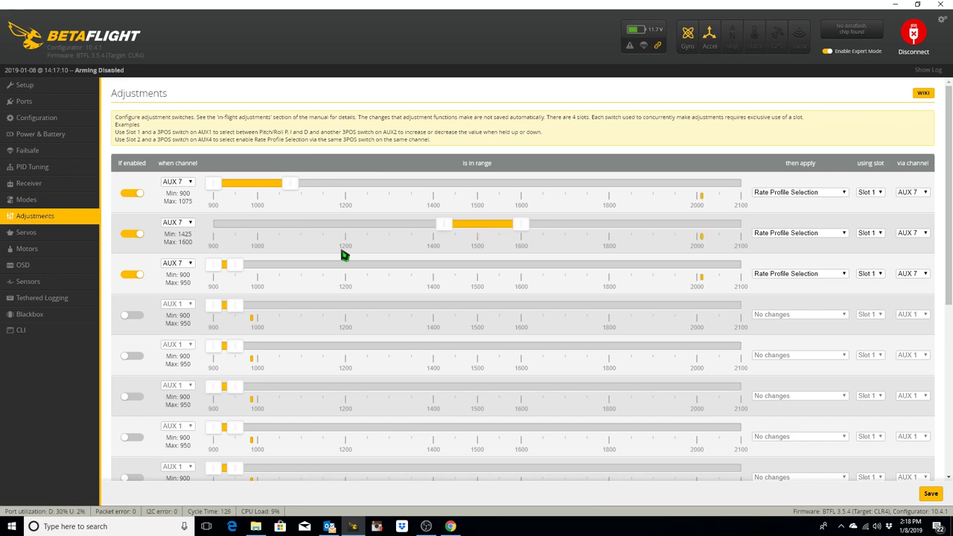
drag(234, 265, 670, 273)
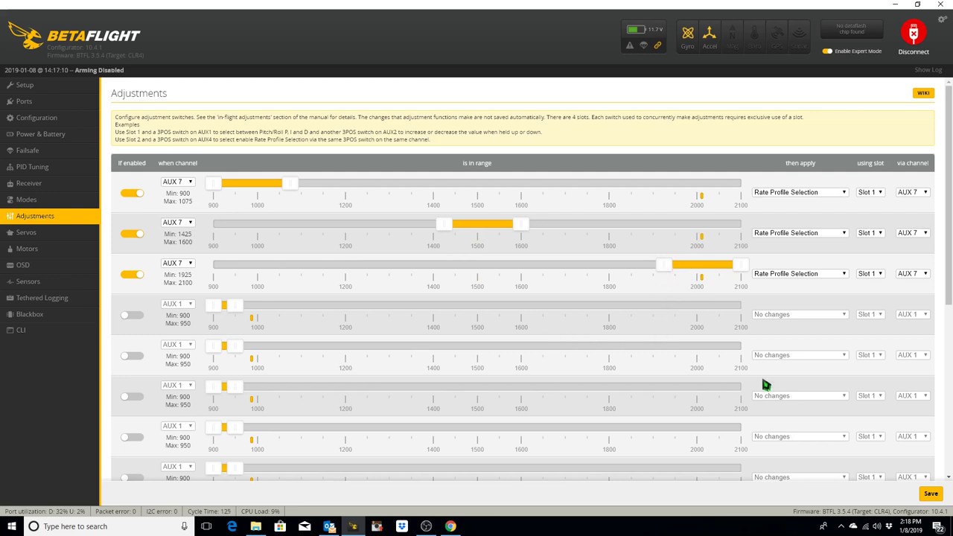
click(931, 493)
click(44, 201)
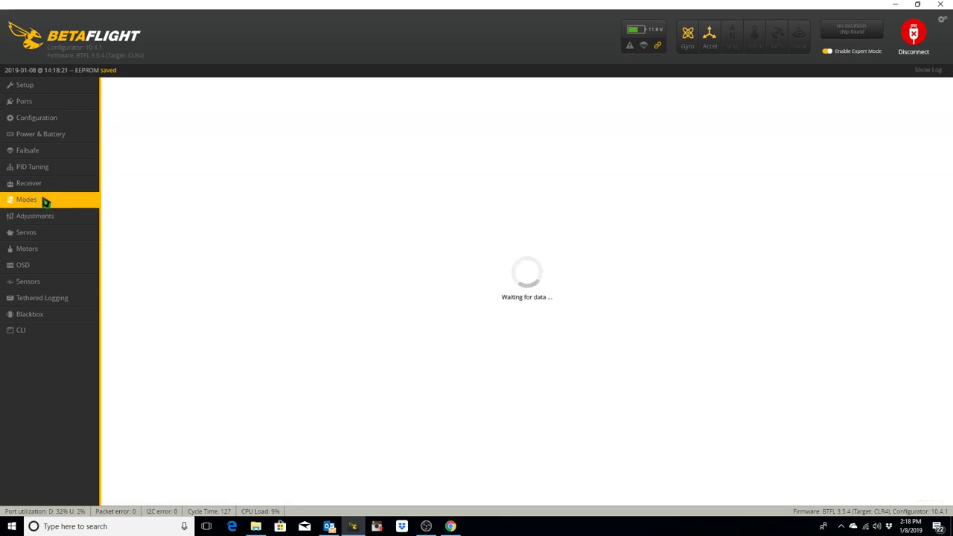
click(43, 218)
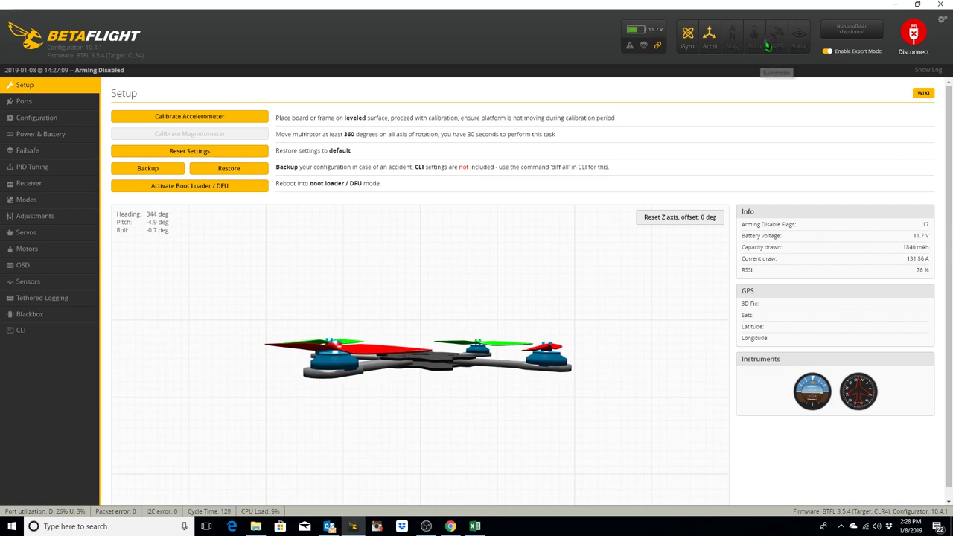
Step: Enable motor test mode in the motor settings, and bring up the Excel slider, pin and motor table beside the motor sliders
click(30, 249)
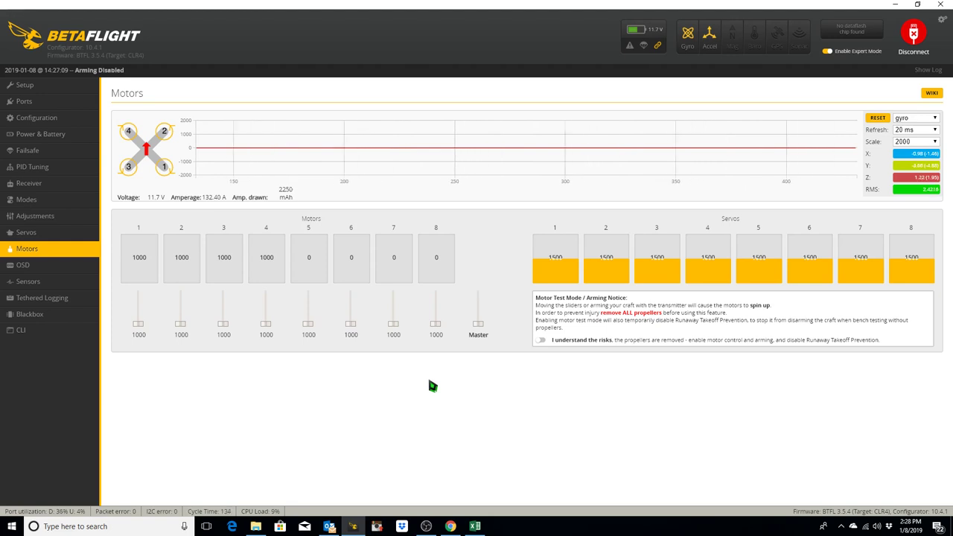
click(539, 341)
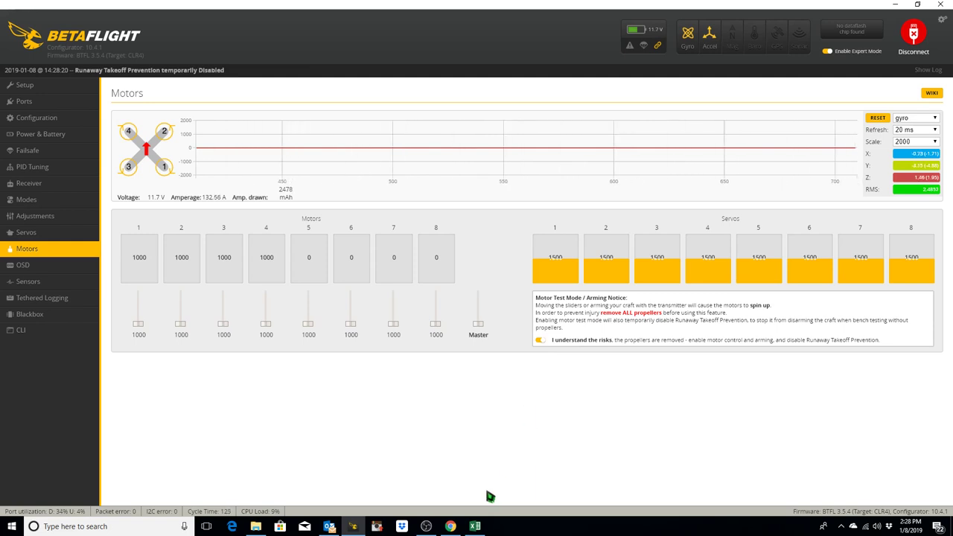
click(474, 526)
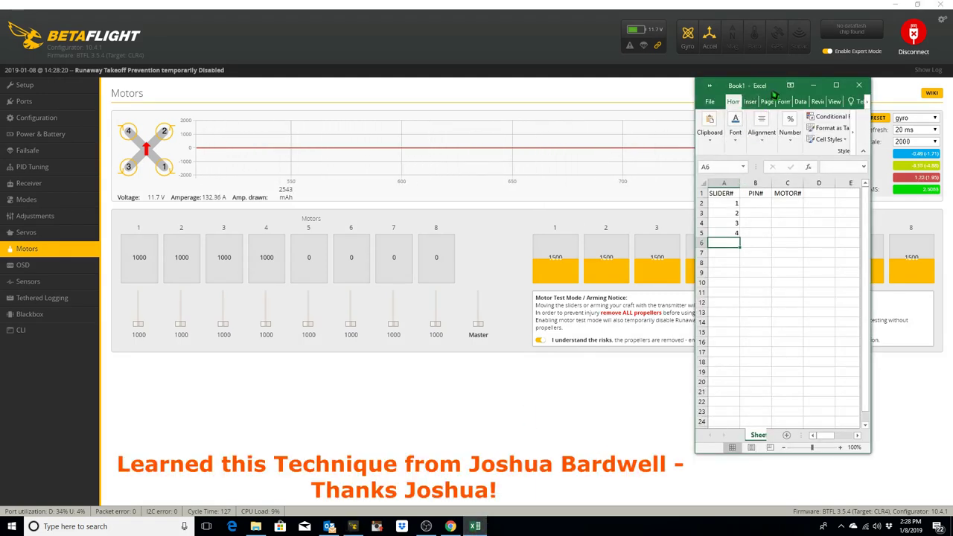
drag(775, 85, 854, 82)
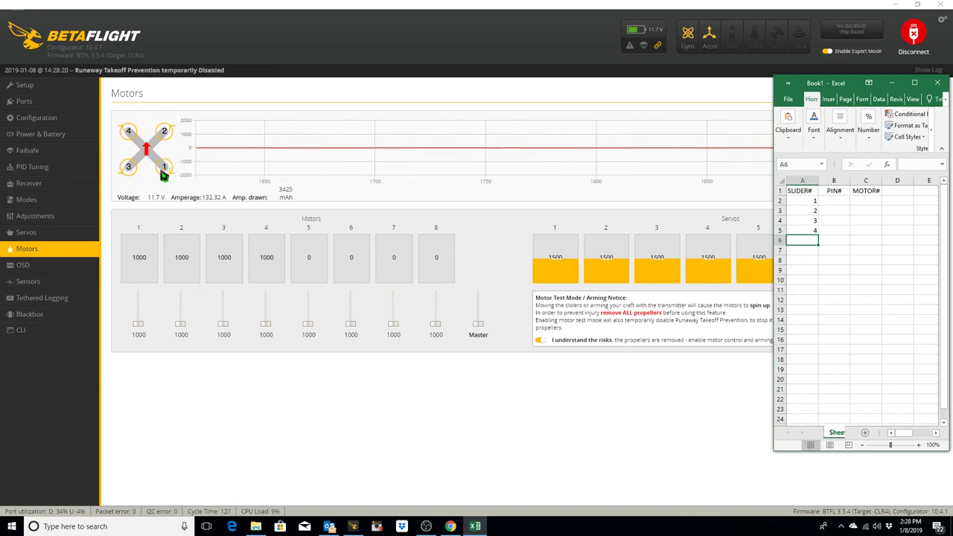
click(166, 174)
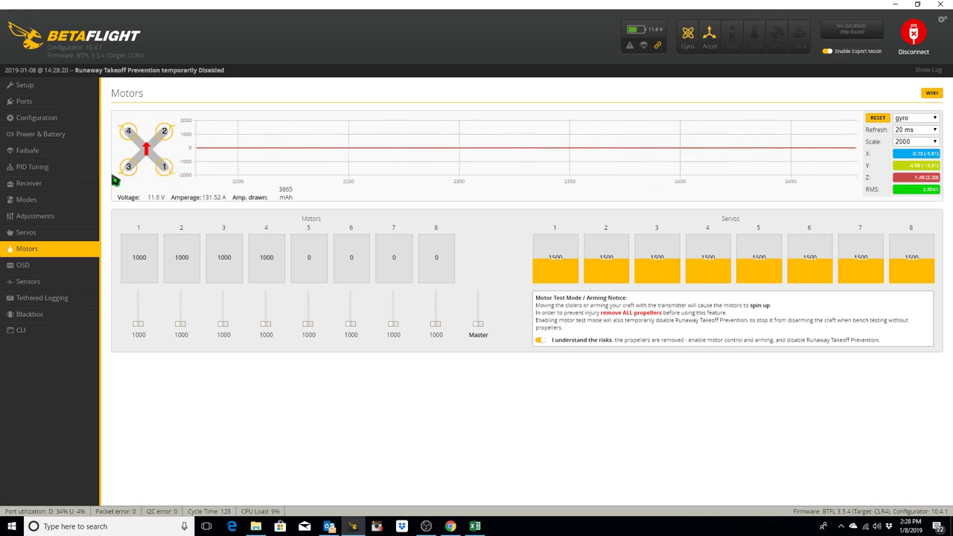
click(474, 527)
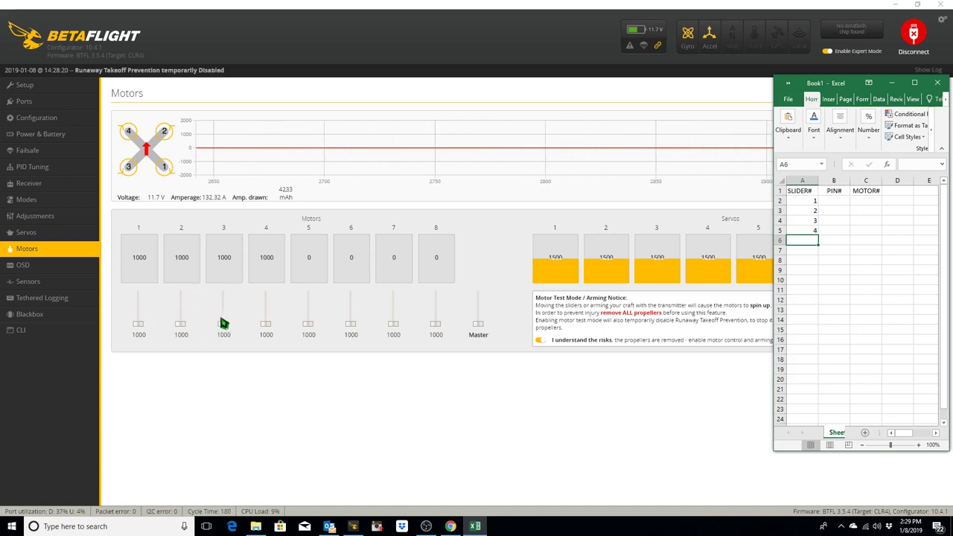
Step: Add a SPIN column header in cell D1, next to the MOTOR# column of the table
click(884, 195)
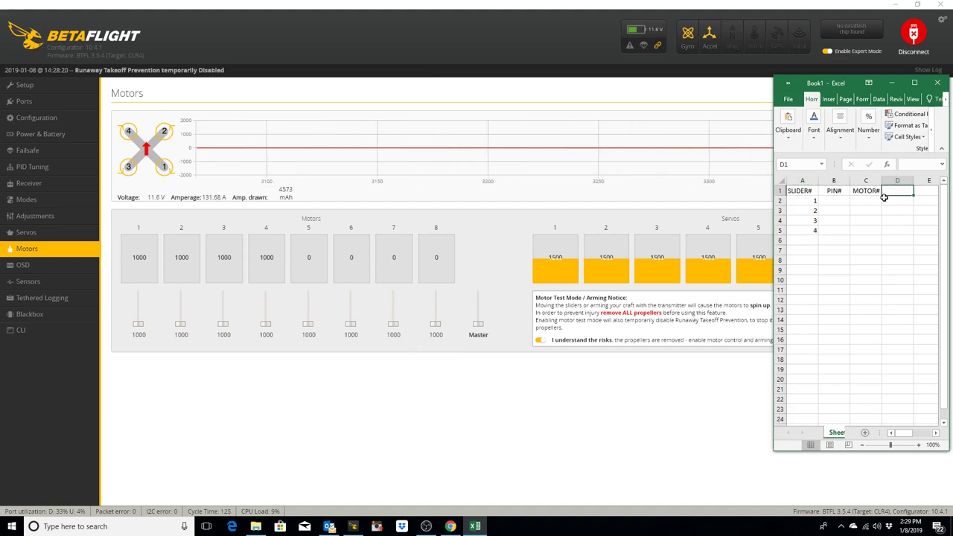
text(SP)
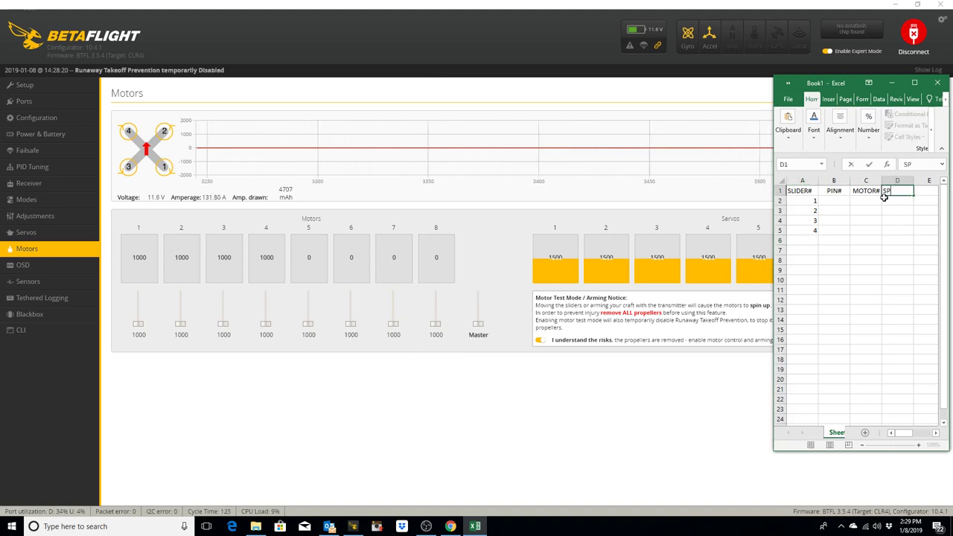
text(IN)
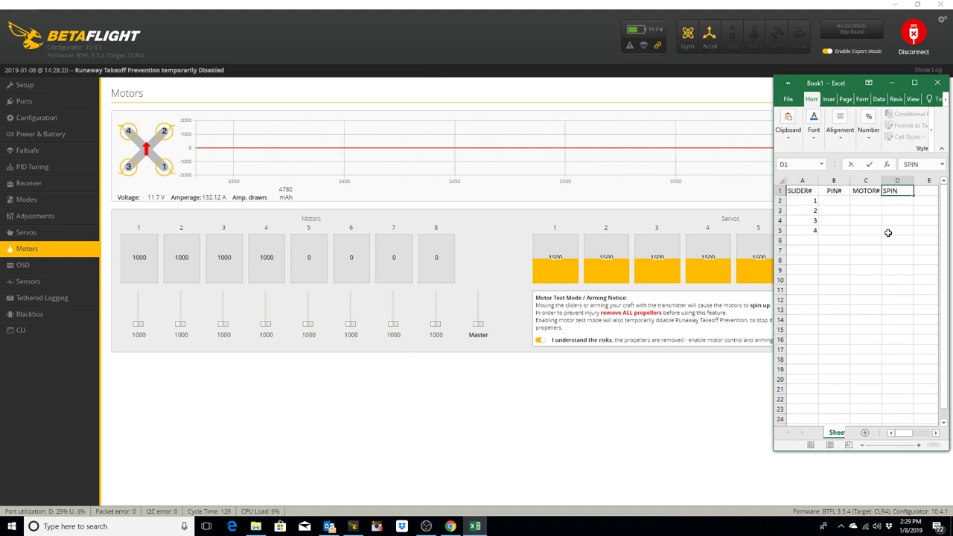
click(879, 261)
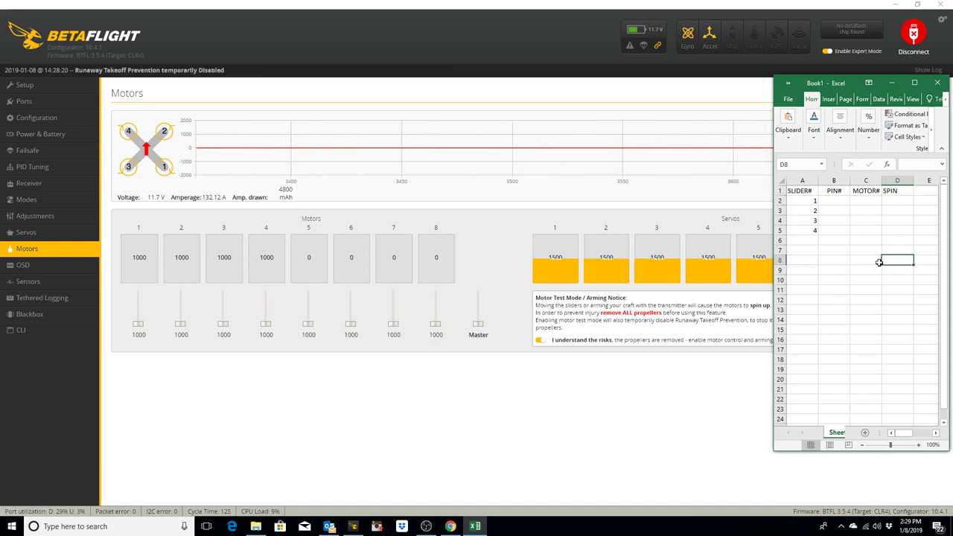
Step: Spin the motor on slider 1 briefly at about 1073, return it to 1000, and record motor 4 for slider 1 in the Excel table
click(142, 328)
scroll(143, 327, up, 3)
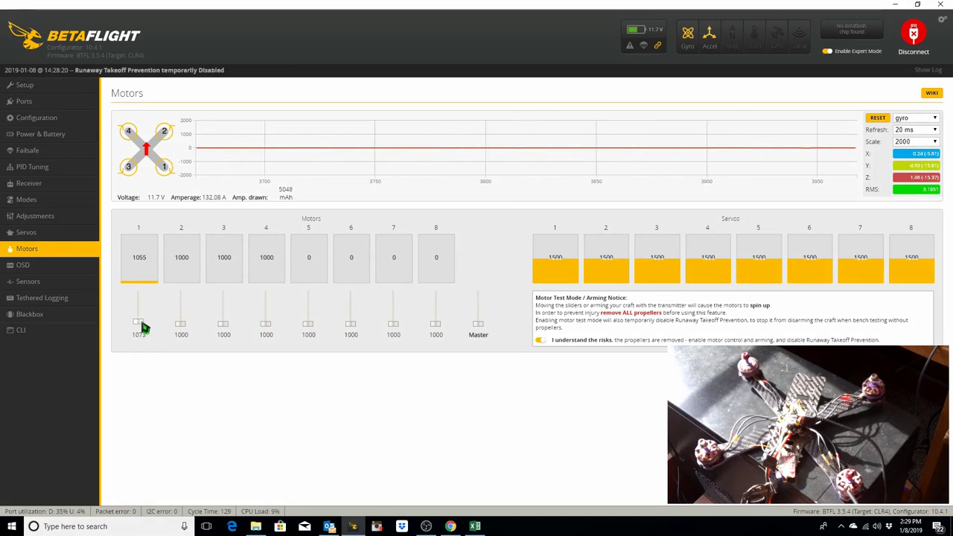
scroll(141, 329, down, 3)
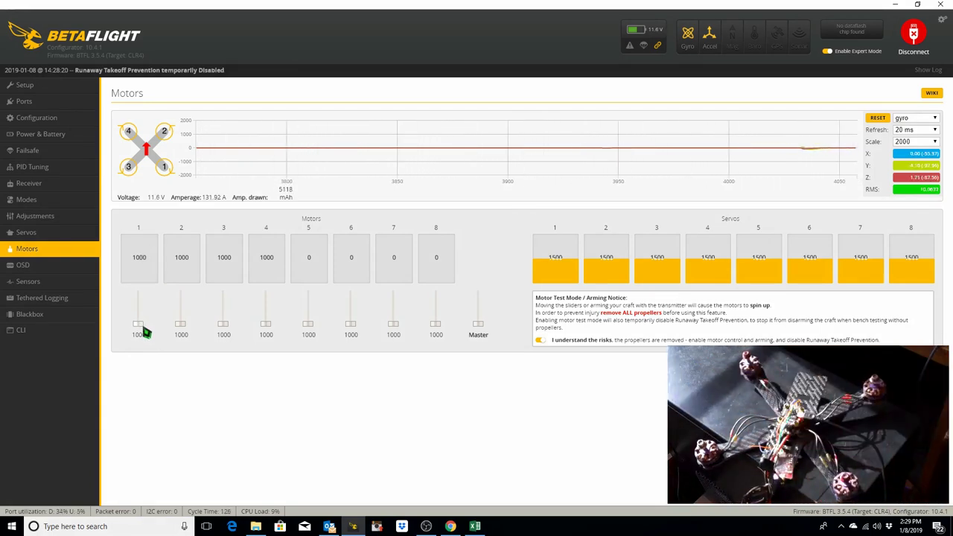
click(475, 526)
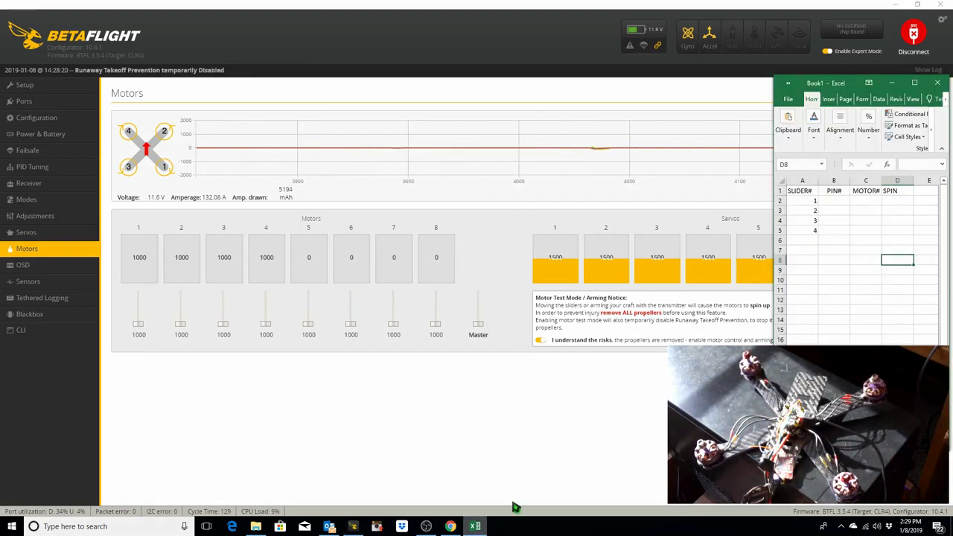
click(872, 202)
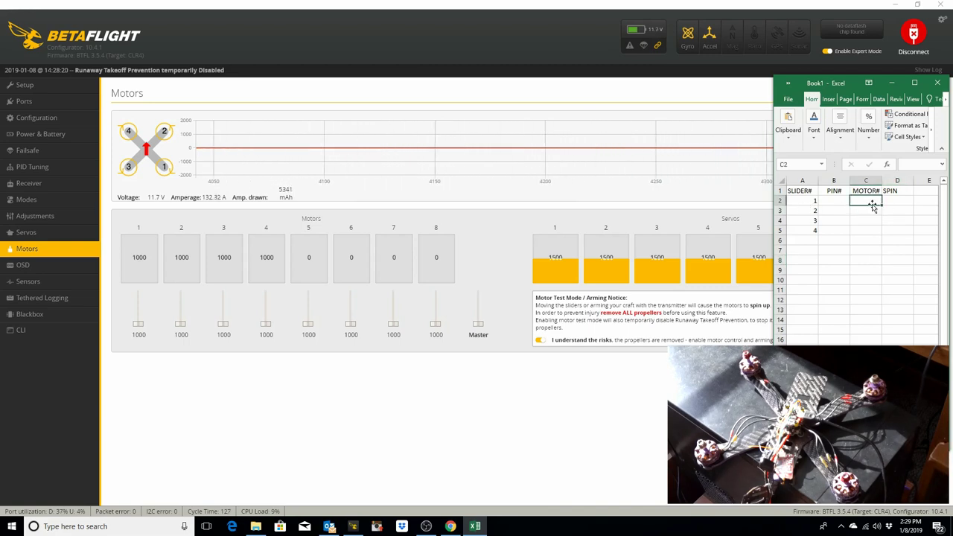
text(4)
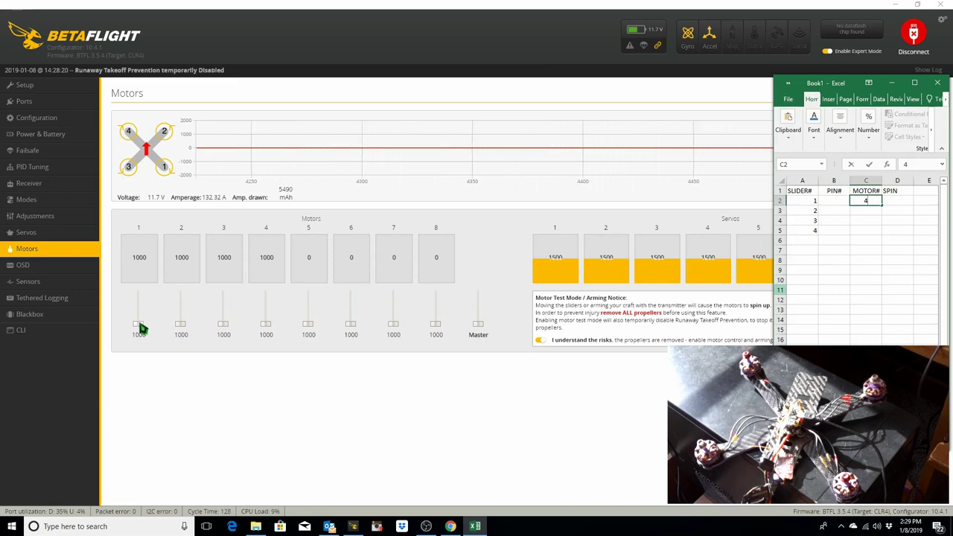
Step: Spin the slider 1 motor again at about 1056, stop it, and record its spin direction as CCW in red in the Excel table
drag(140, 328, 141, 326)
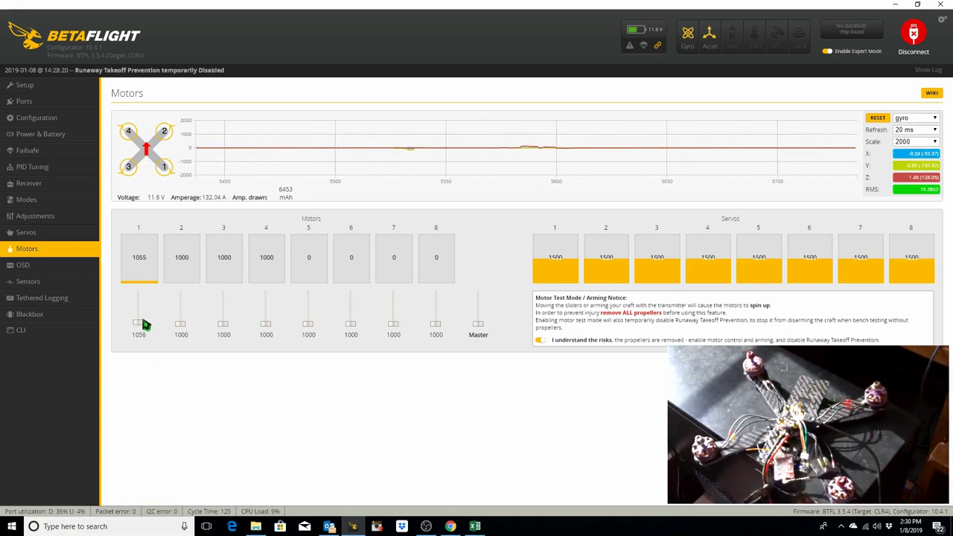
drag(145, 324, 142, 336)
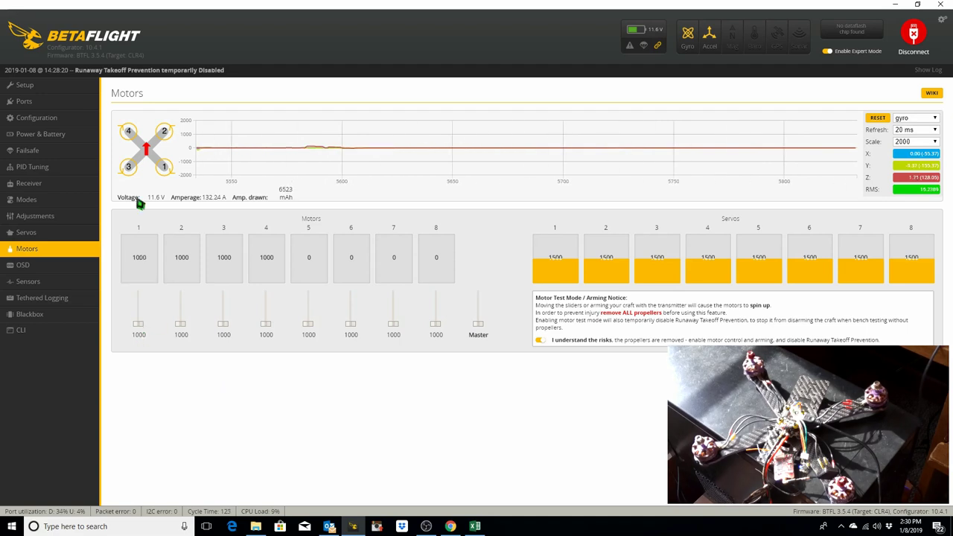
click(475, 526)
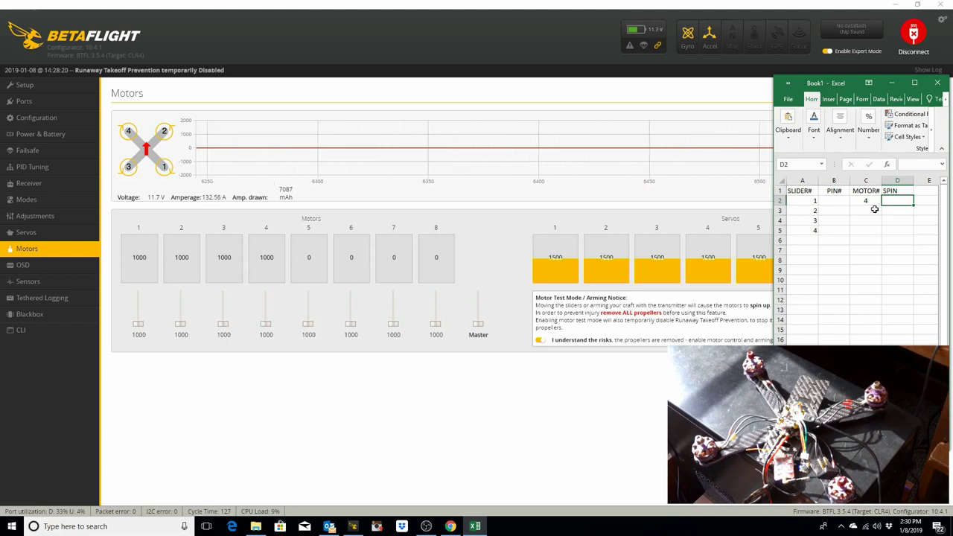
text(CCW)
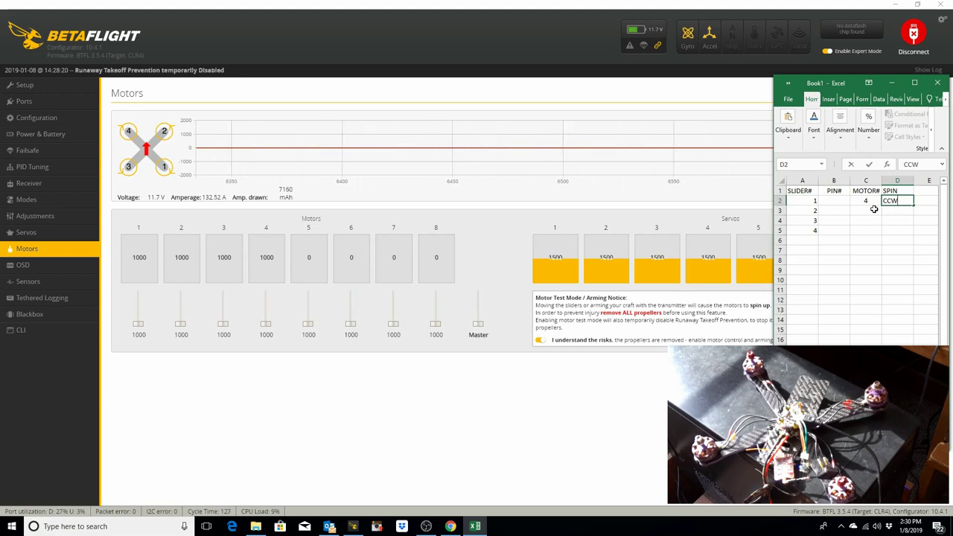
key(Return)
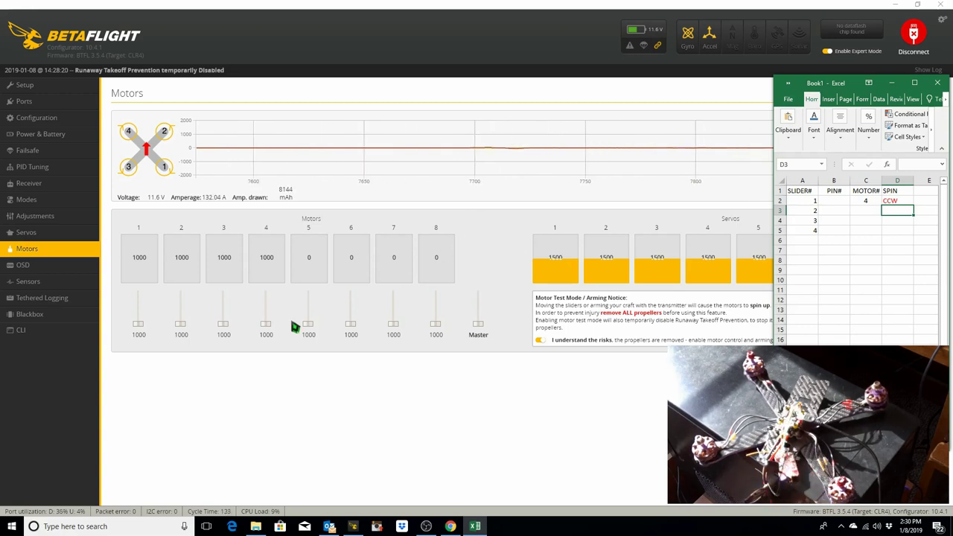
Step: Test the motor on slider 2 in Betaflight by raising it to about 1073 and returning it to 1000
drag(186, 329, 188, 329)
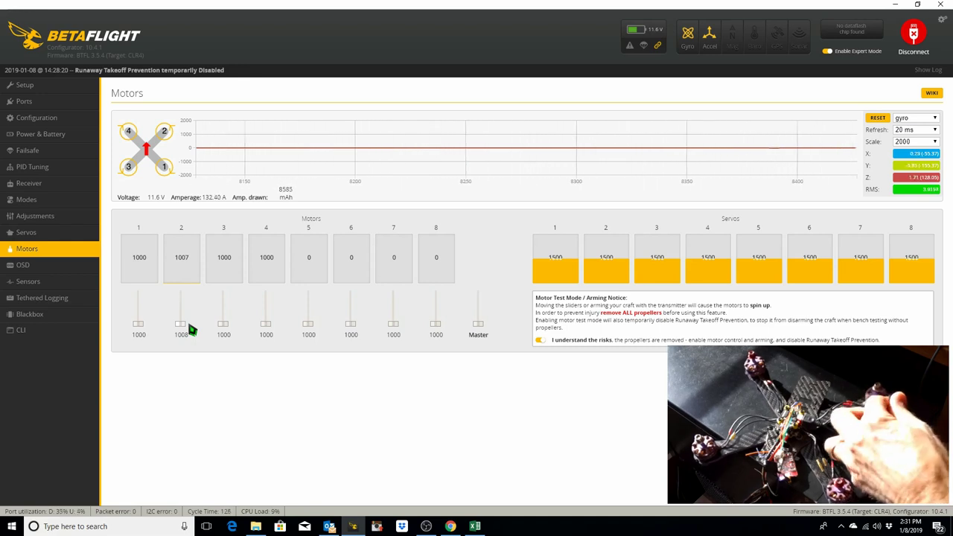
scroll(192, 329, up, 3)
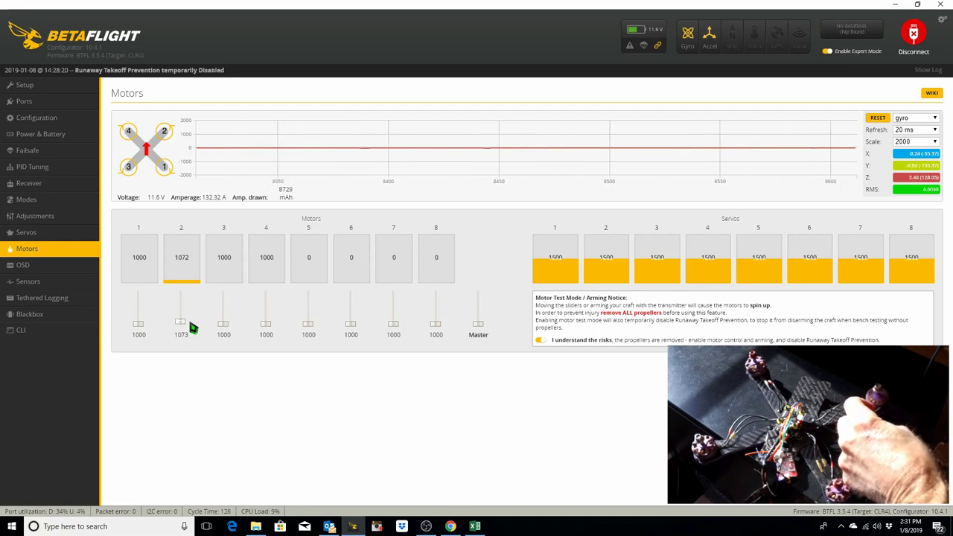
scroll(191, 329, down, 3)
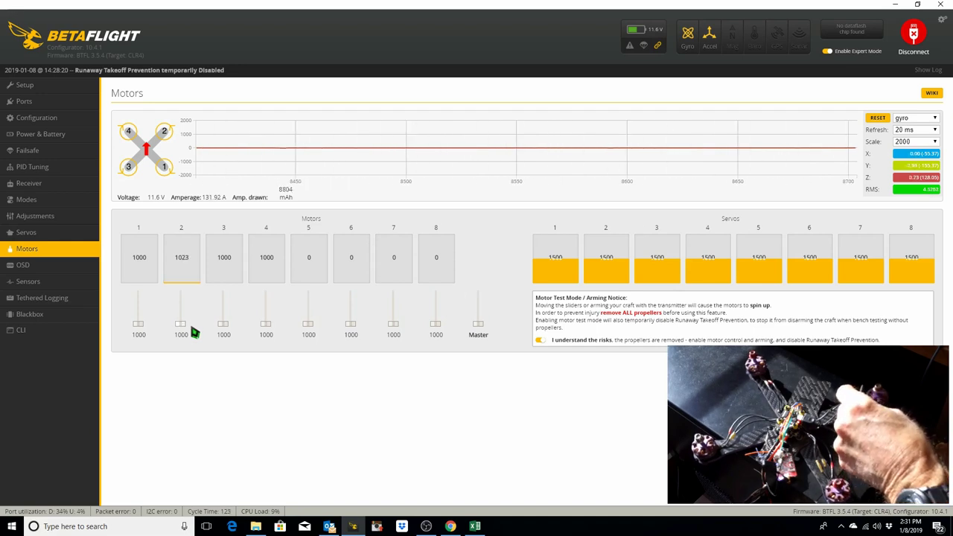
scroll(192, 328, down, 1)
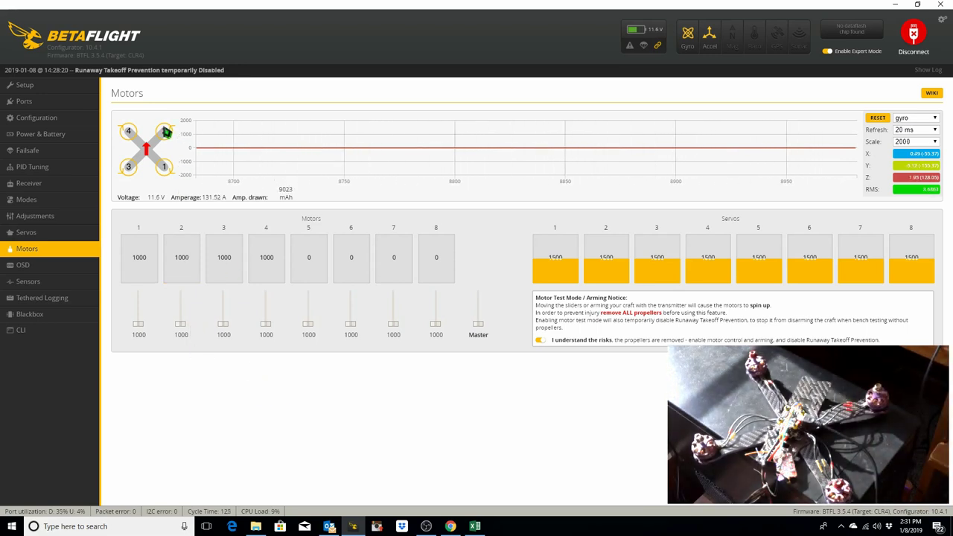
Step: Record motor 2 with spin direction CW in red for slider 2 in the Excel table
click(475, 526)
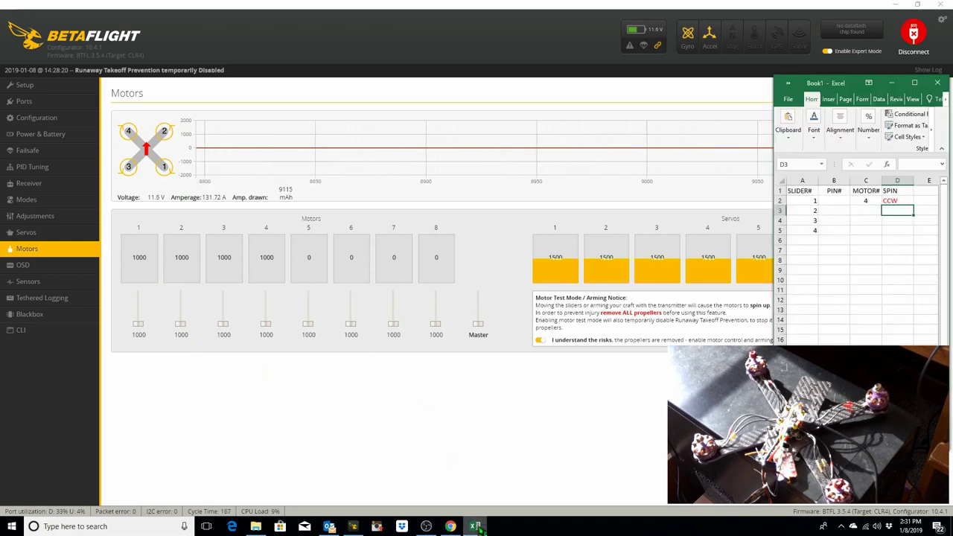
click(869, 210)
text(2)
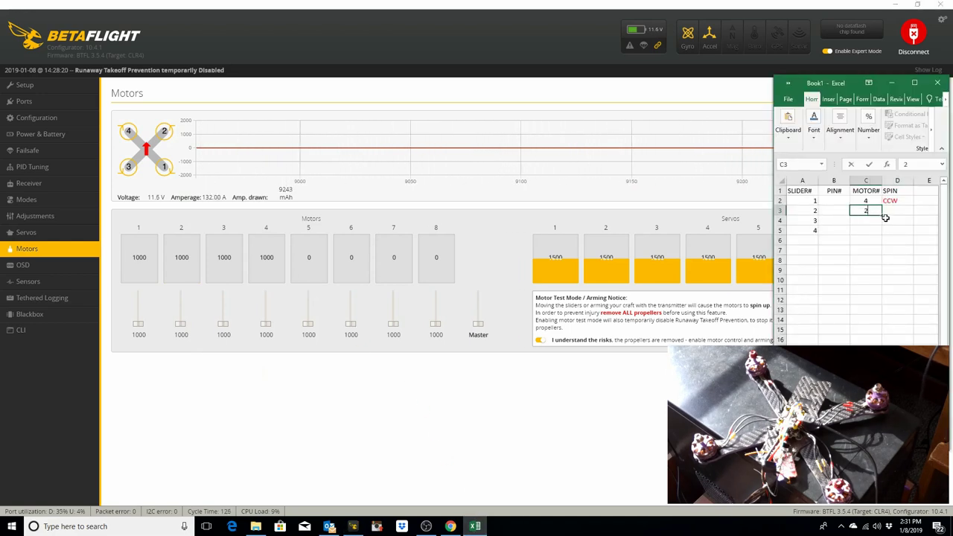
click(890, 213)
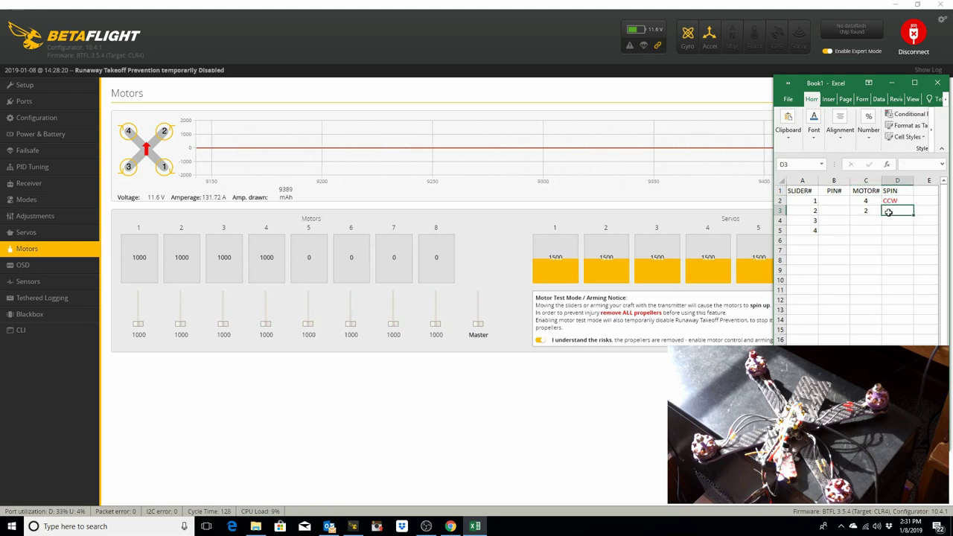
text(CCW)
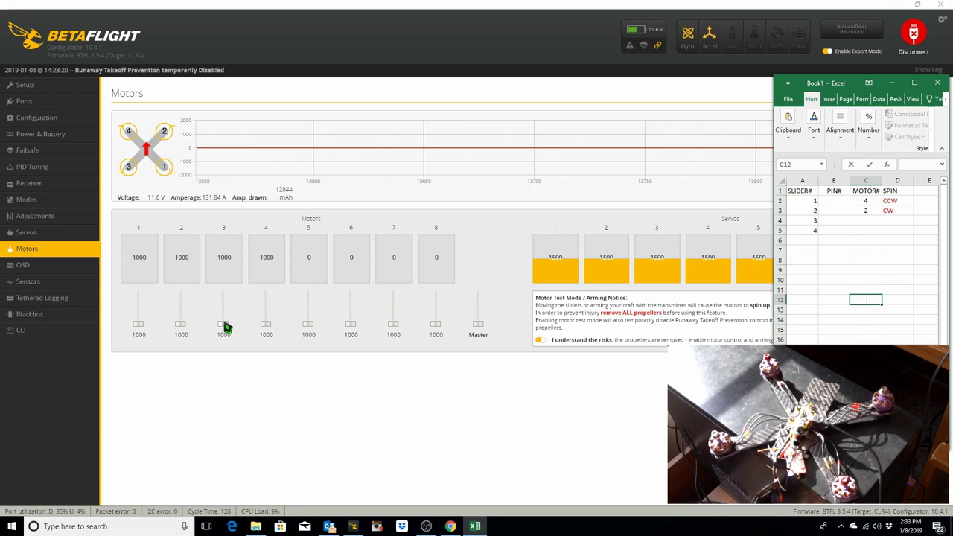
Step: Test the motor on slider 3 in Betaflight by raising it to about 1040 and returning it to 1000
key(alt+Tab)
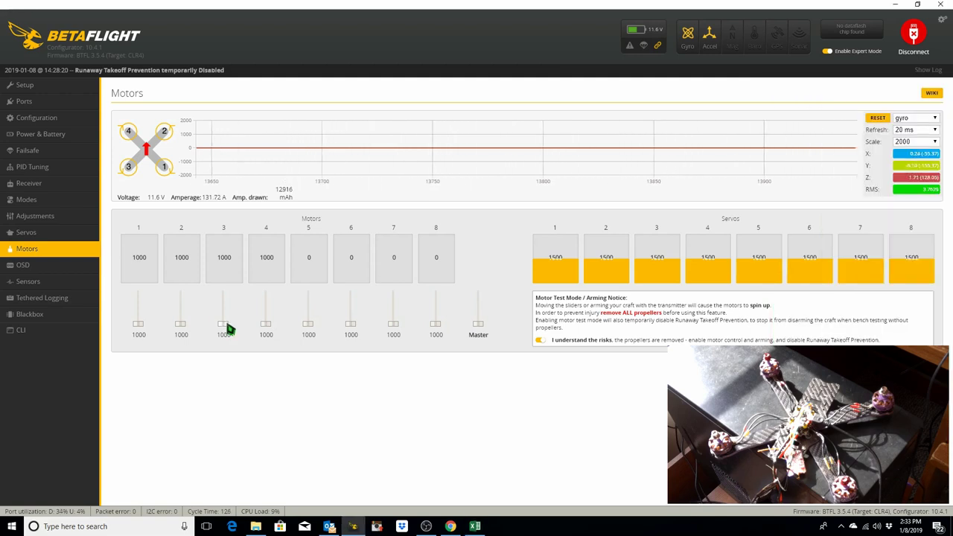
scroll(230, 329, up, 2)
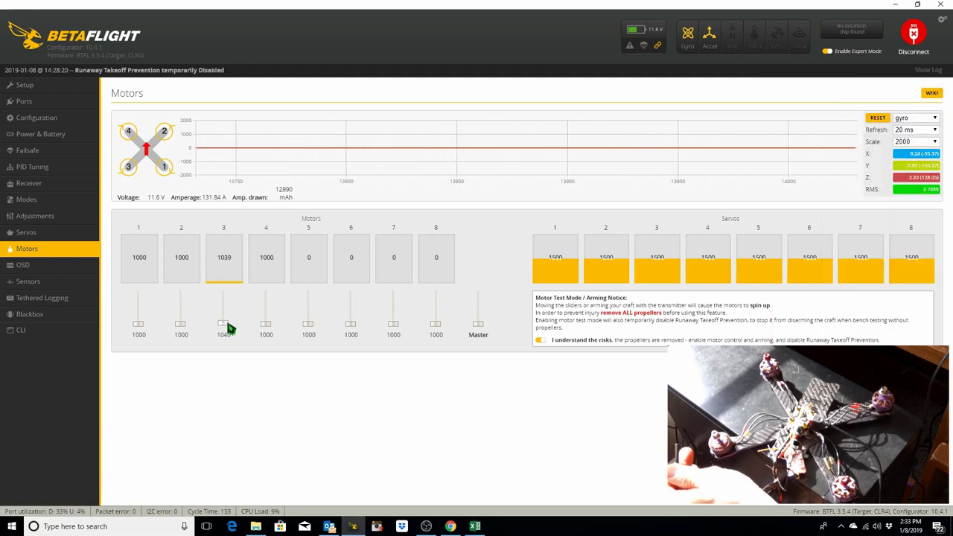
scroll(230, 329, down, 2)
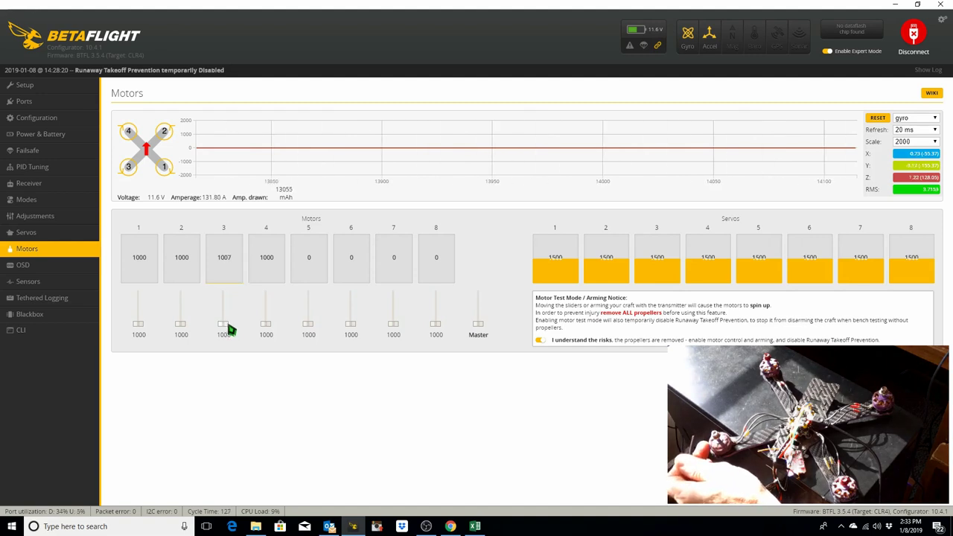
scroll(231, 330, up, 1)
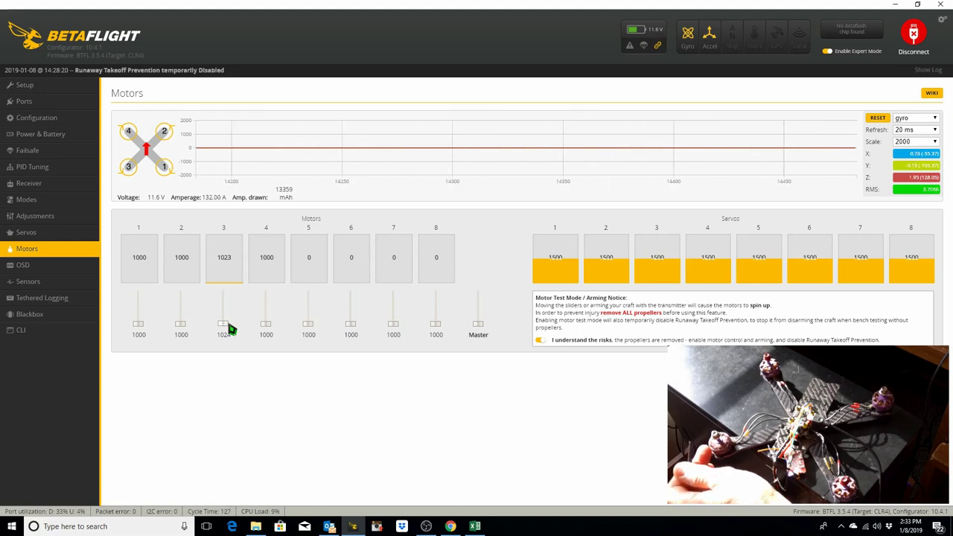
drag(230, 330, 232, 348)
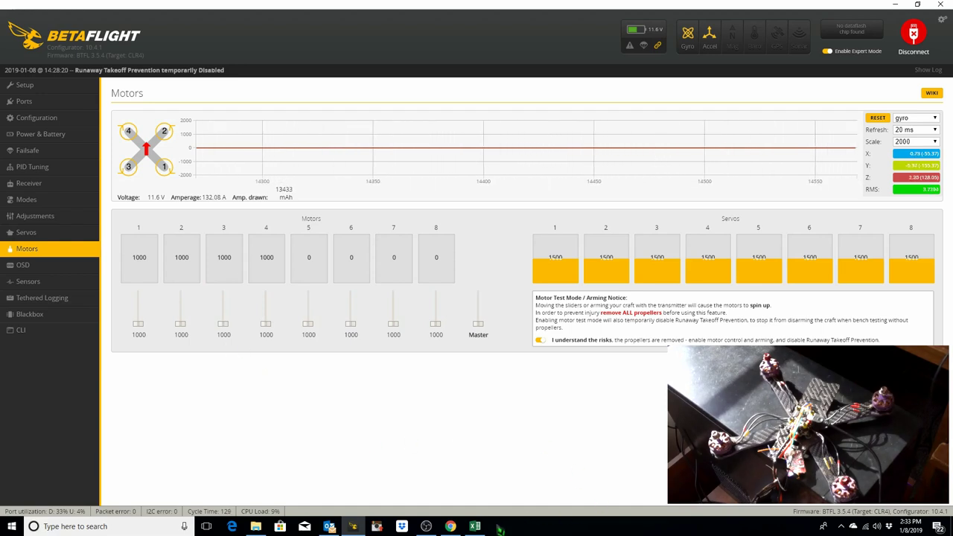
Step: Record motor 3 with spin direction CW in red for slider 3 in the Excel table
click(474, 526)
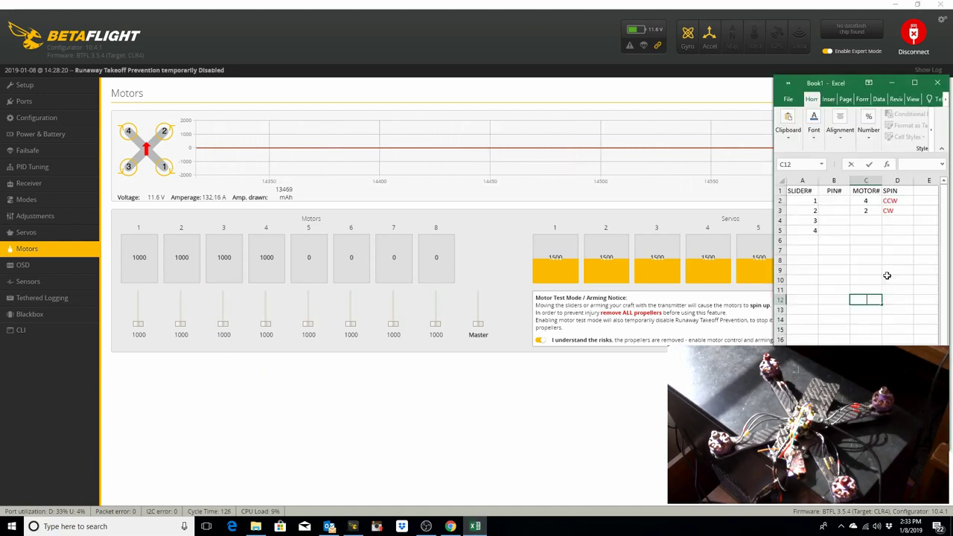
click(866, 220)
text(3)
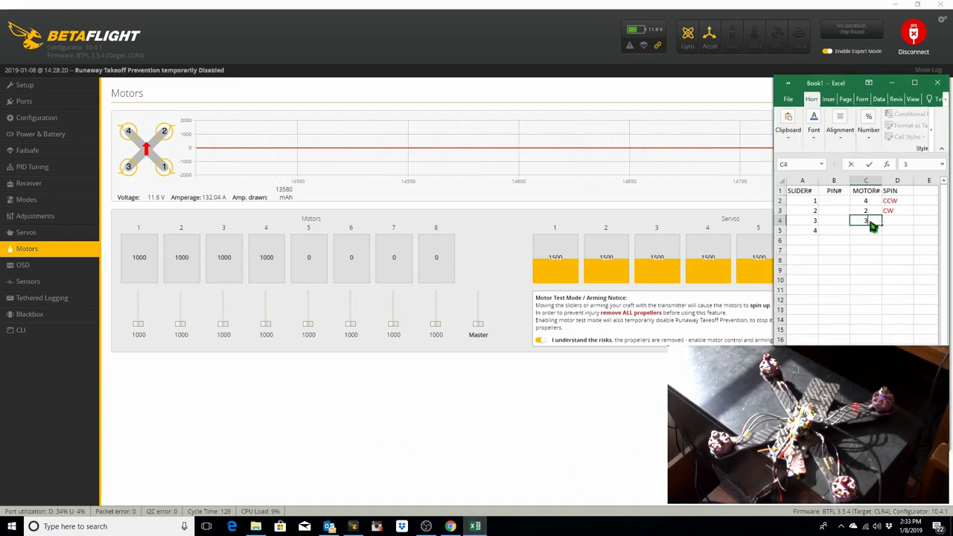
click(888, 221)
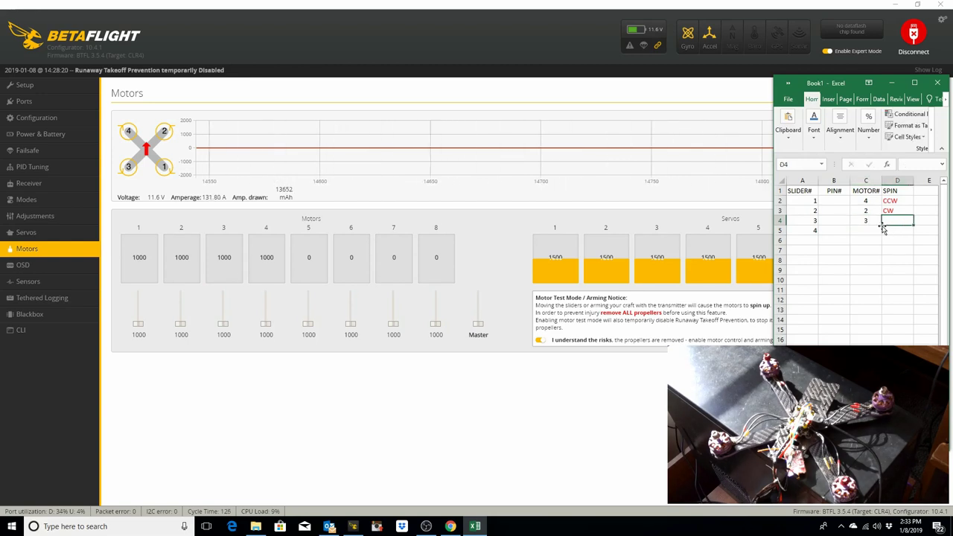
text(CW)
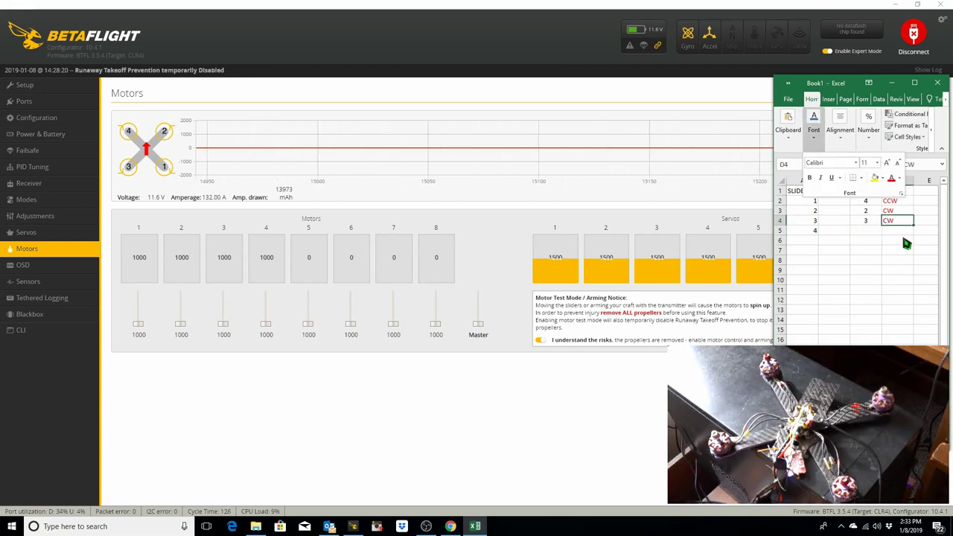
key(Escape)
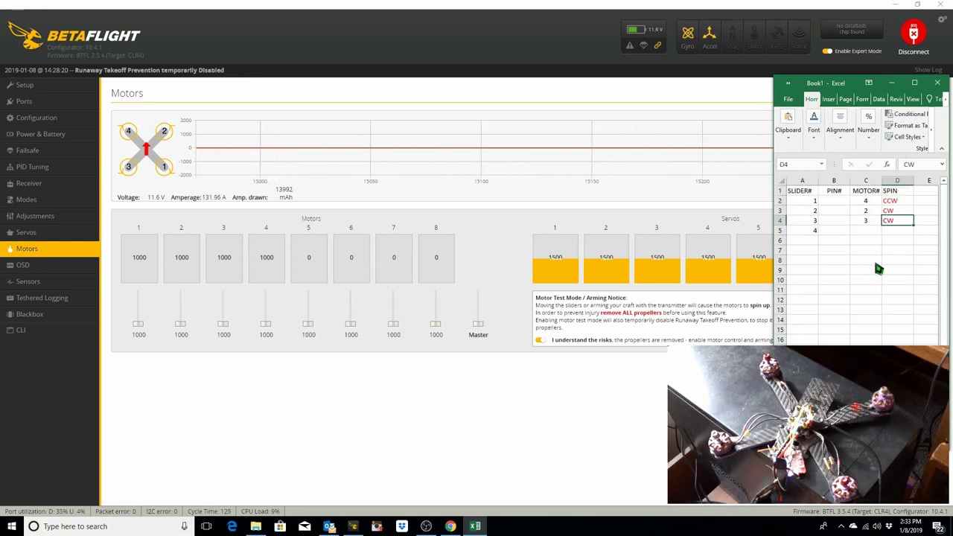
Step: Test the motor on slider 4 in Betaflight by raising it to about 1040 and returning it to 1000
click(270, 328)
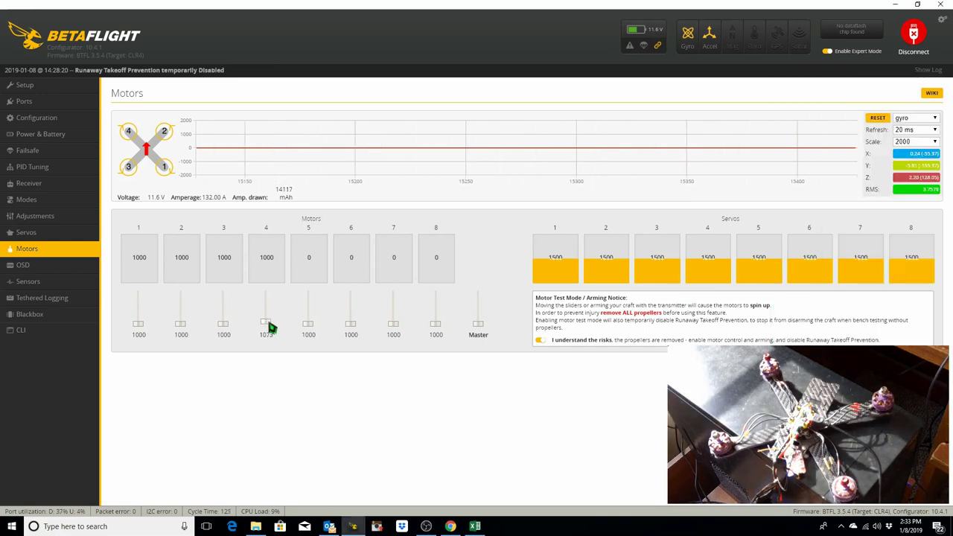
click(270, 327)
click(270, 328)
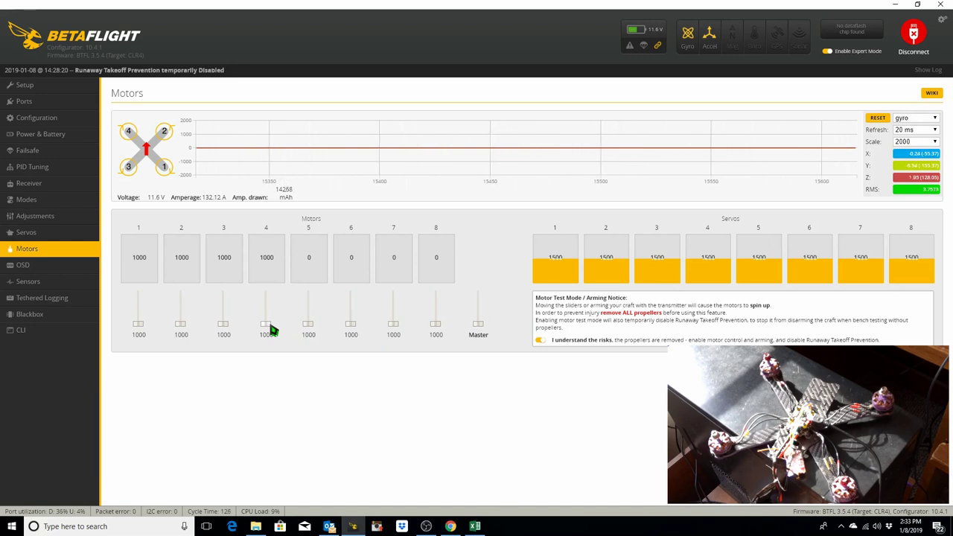
click(273, 329)
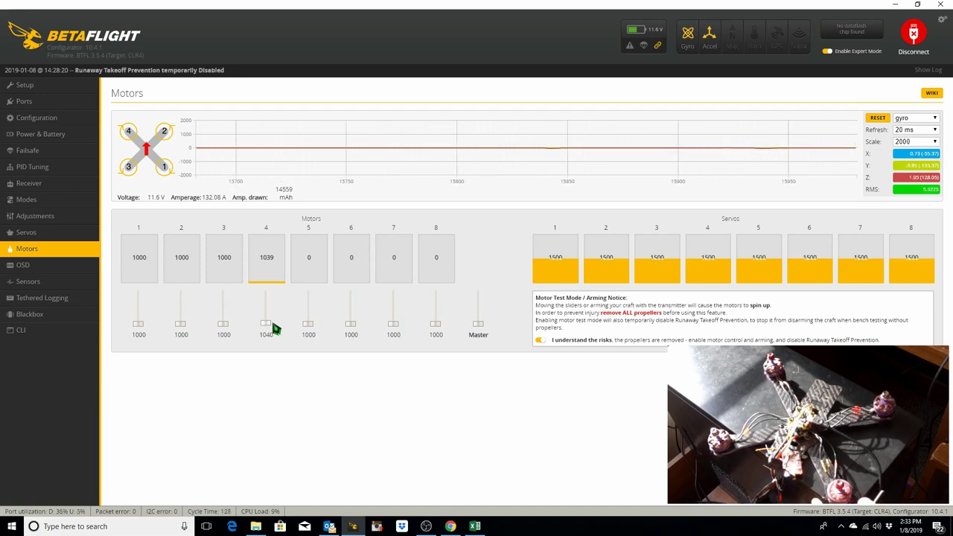
drag(273, 329, 277, 344)
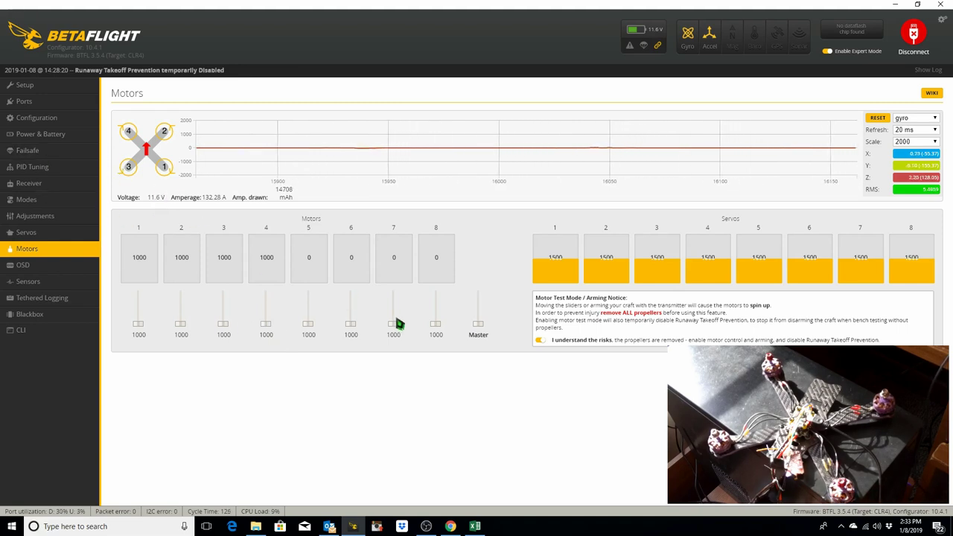
Step: Record motor 1 with spin direction CCW for slider 4 in the Excel table
click(475, 526)
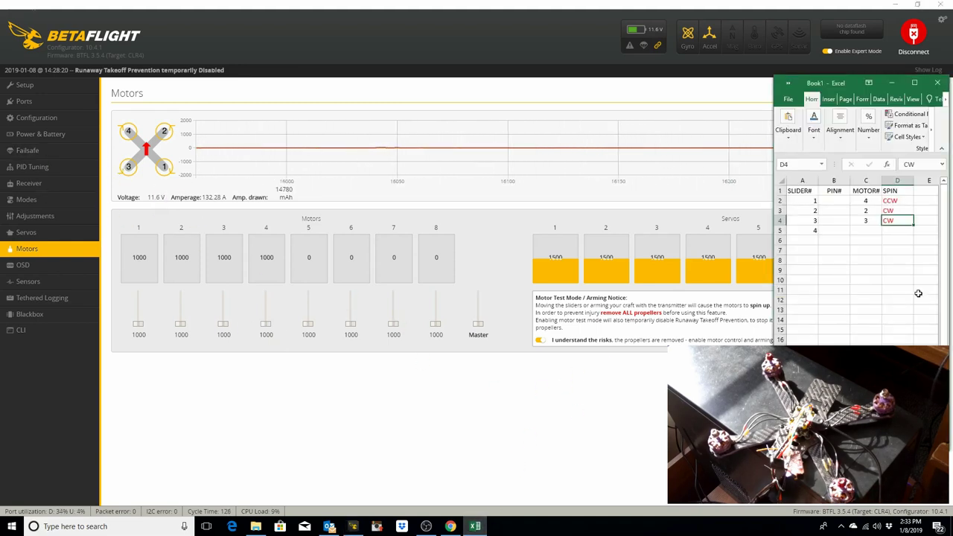
click(888, 231)
text(CCW)
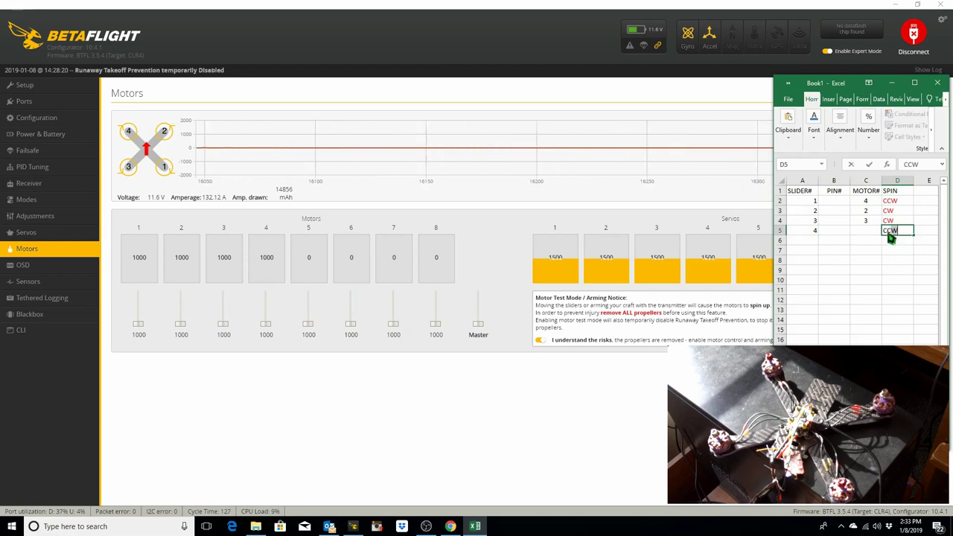
click(861, 231)
text(1)
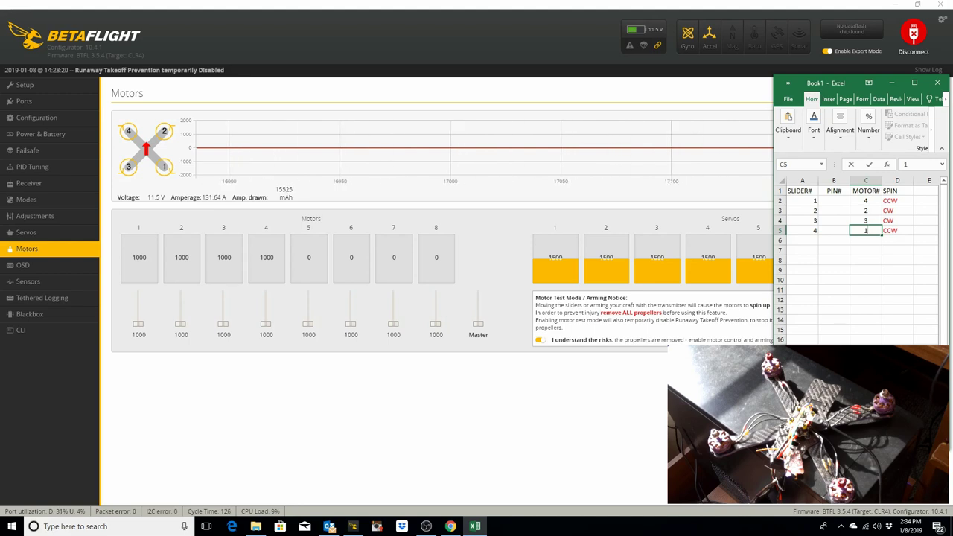
Step: Open Betaflight's CLI and run the resource command to list the motor pin assignments
key(alt+Tab)
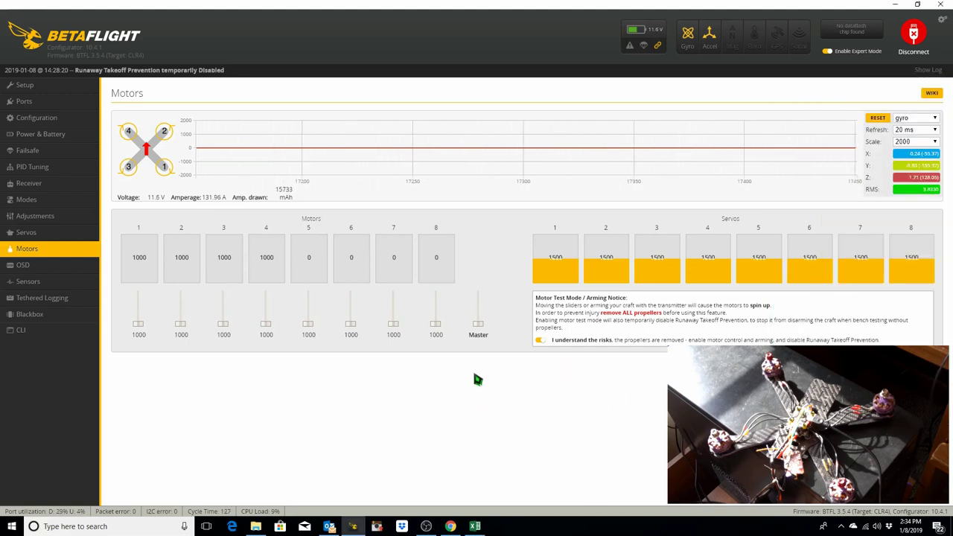
click(475, 526)
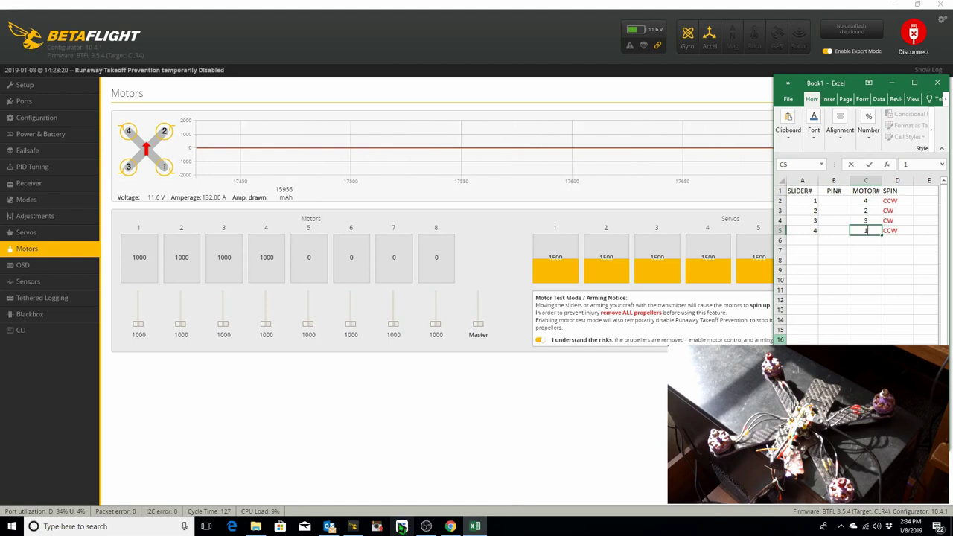
click(29, 336)
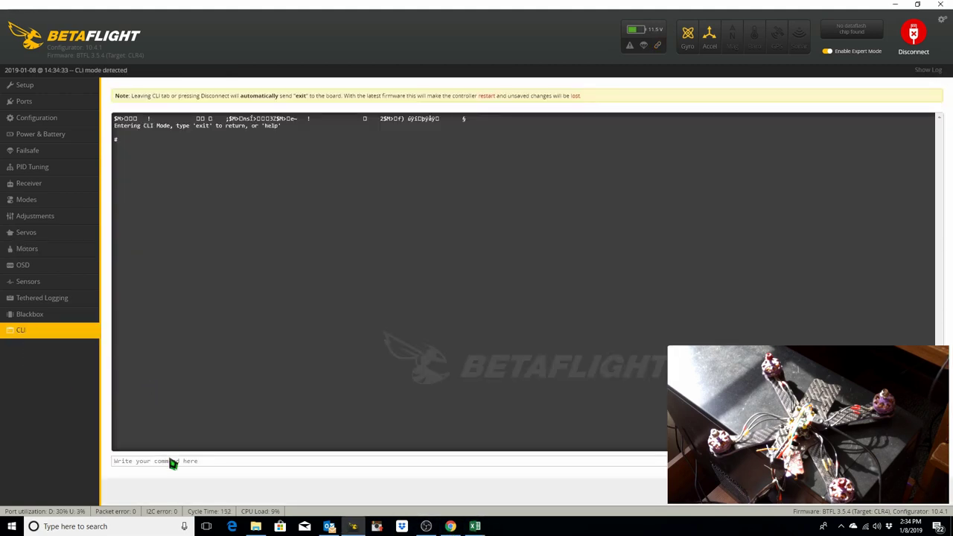
click(172, 462)
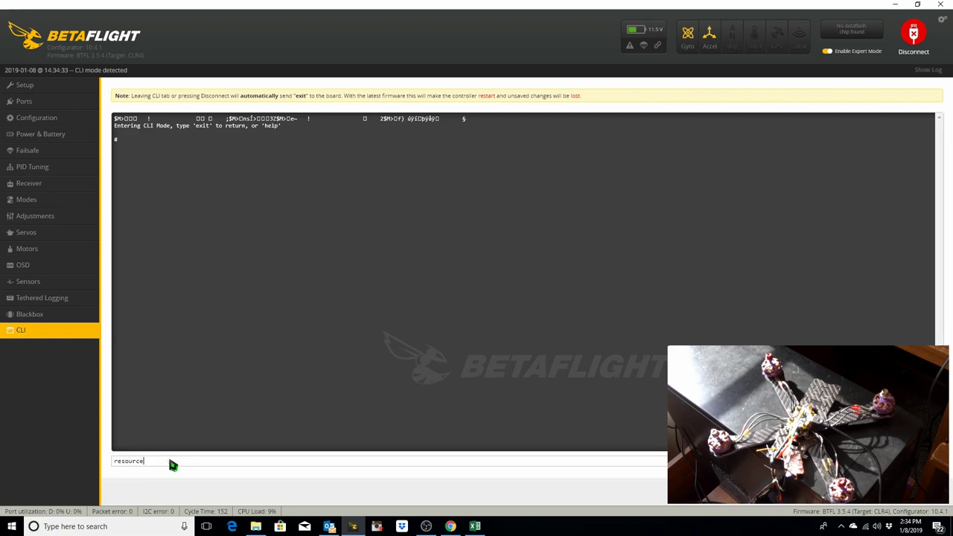
text(resource)
key(Return)
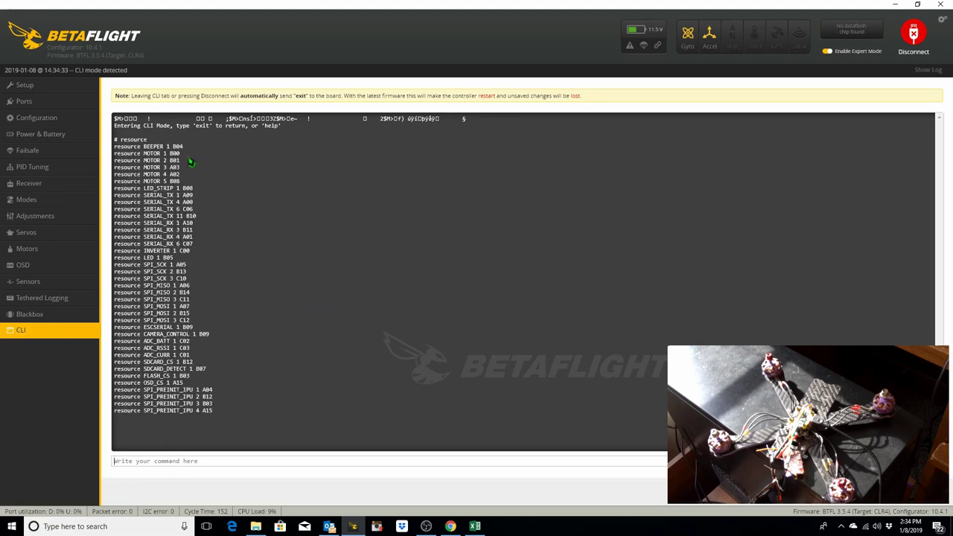
Step: Record pin B00 for slider 1 and pin A02 for slider 4 in the Excel table's PIN# column
click(474, 526)
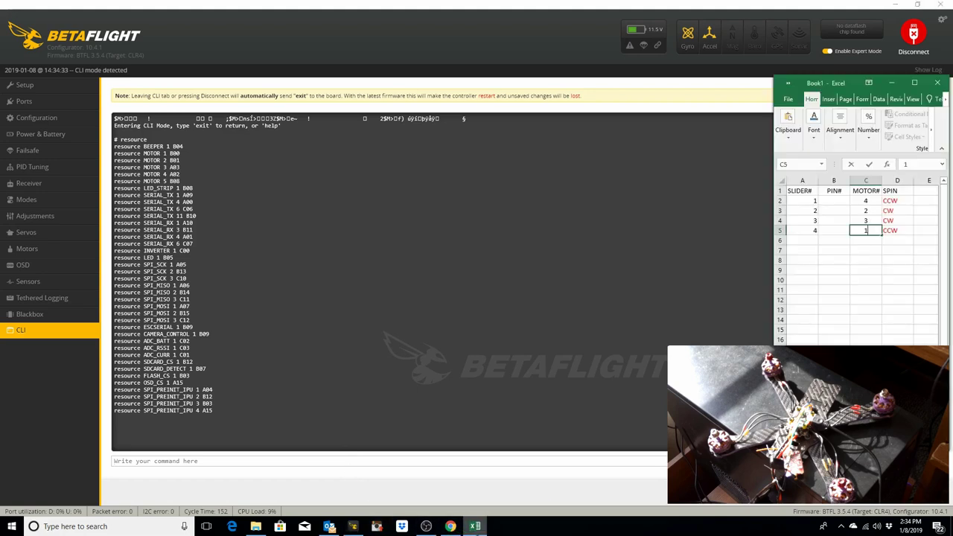
click(834, 202)
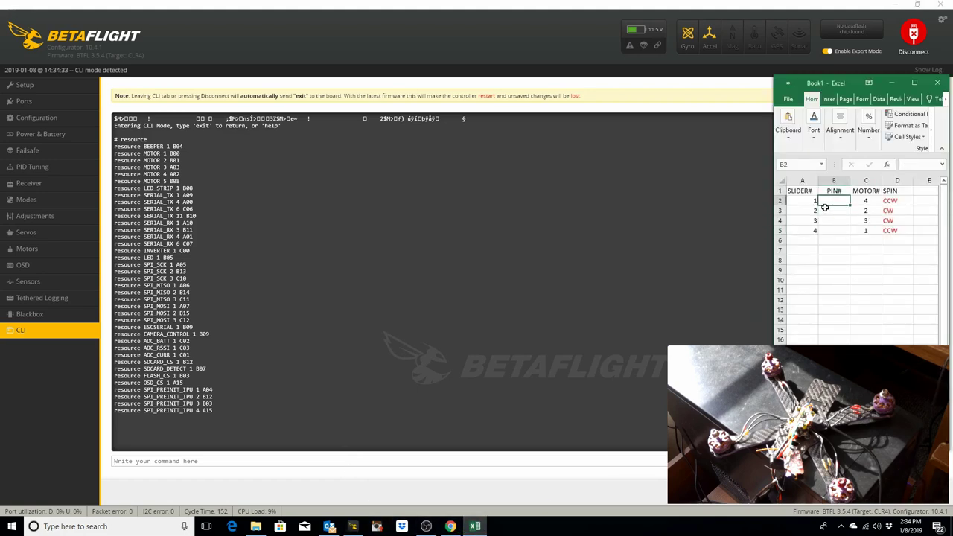
text(B00)
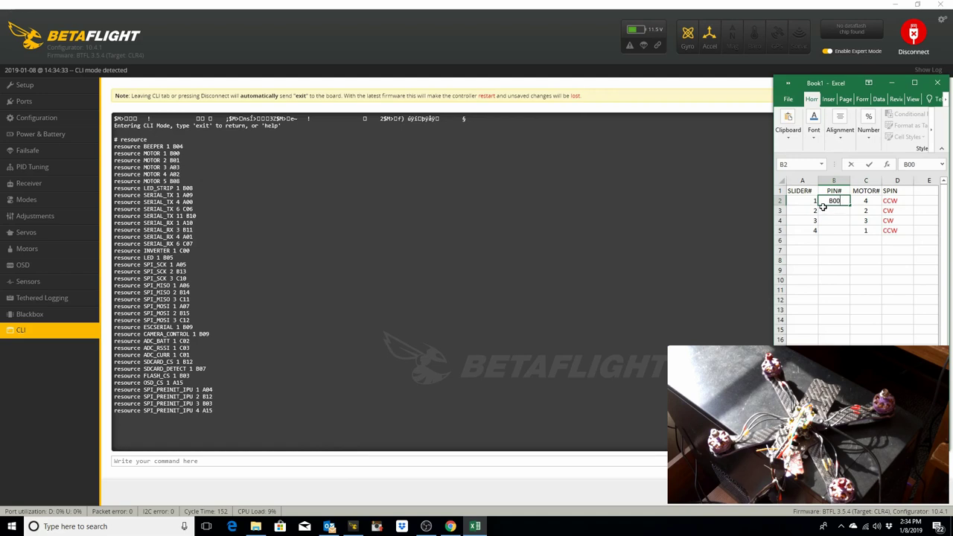
click(855, 279)
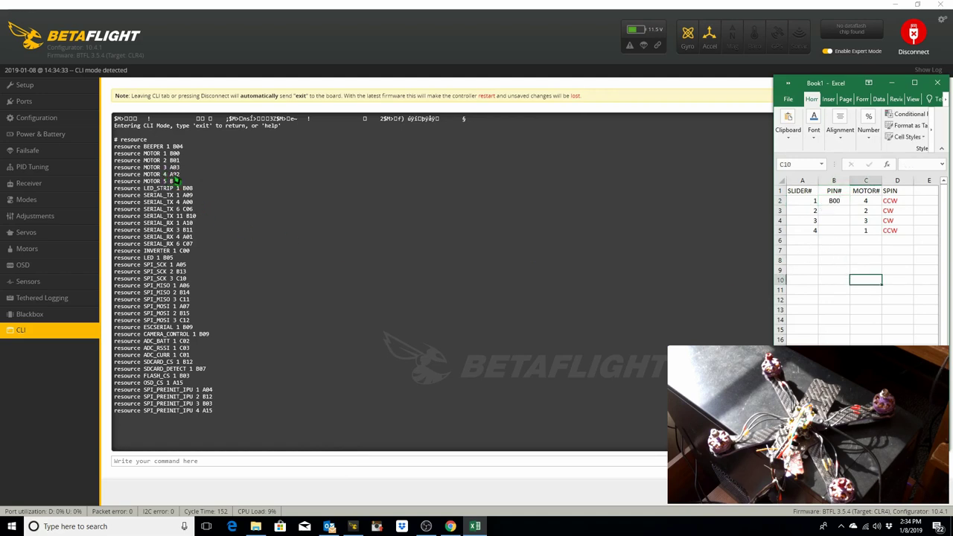
click(839, 232)
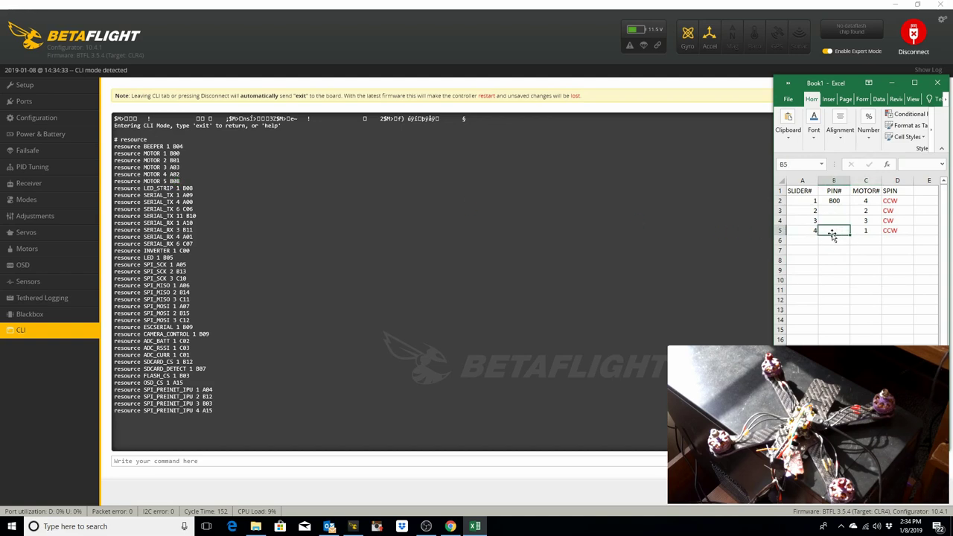
text(A)
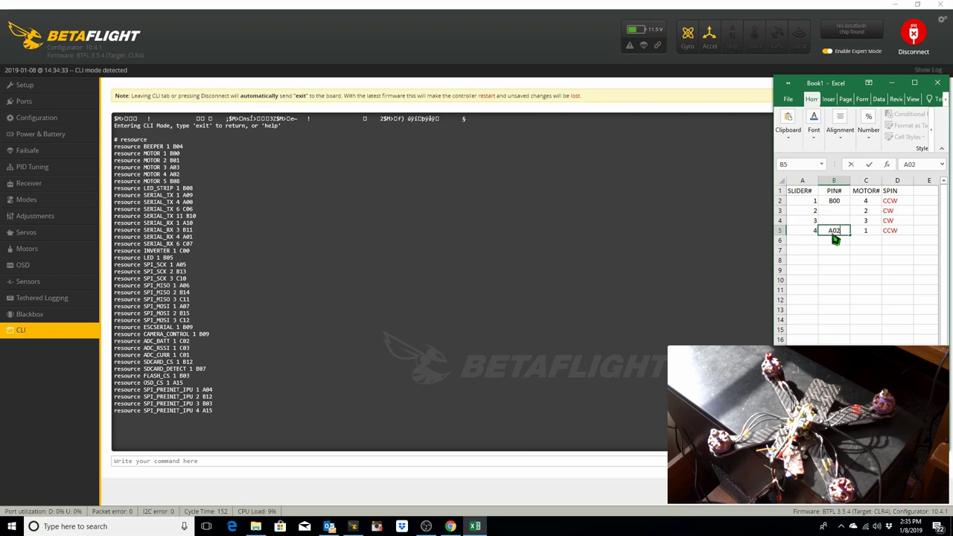
text(02)
click(855, 259)
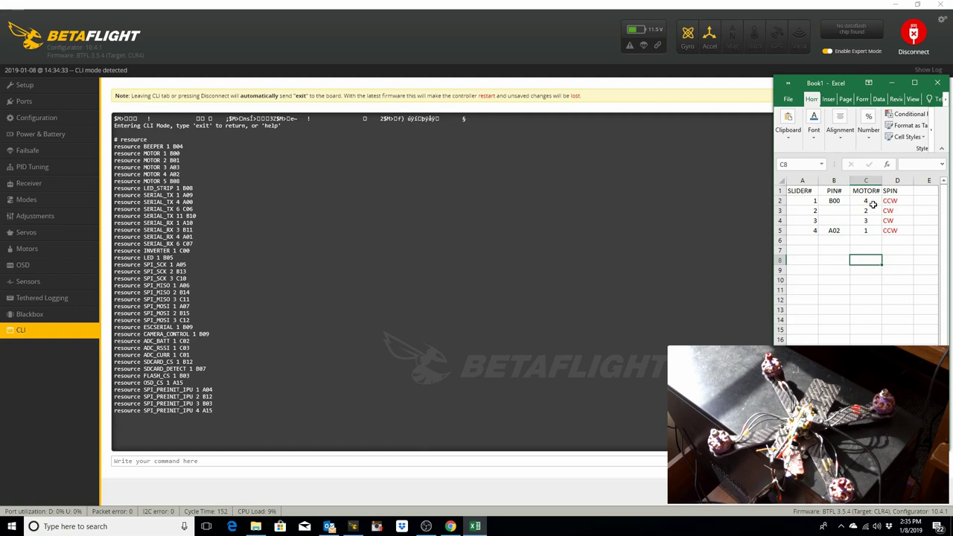
Step: Reassign MOTOR 4 to B00 and MOTOR 1 to A02 in the Betaflight CLI with resource commands, and save the changes
click(300, 466)
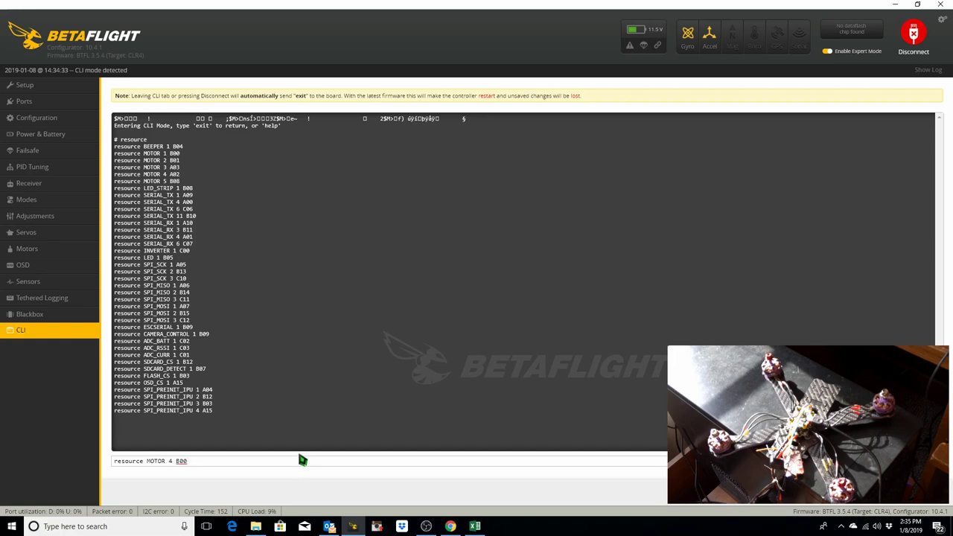
key(Return)
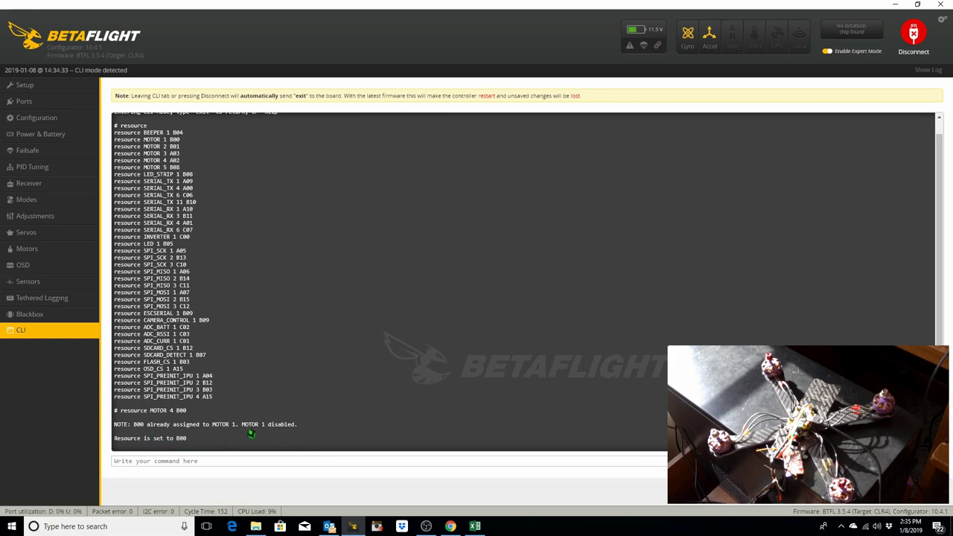
click(475, 526)
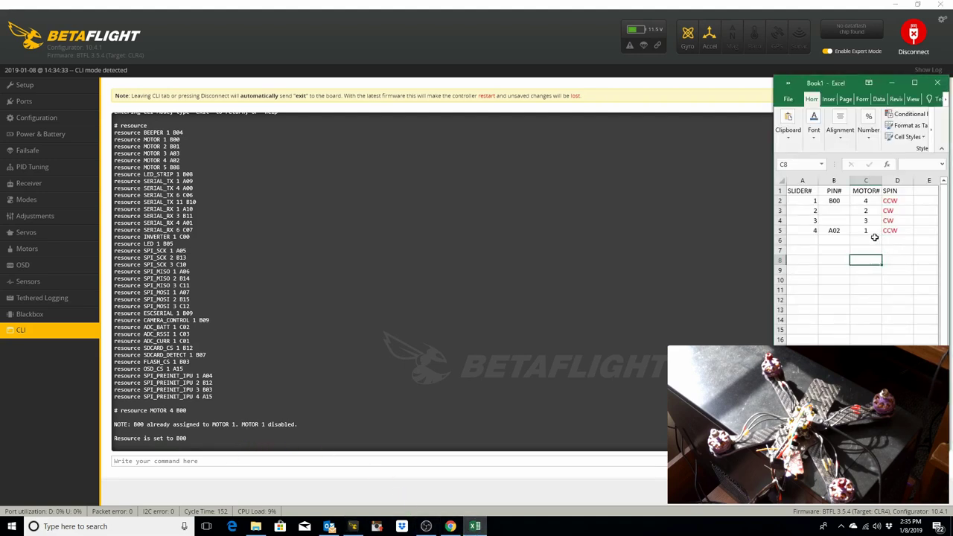
click(205, 463)
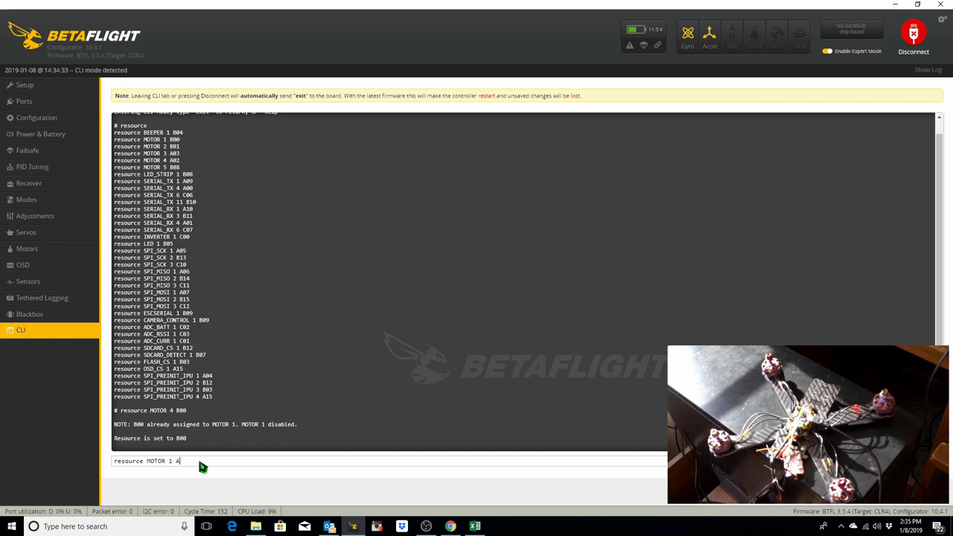
key(Return)
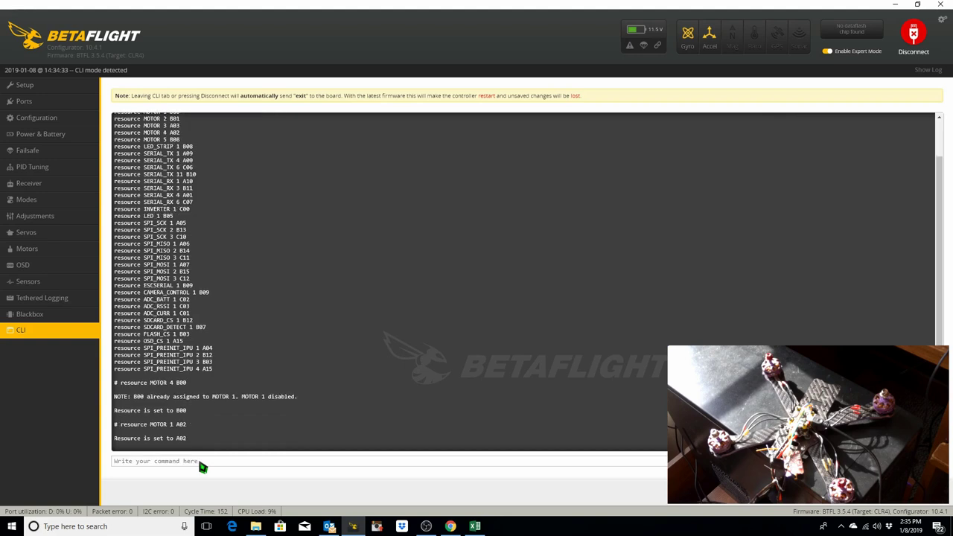
click(475, 526)
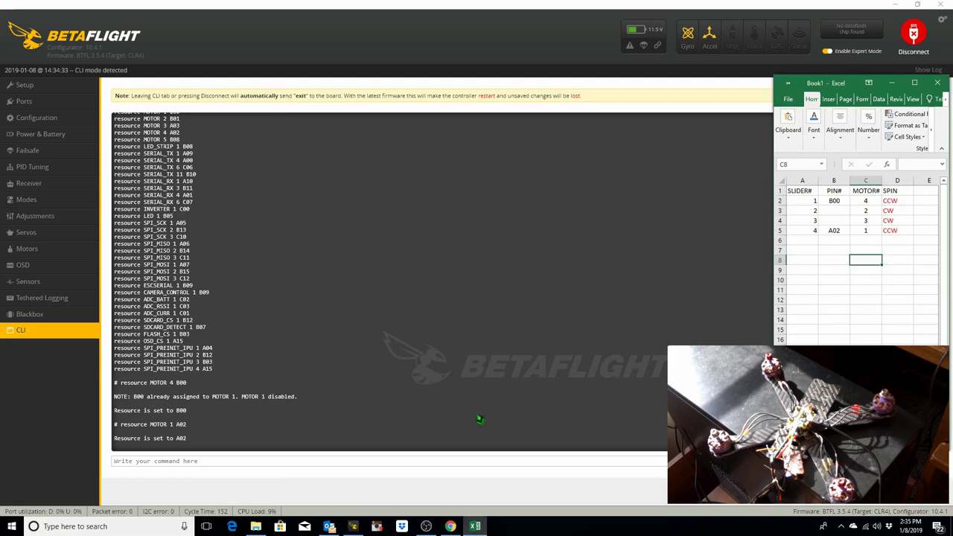
click(221, 462)
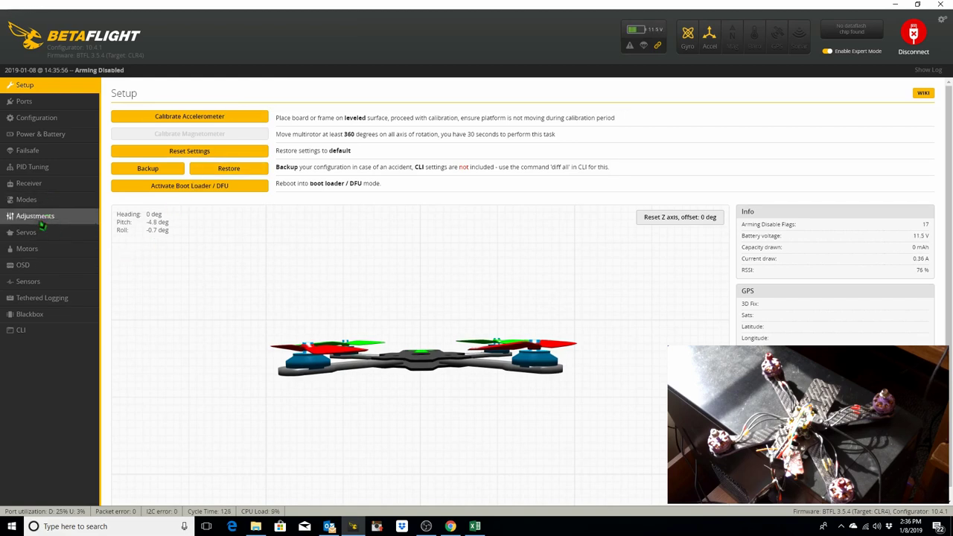
Step: Enable motor test mode in Betaflight and test the remapped motor order with sliders 1, 4, 2 and 3
click(33, 247)
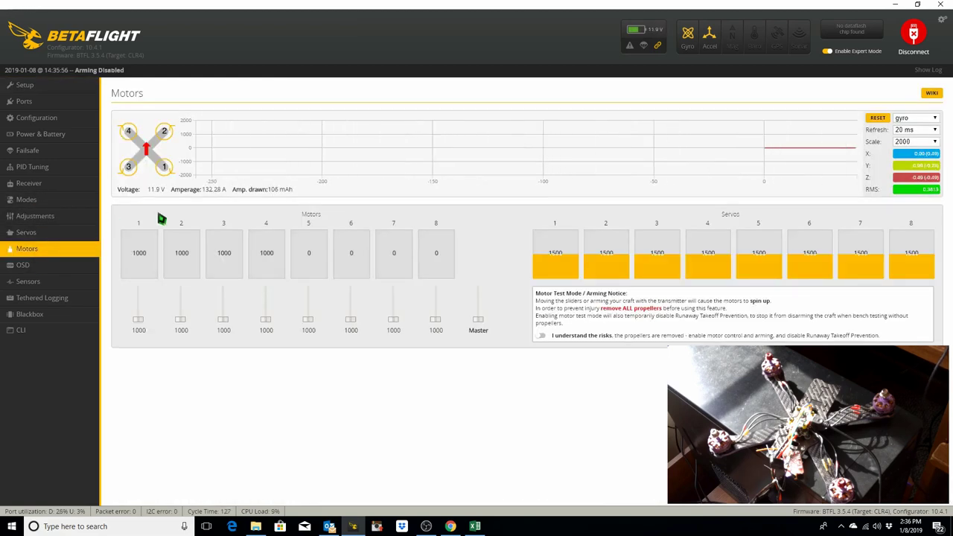
click(540, 337)
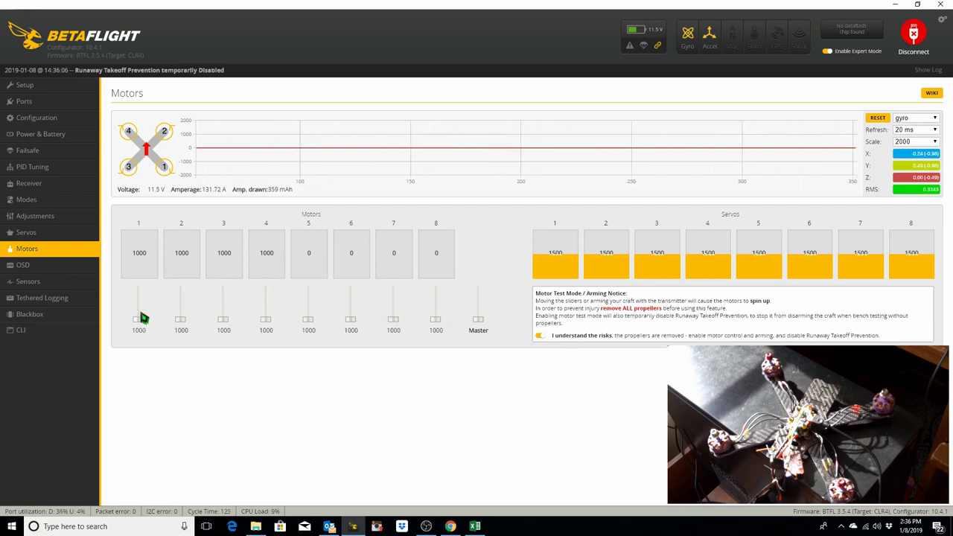
drag(143, 319, 142, 329)
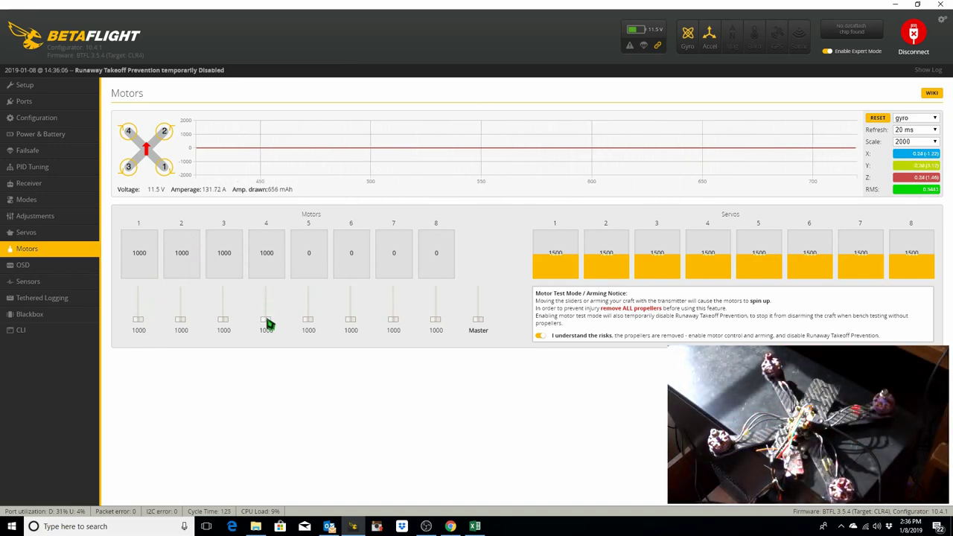
drag(267, 318, 268, 328)
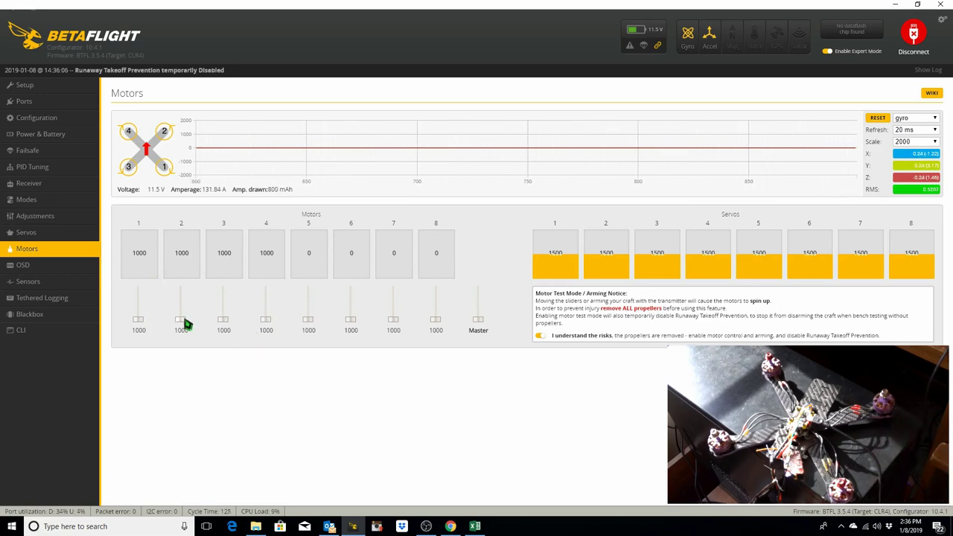
drag(187, 327, 221, 334)
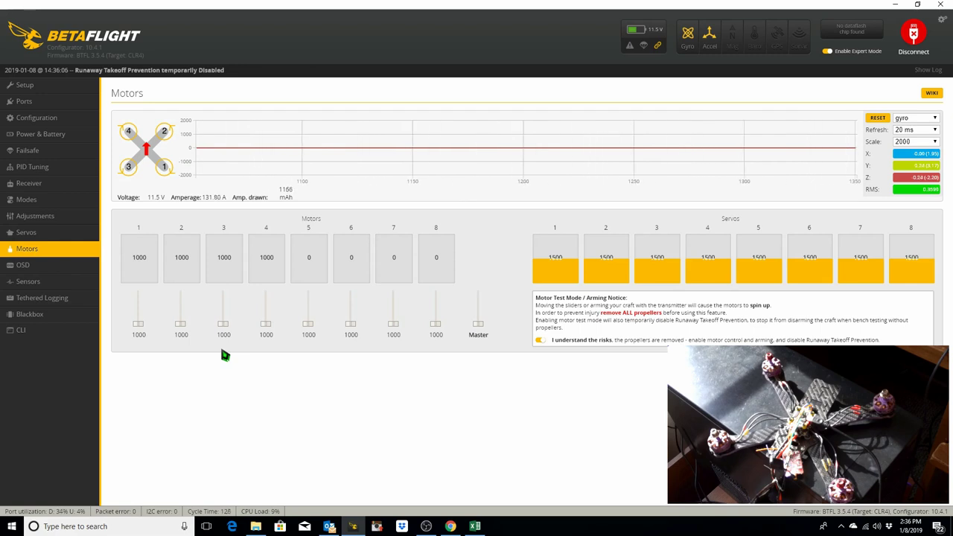
Step: Review the recorded spin direction of each motor, row by row, in the Excel table's SPIN column
click(474, 526)
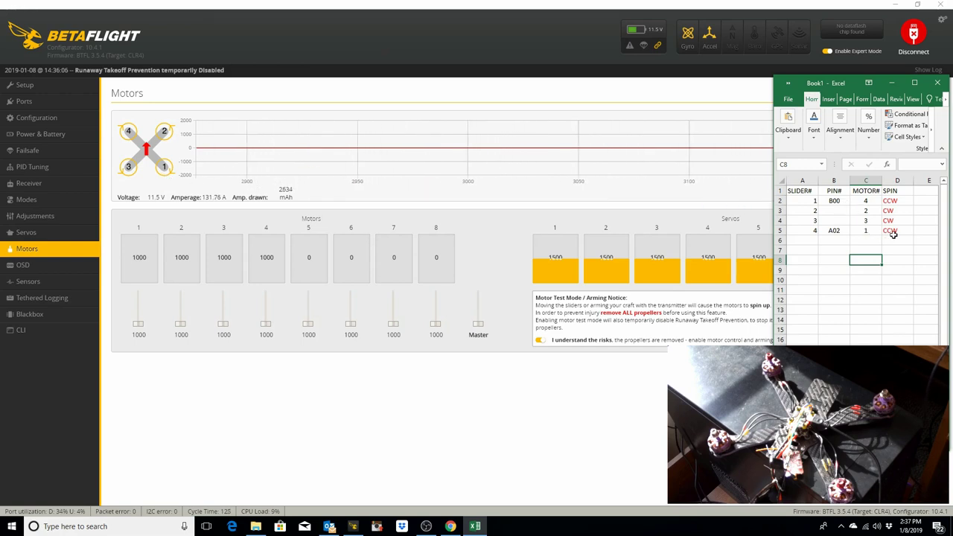
click(893, 201)
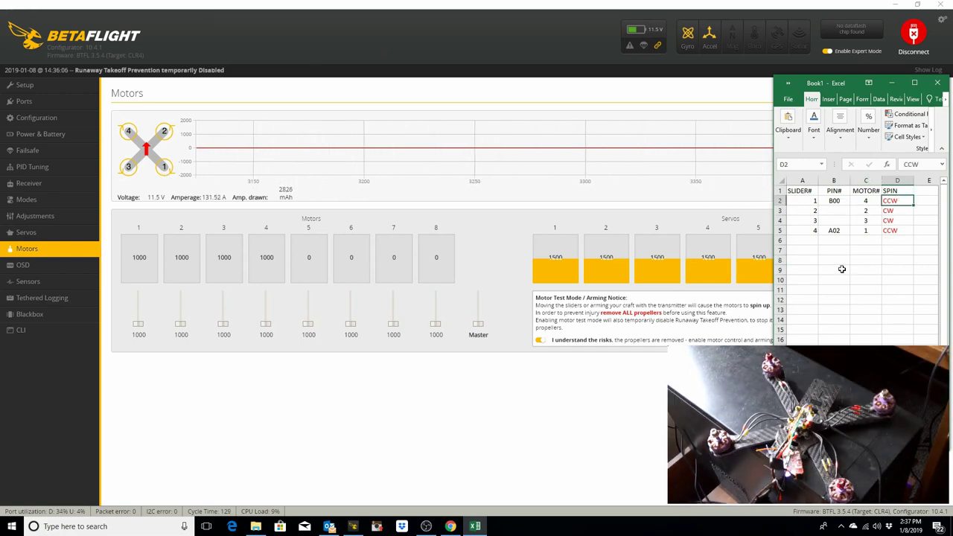
key(Down)
key(Down)
key(Down)
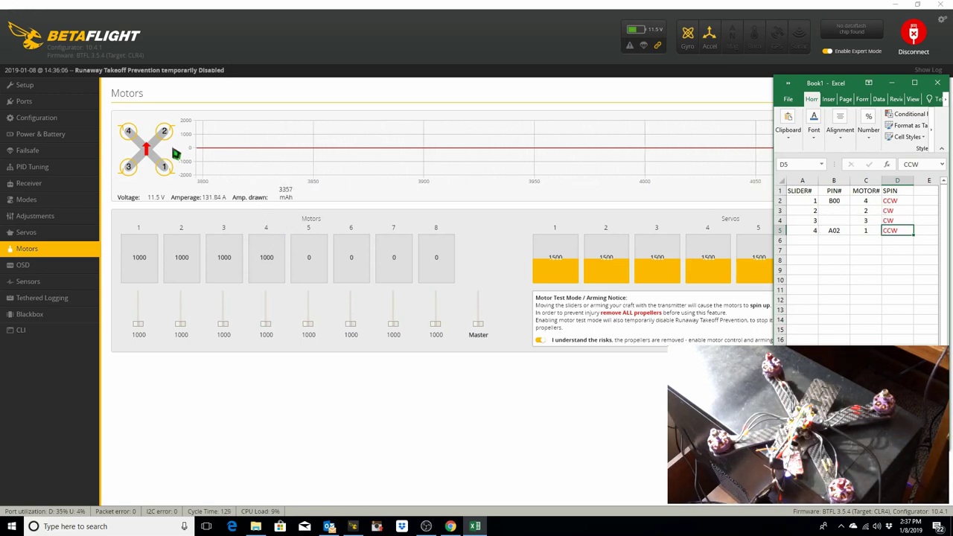
Step: Turn on reversed motor direction for the Quad X mixer in Configuration and compare the diagram with the Excel table's SPIN column
click(43, 119)
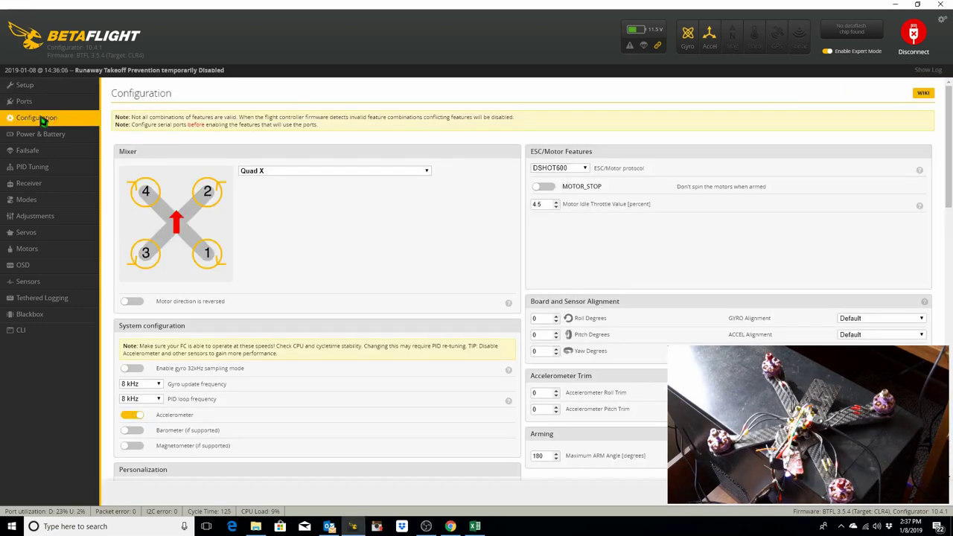
click(131, 302)
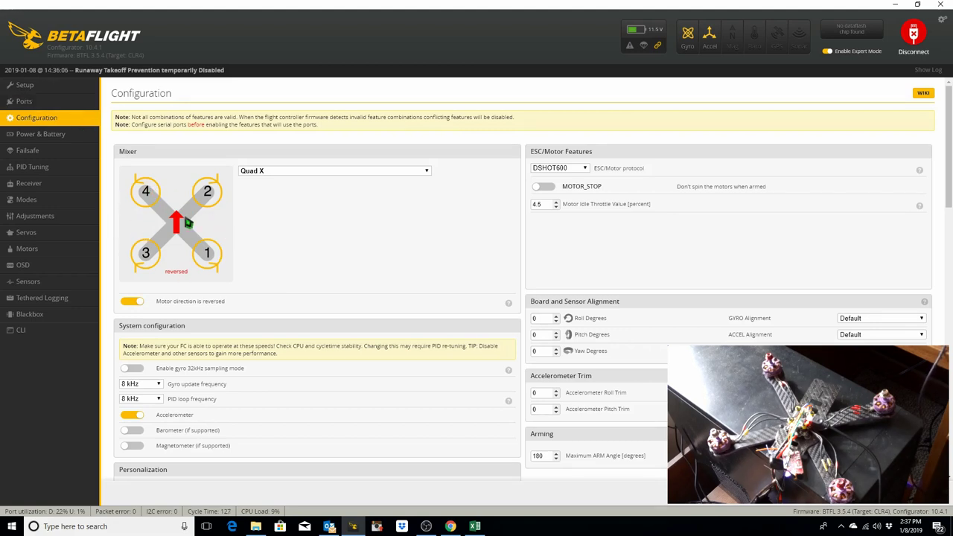
click(475, 527)
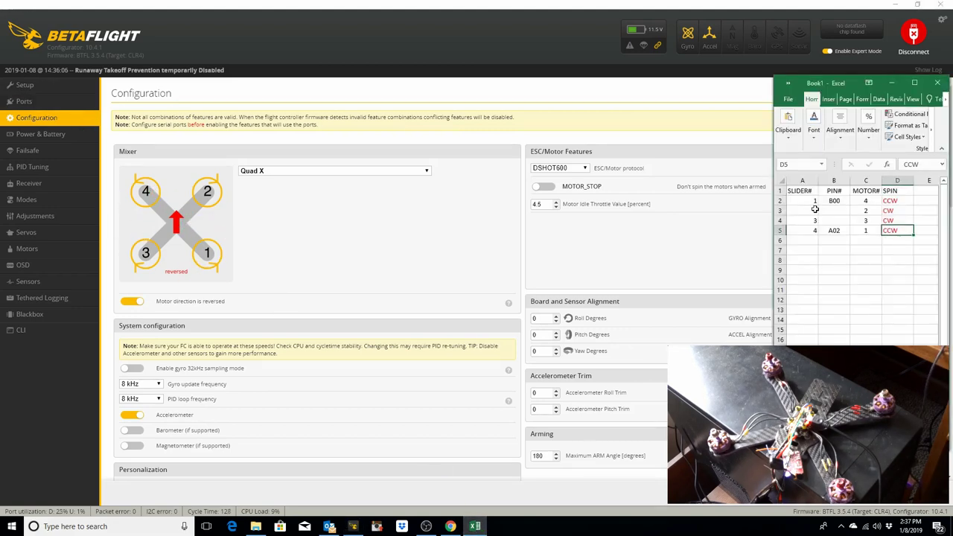
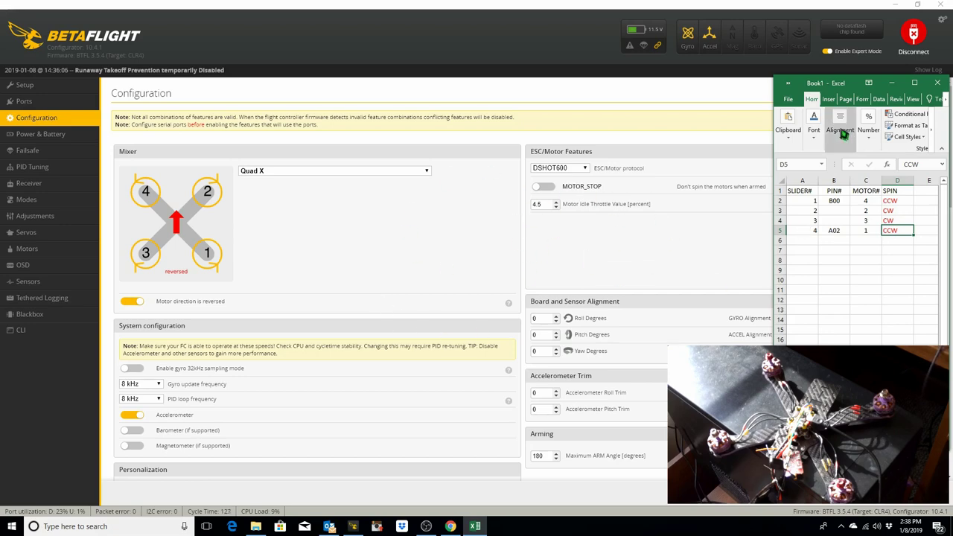
Step: Close the Excel workbook without saving it, and save the Betaflight configuration with a reboot
drag(799, 84, 276, 70)
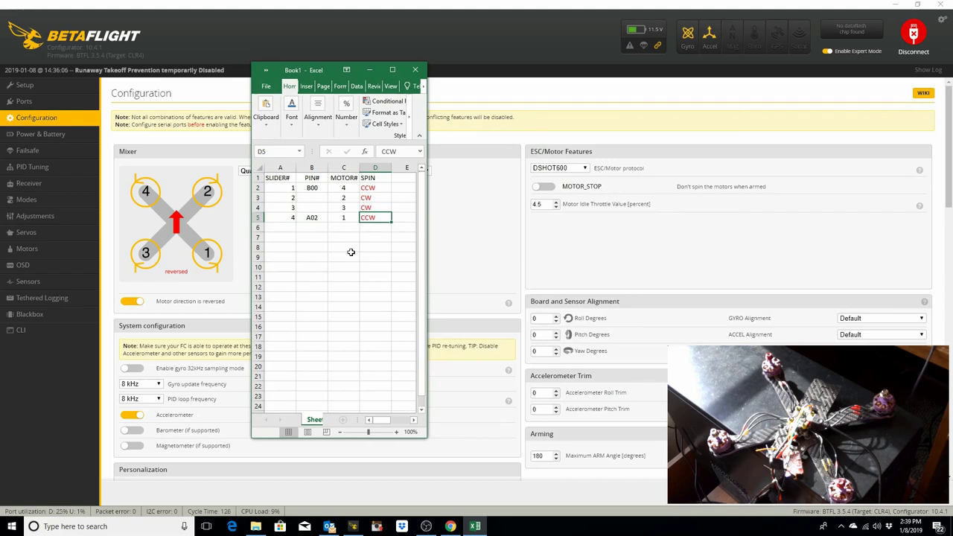
click(416, 70)
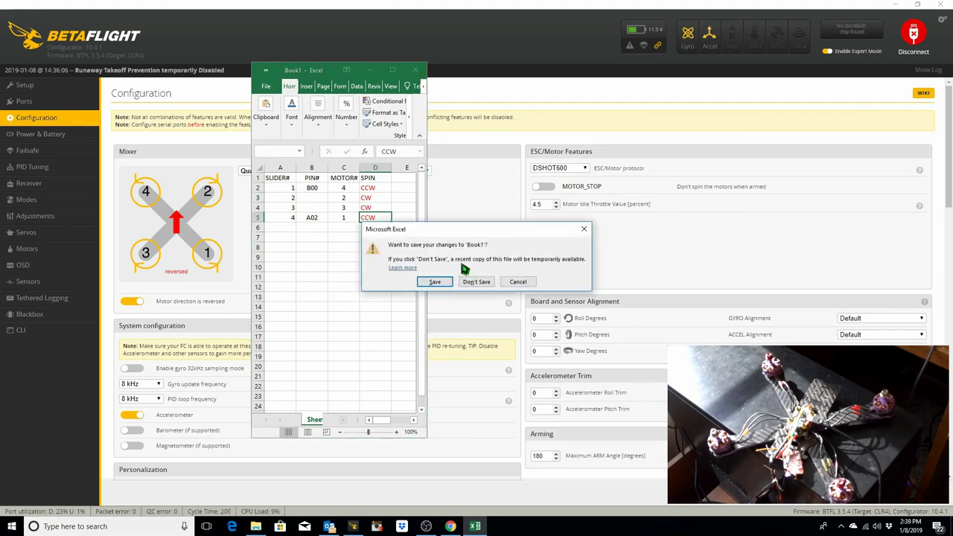
click(473, 283)
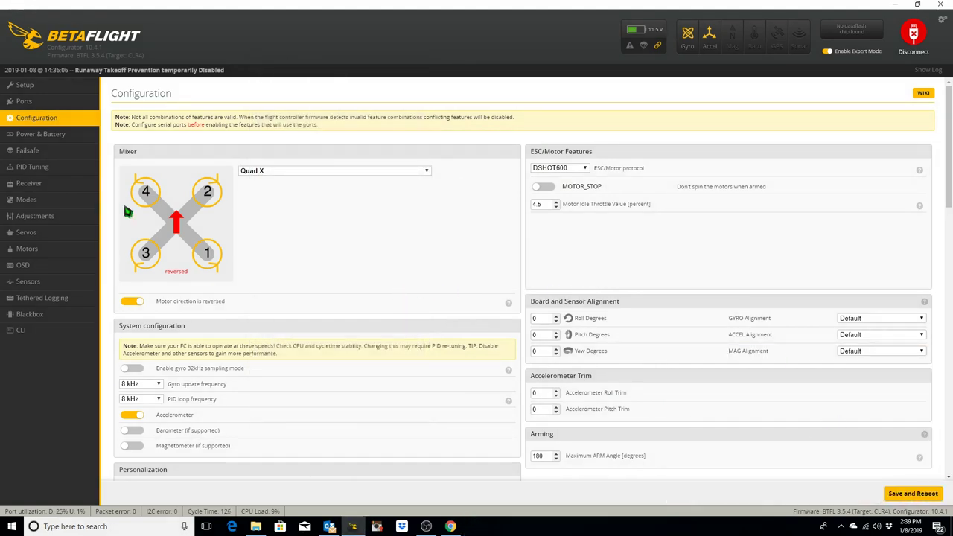
click(913, 493)
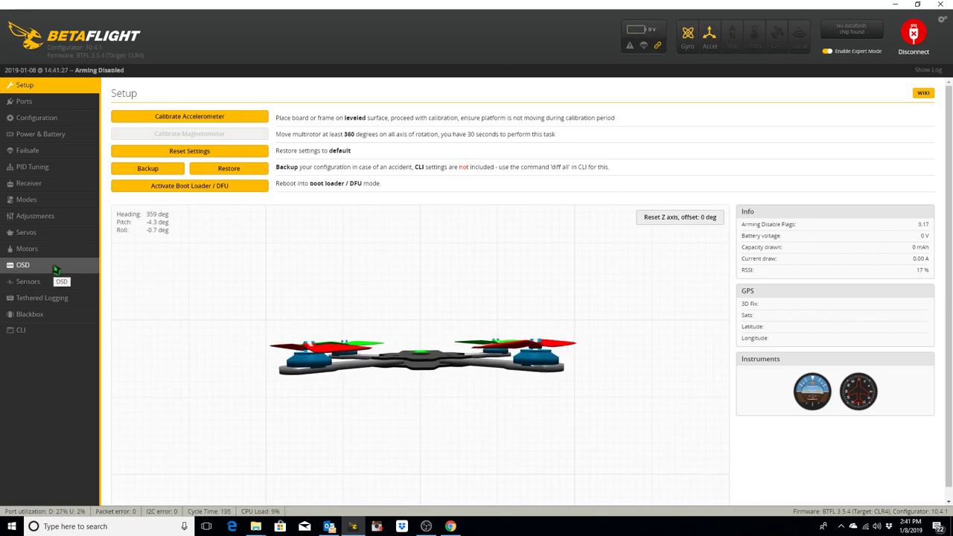
Step: Enable the Rssi Value element in the OSD, place it in the preview's upper-right corner, and hide the preview logo
click(56, 270)
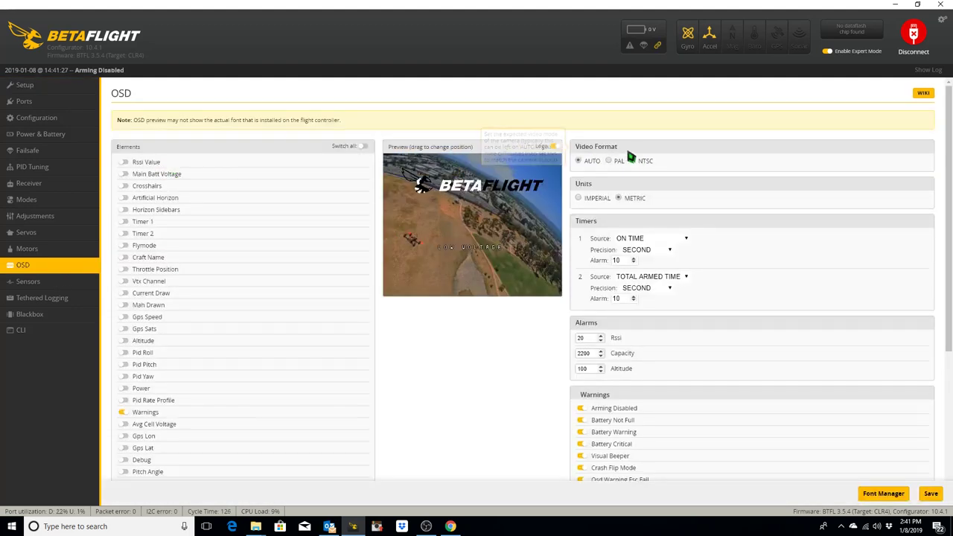
click(123, 163)
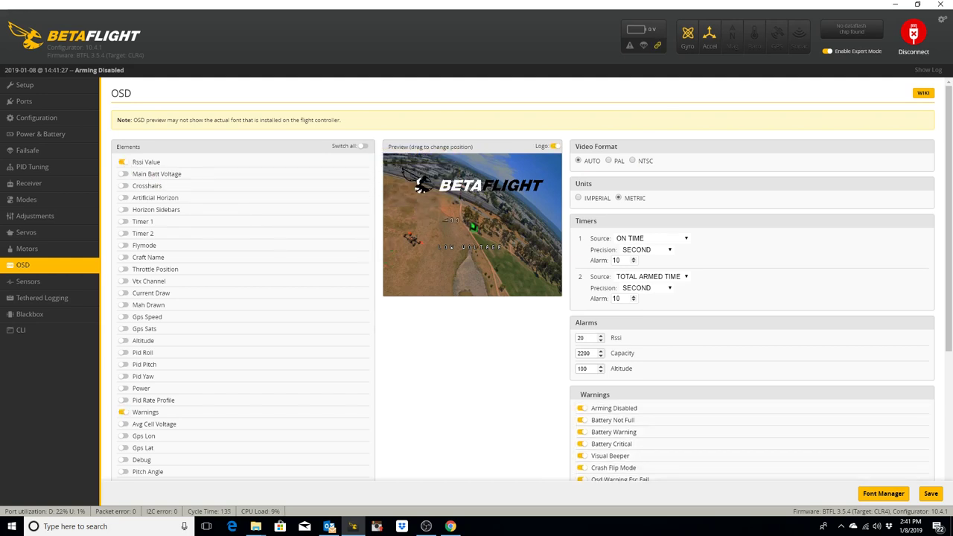
mouse_move(456, 226)
mouse_down()
mouse_move(538, 195)
mouse_move(543, 162)
mouse_up()
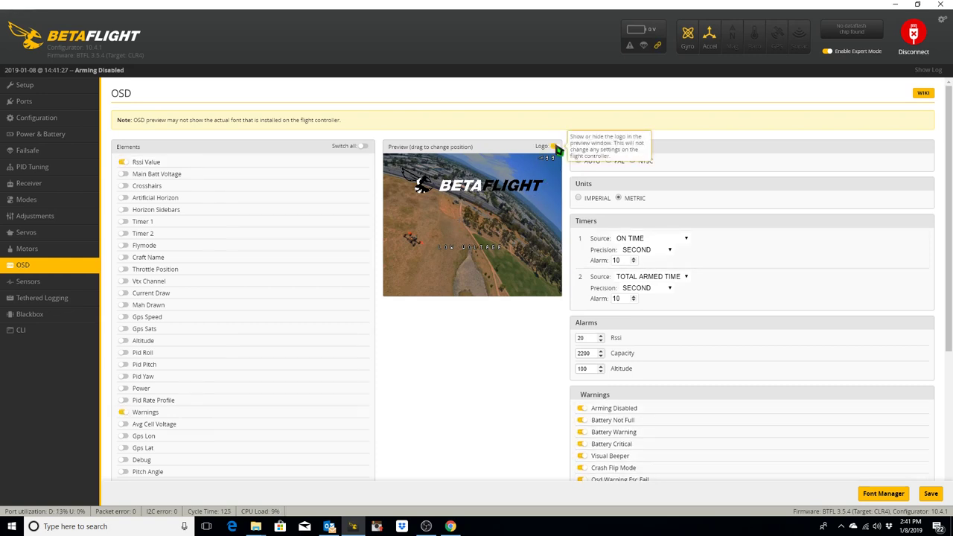
click(556, 147)
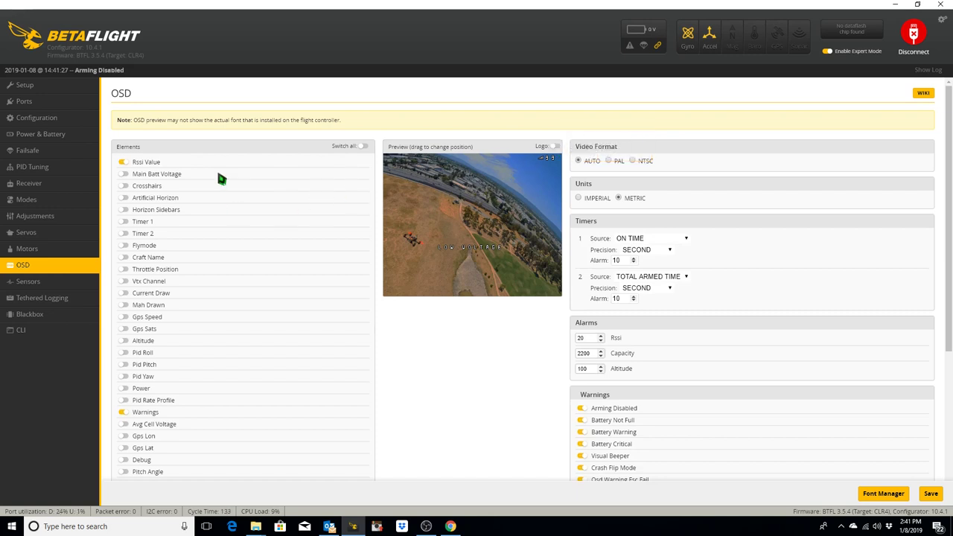
Step: Enable Main Batt Voltage in the OSD preview's lower-right corner and Timer 2 in its lower-left corner
click(122, 174)
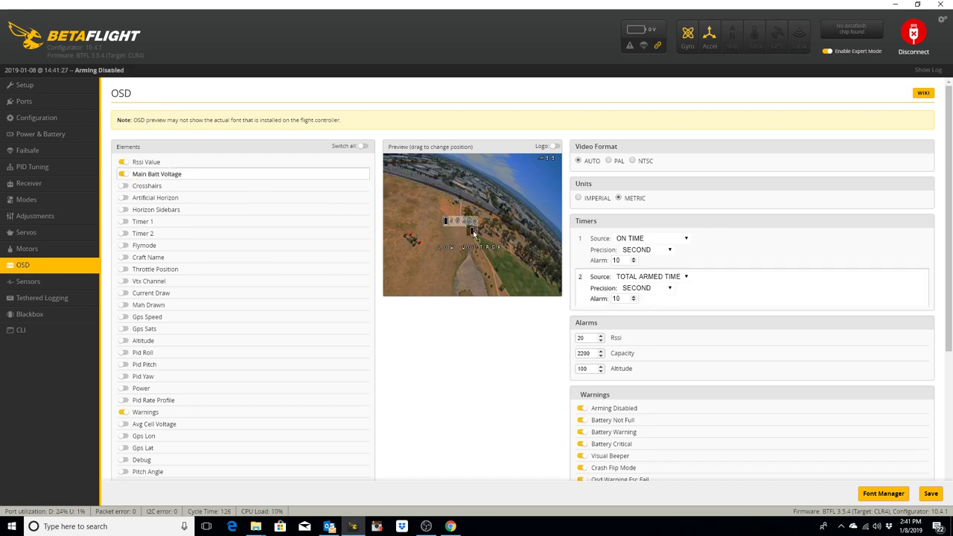
drag(472, 233, 531, 292)
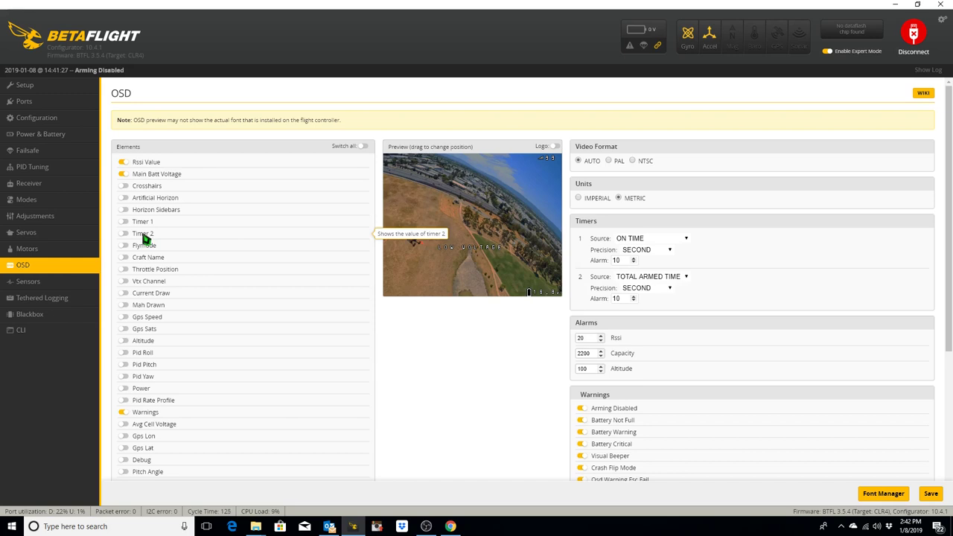
click(123, 233)
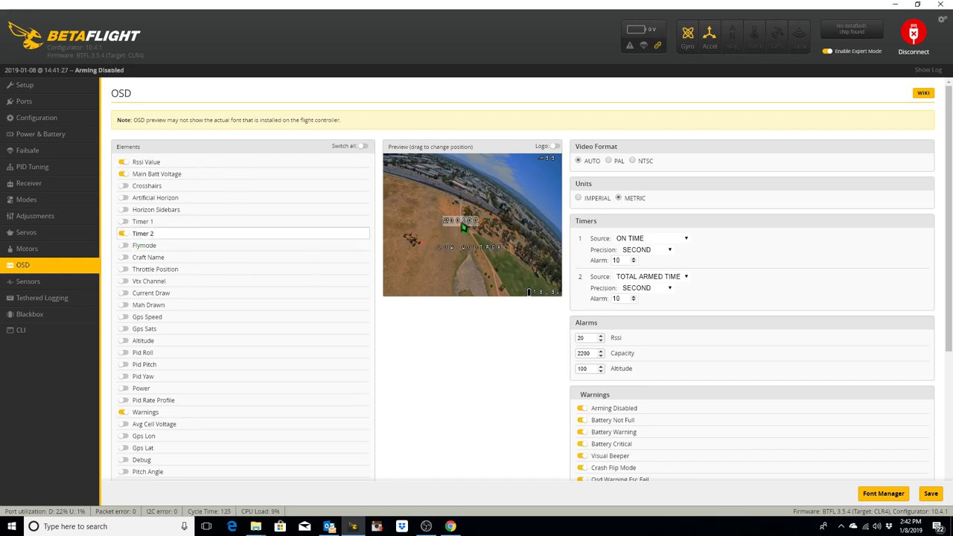
drag(450, 233, 392, 295)
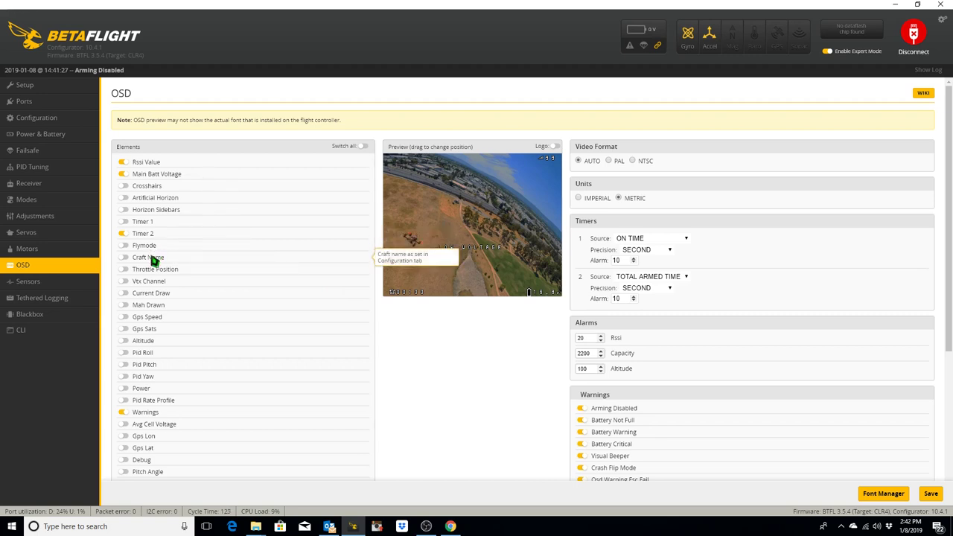
Step: Enable Craft Name at the top centre of the OSD preview and Vtx Channel in its upper-left corner
click(123, 257)
drag(482, 227, 438, 159)
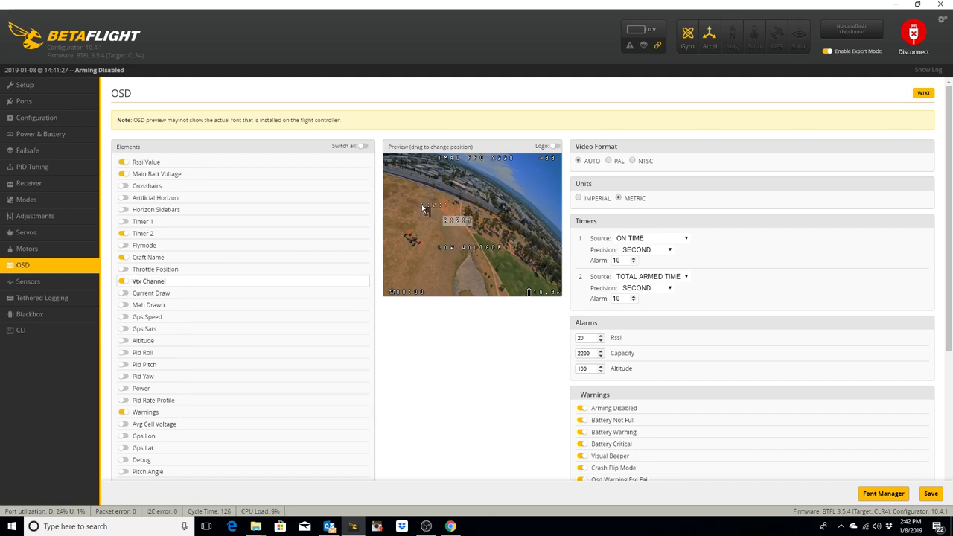
drag(403, 173, 395, 163)
Step: Enable Esc Temperature in the OSD, place it just below the RSSI value in the preview, and save the settings
scroll(196, 275, down, 3)
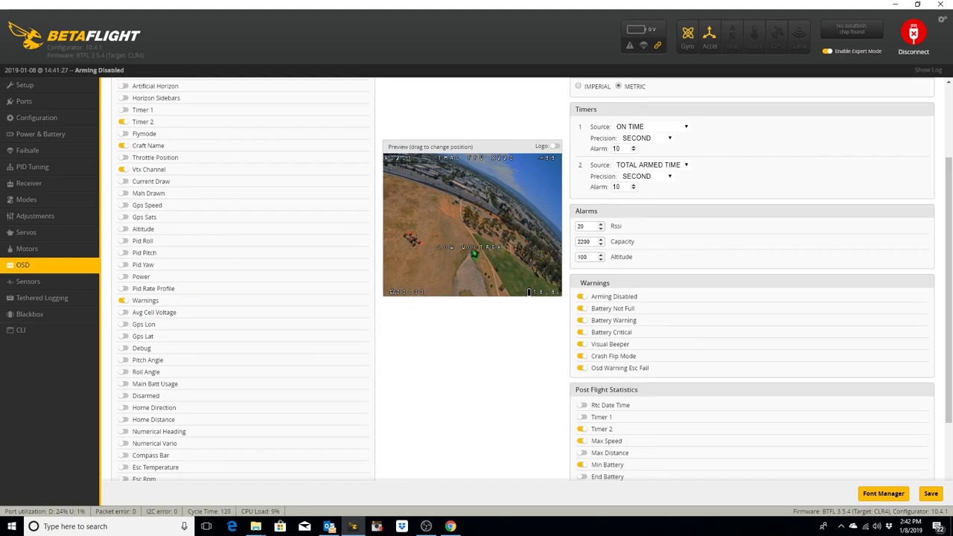
click(125, 304)
scroll(148, 309, down, 3)
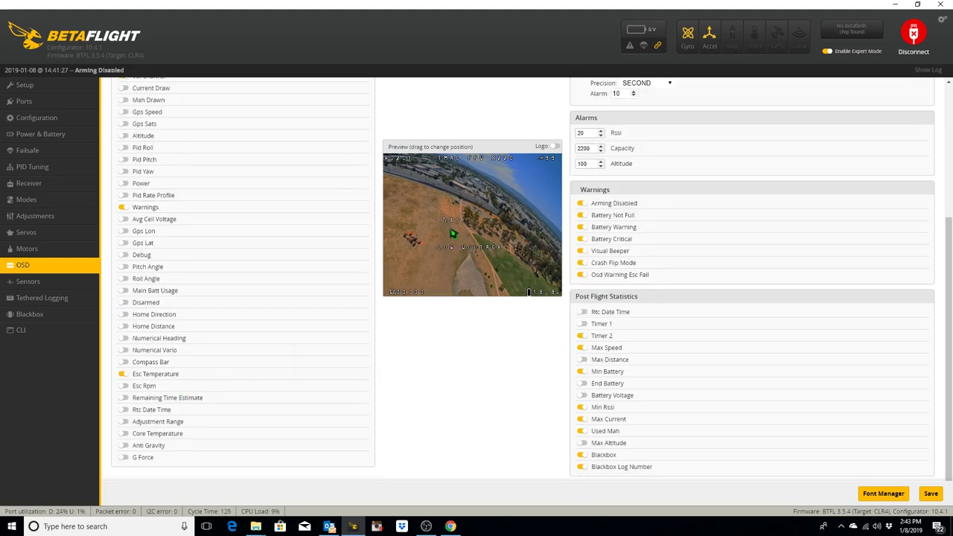
drag(456, 227, 544, 170)
click(931, 494)
Step: Set the OSD's Rssi alarm to 30 and save the OSD settings
click(30, 248)
click(30, 266)
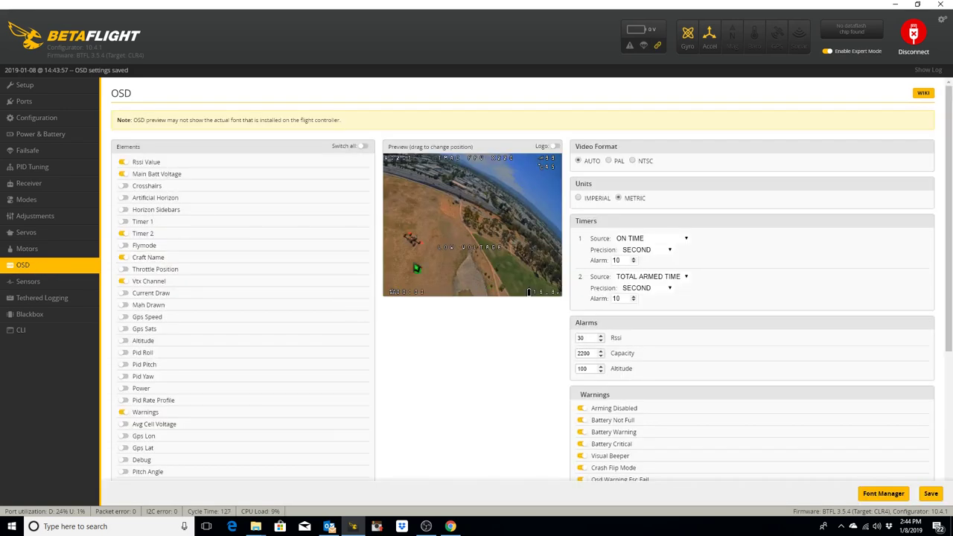
click(924, 492)
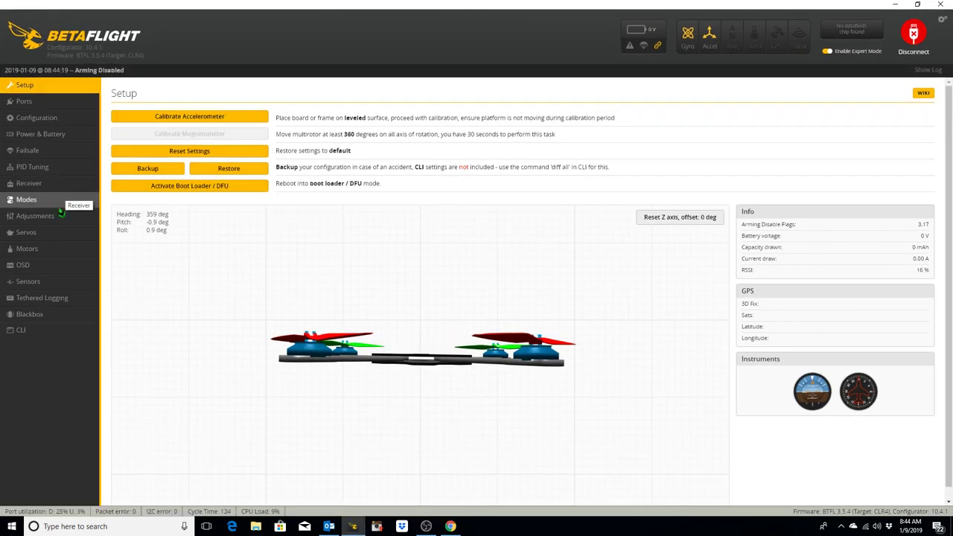
Step: Check the Beeper mode's AUX assignment, and set the Dshot beacon tone to 5 in Configuration
click(43, 202)
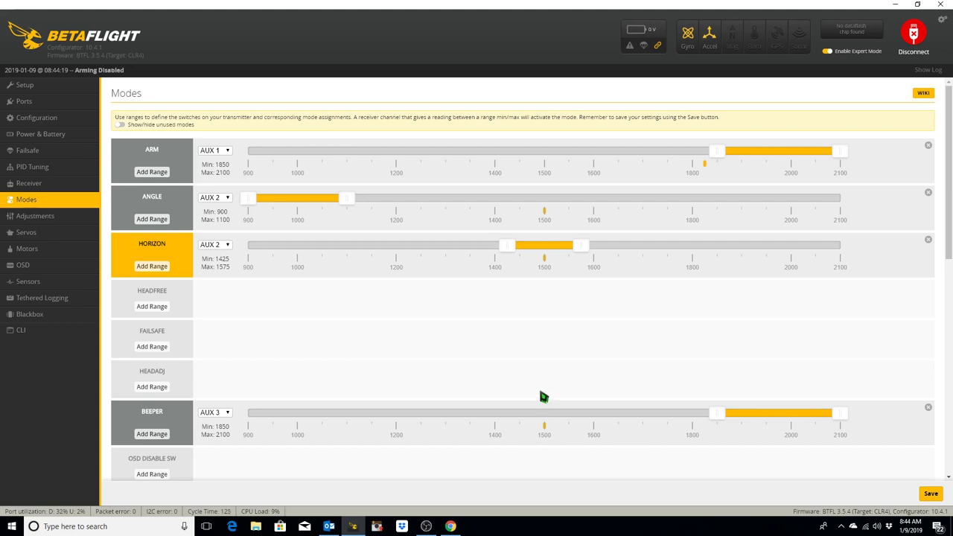
click(56, 121)
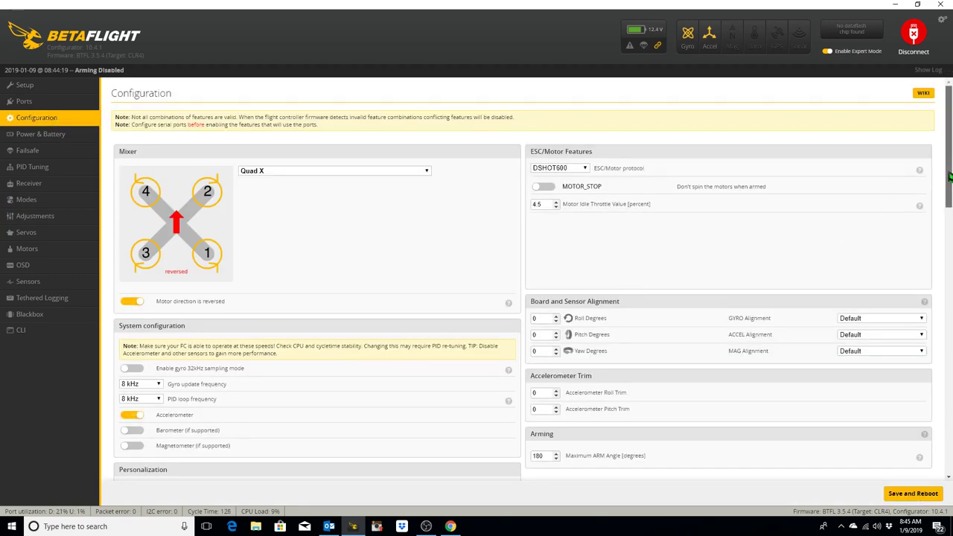
drag(949, 189, 943, 319)
scroll(206, 174, down, 4)
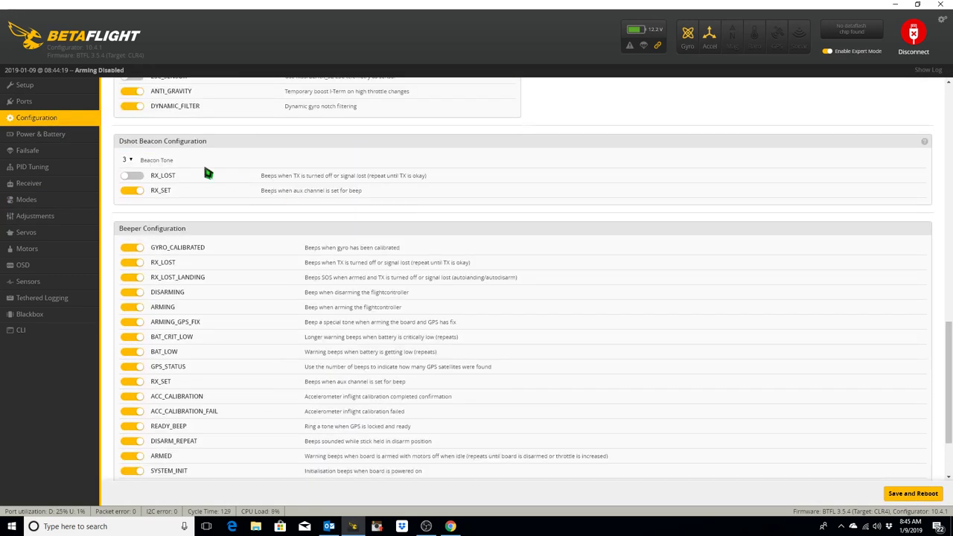
click(131, 161)
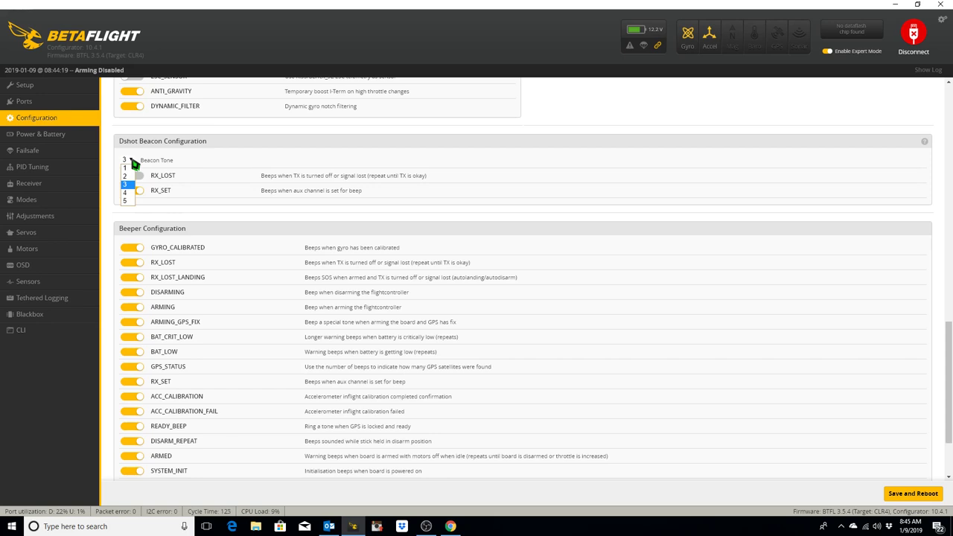
click(128, 202)
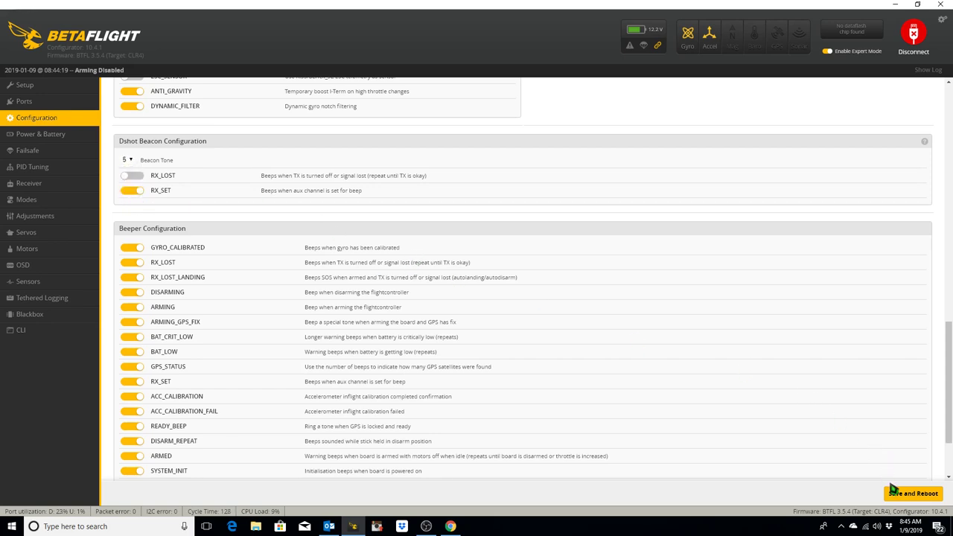
Step: Switch the Dshot beacon tone to 3 and then to 1, and save the configuration with a reboot
click(127, 161)
click(128, 183)
click(129, 159)
click(127, 169)
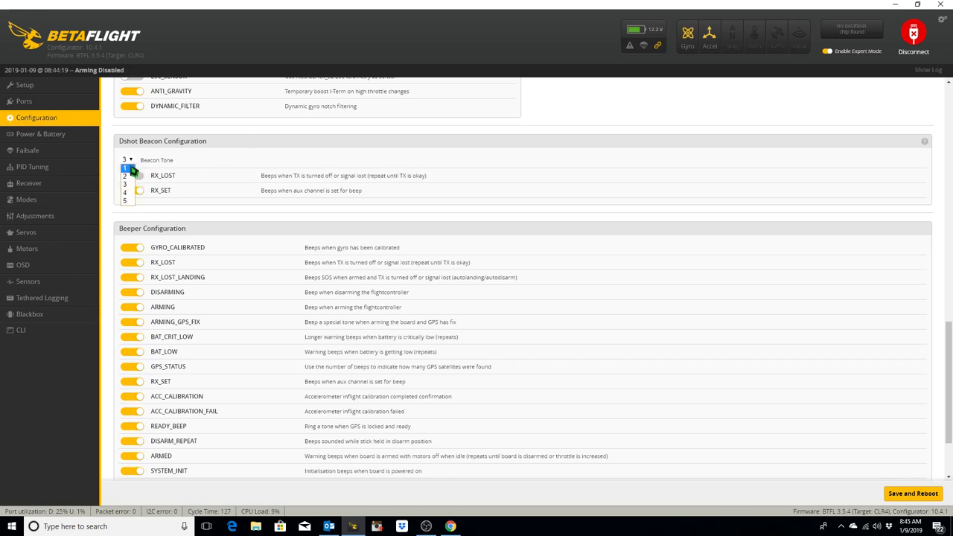
click(909, 495)
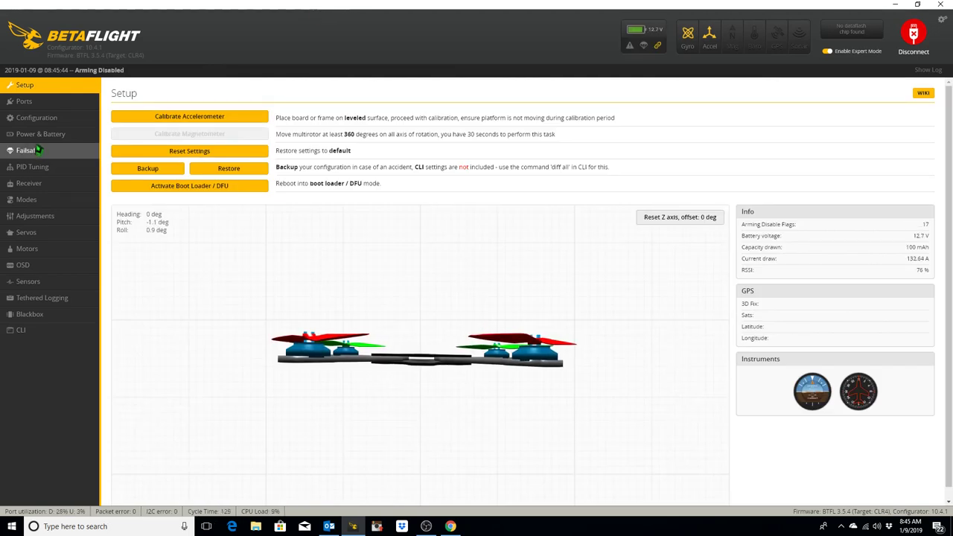
Step: Reopen the Dshot beacon settings in Configuration and set the beacon tone to 5
click(36, 118)
scroll(376, 276, down, 2)
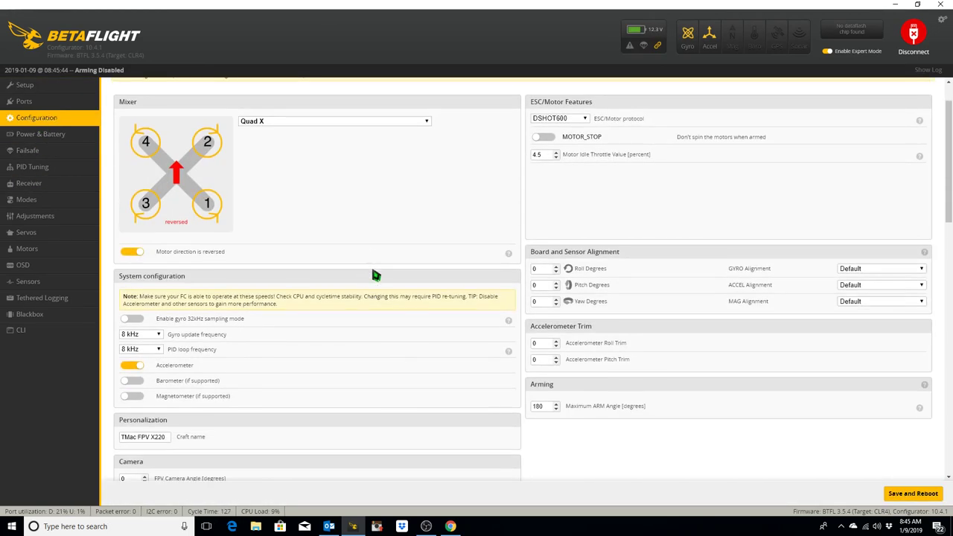
drag(949, 216, 941, 402)
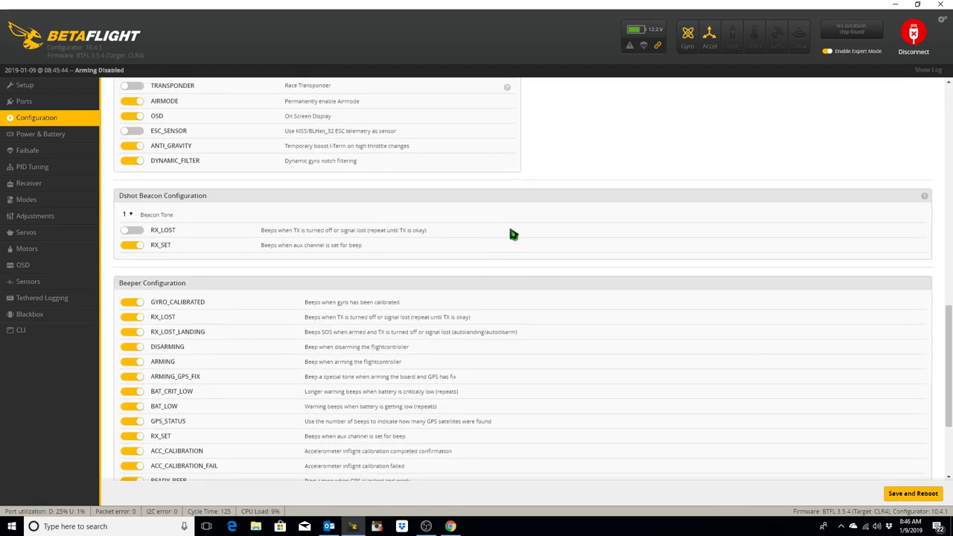
click(132, 216)
click(135, 258)
Step: Set the Dshot beacon tone to 3, enable its RX_LOST beep, and save the configuration with a reboot
scroll(135, 258, down, 1)
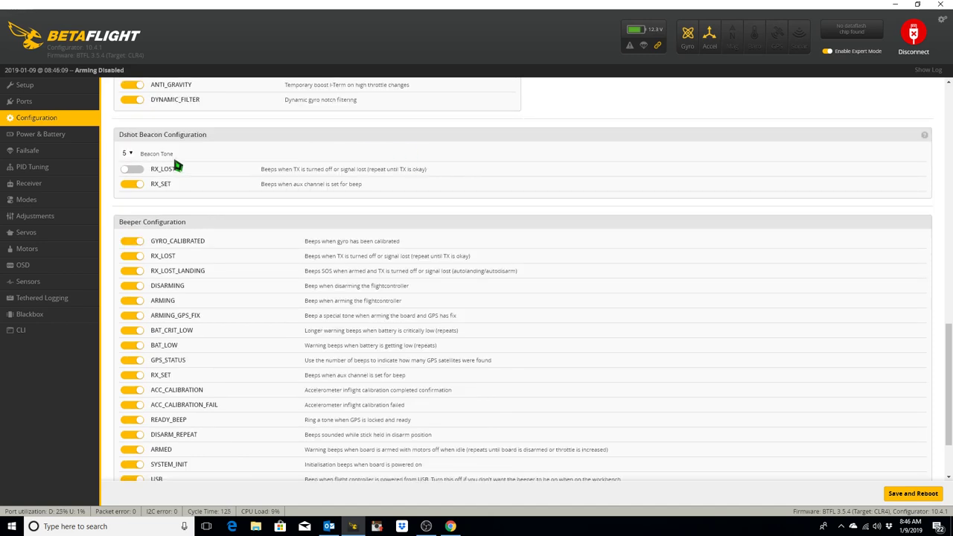
click(132, 155)
click(127, 177)
click(132, 169)
click(912, 493)
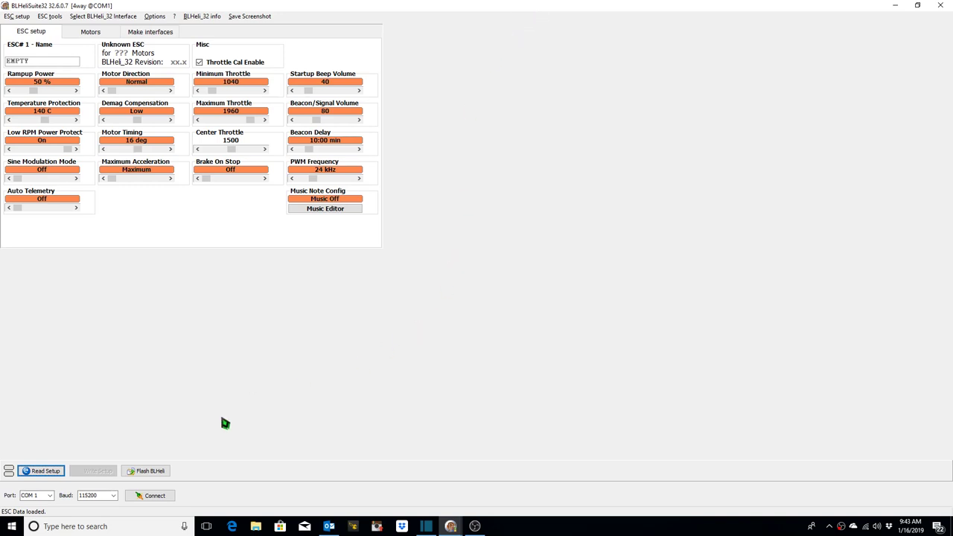
Step: Select the COM3 STMicroelectronics Virtual COM Port in BLHeliSuite32 and connect to the flight controller
click(54, 497)
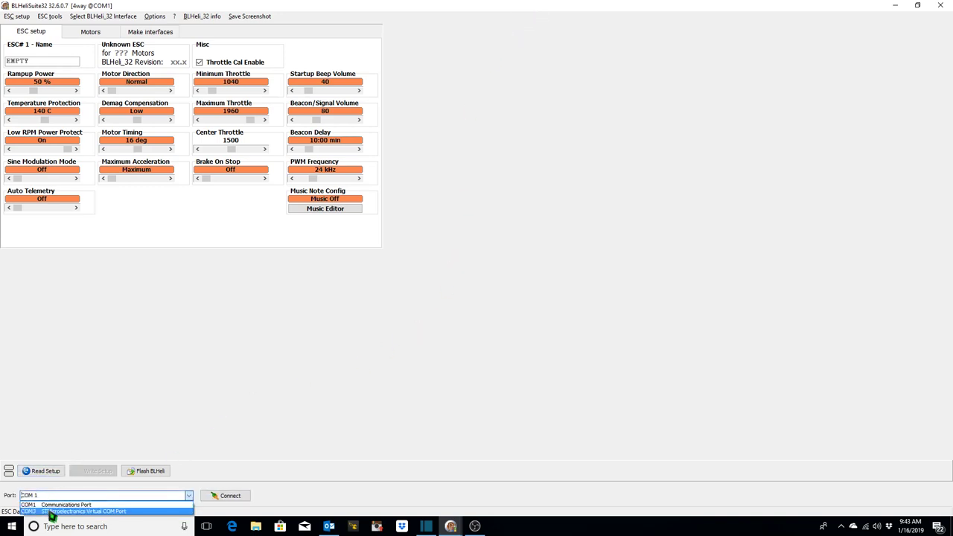
click(50, 511)
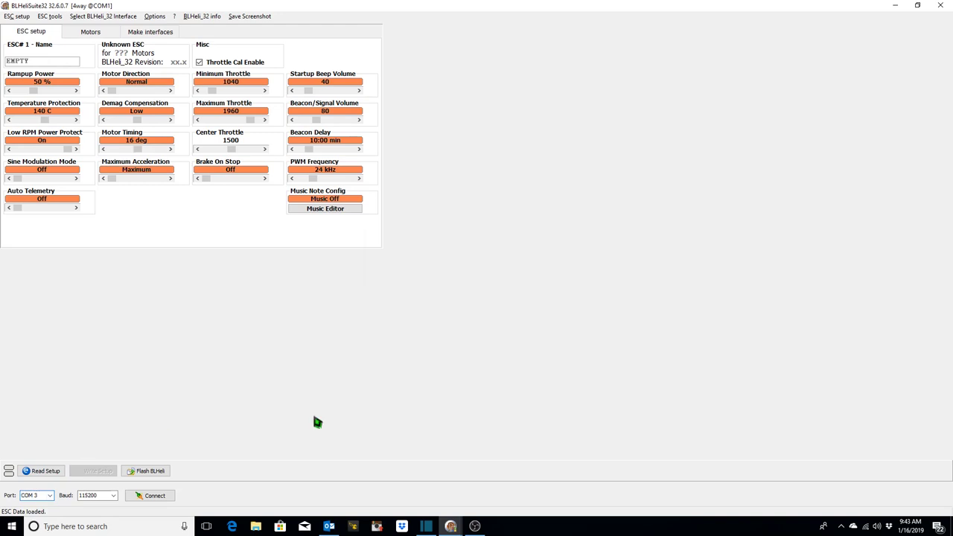
click(164, 499)
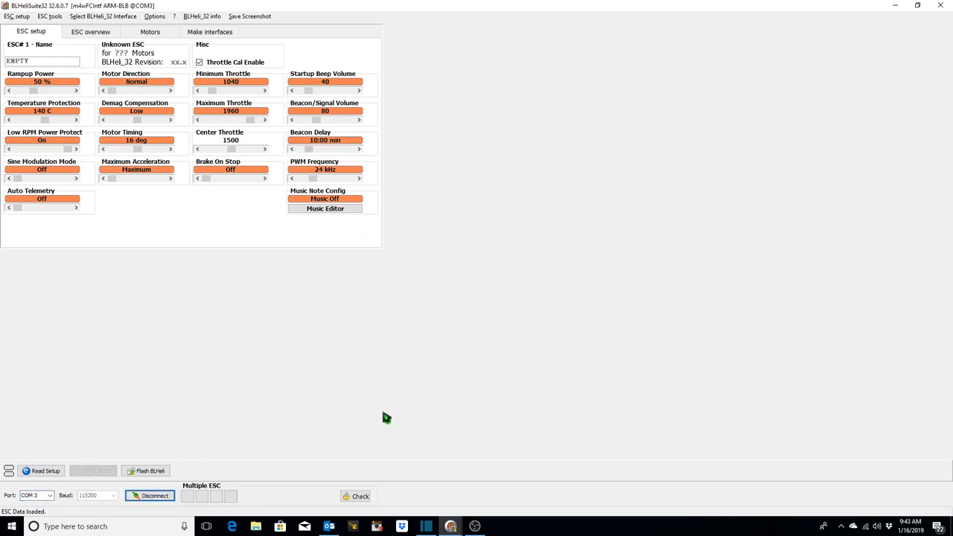
Step: Check all connected ESCs for a multiple-ESC configuration and accept the result to load their setup
click(360, 499)
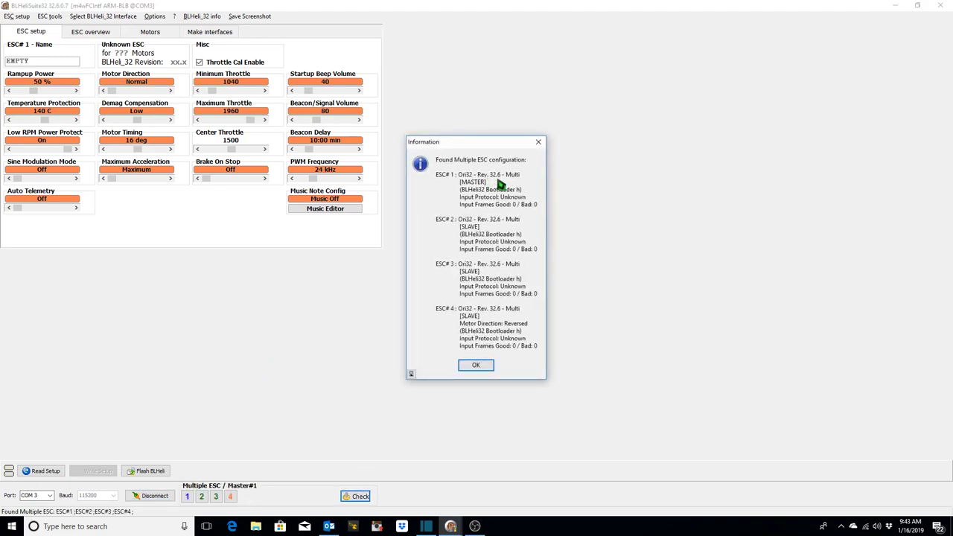
click(477, 366)
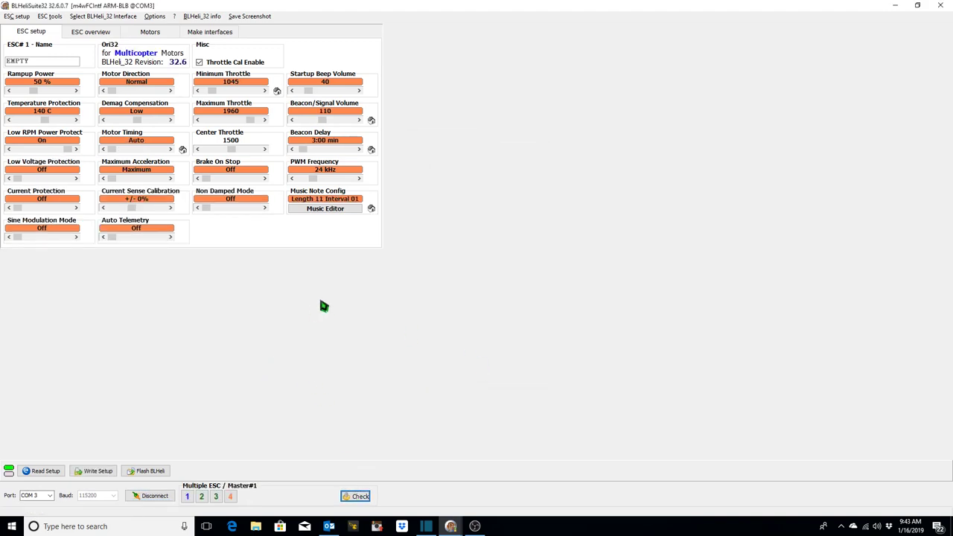
Step: View the BLHeli_32 firmware revisions available for ESC #1 in the flash assistant, and cancel without flashing
click(159, 472)
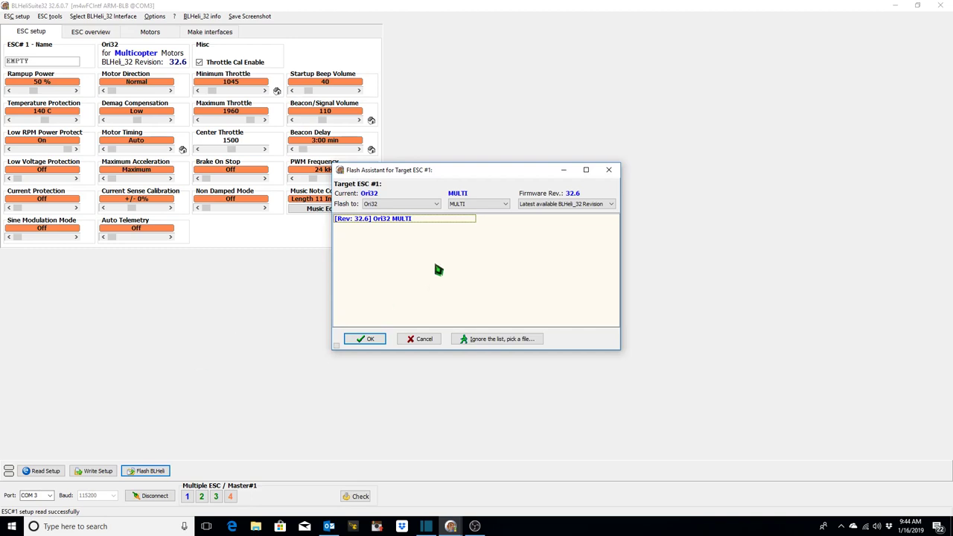
click(611, 206)
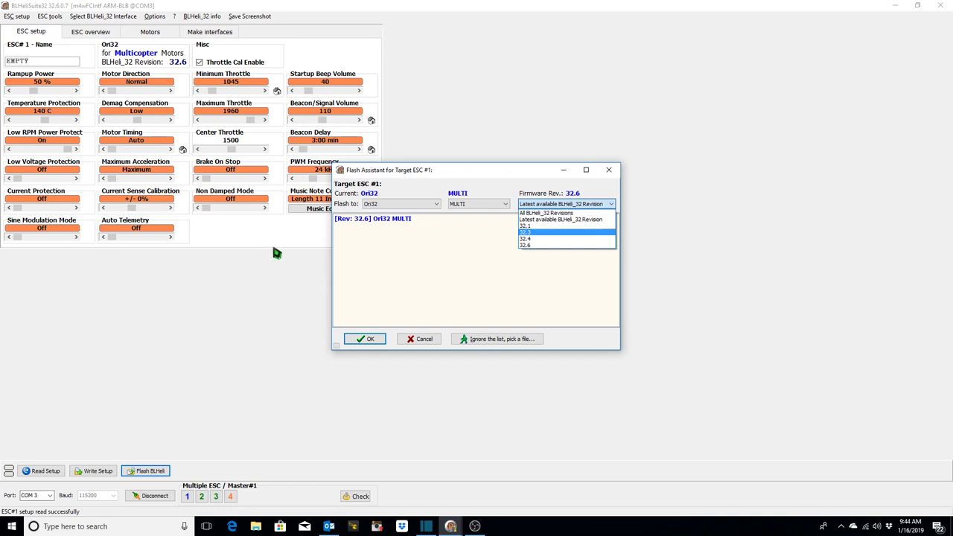
click(431, 343)
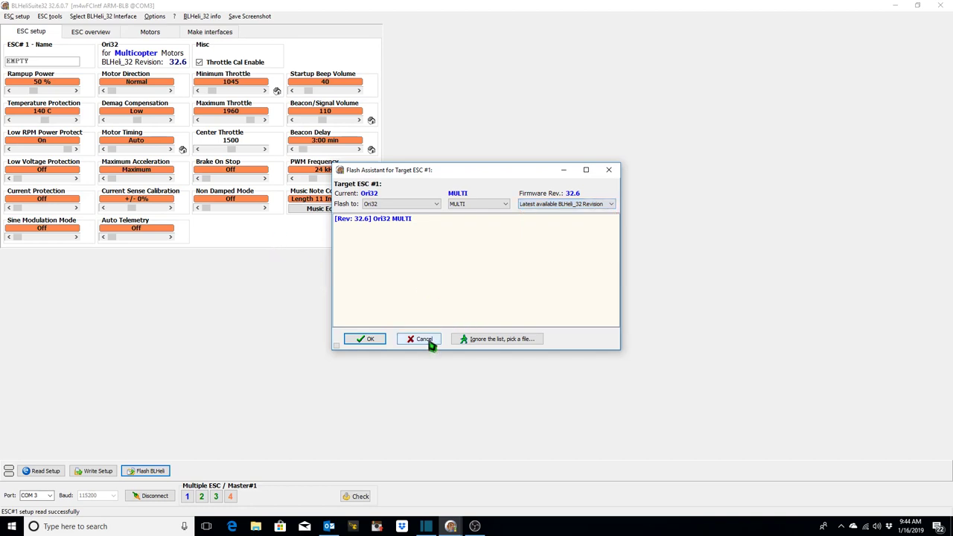
click(431, 343)
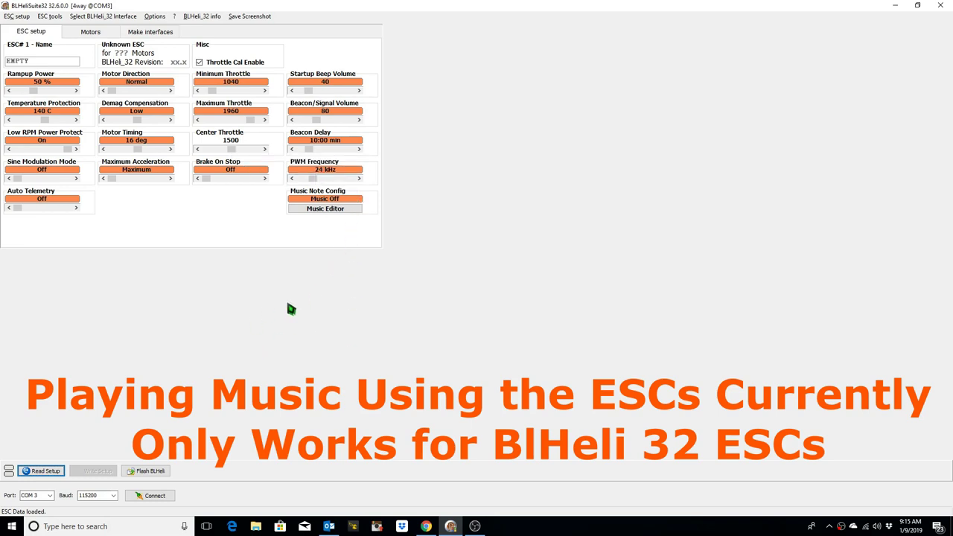
Step: Connect to the flight controller on COM 3 and read the setup of the ESCs
click(164, 497)
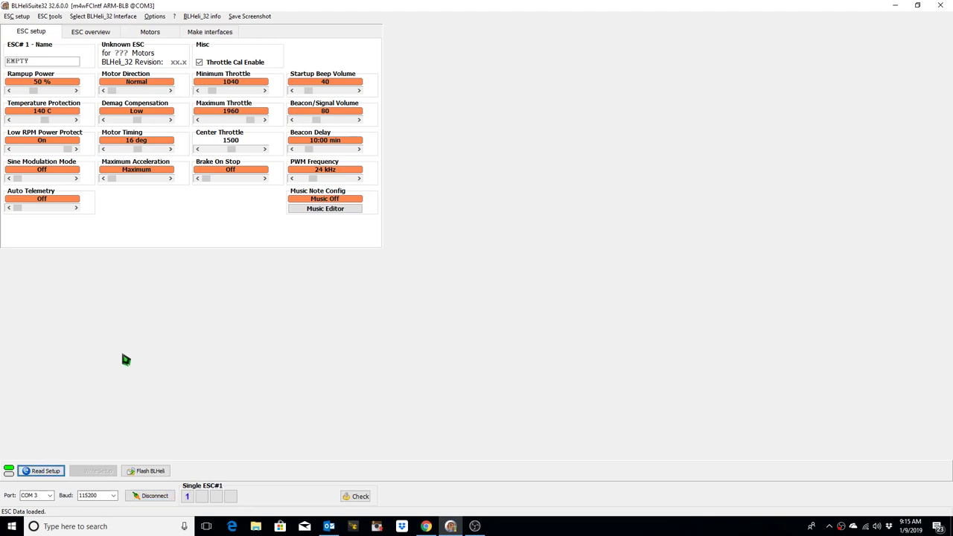
click(487, 368)
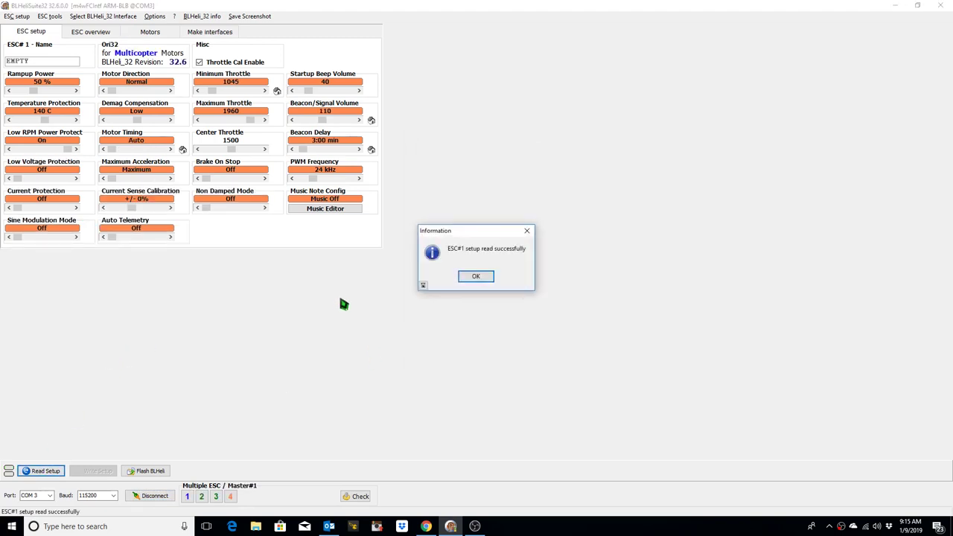
click(485, 277)
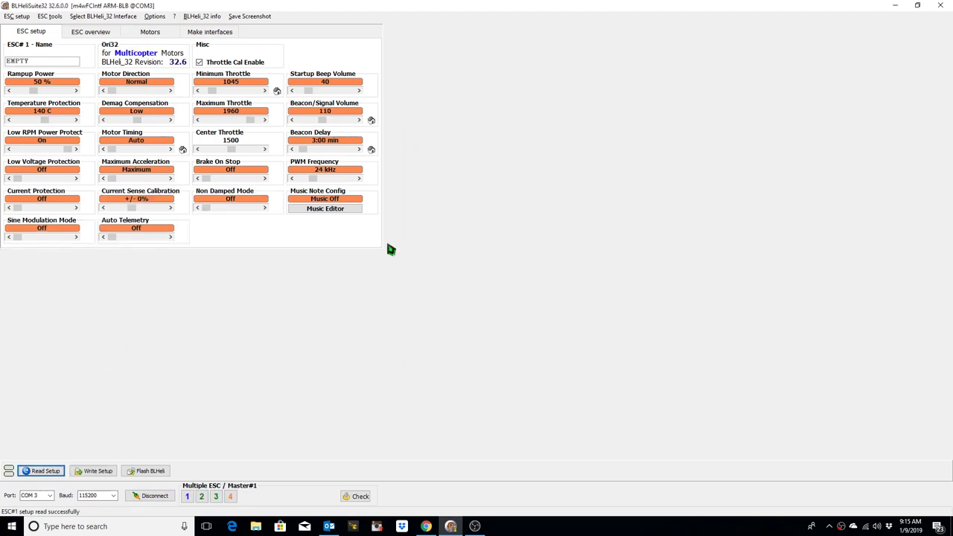
Step: Turn music on for ESC#1 in the Music Editor and look up the Iron Man note settings on the YouTube page in Chrome
click(356, 208)
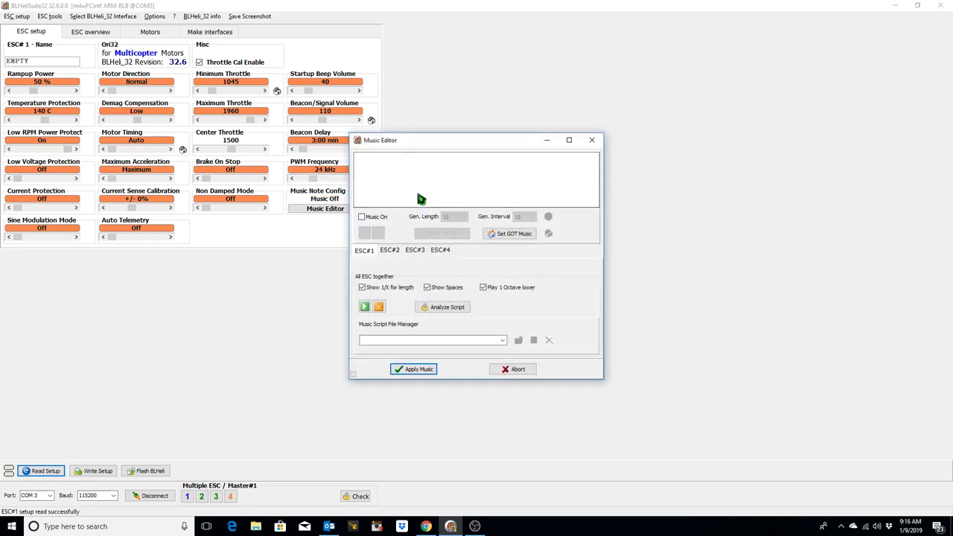
click(363, 218)
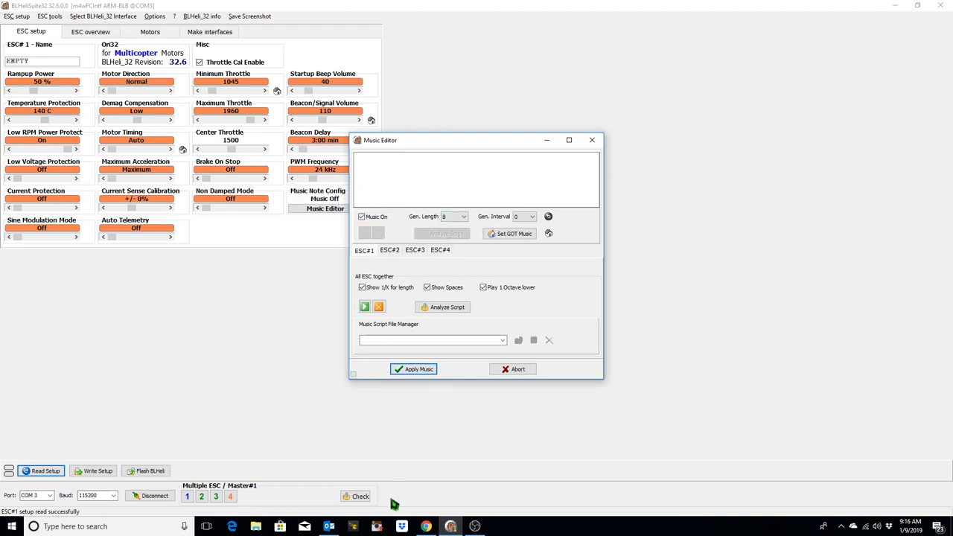
click(425, 526)
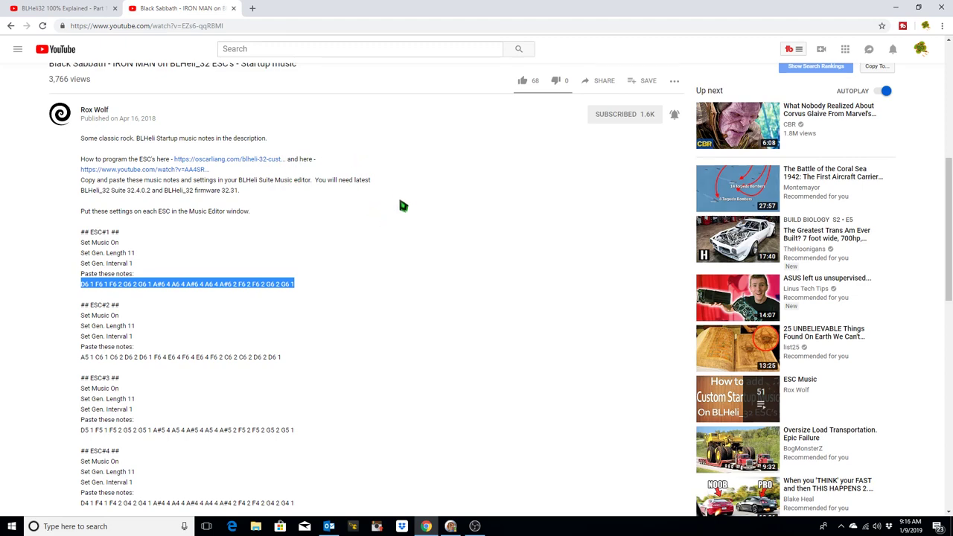
scroll(402, 206, down, 1)
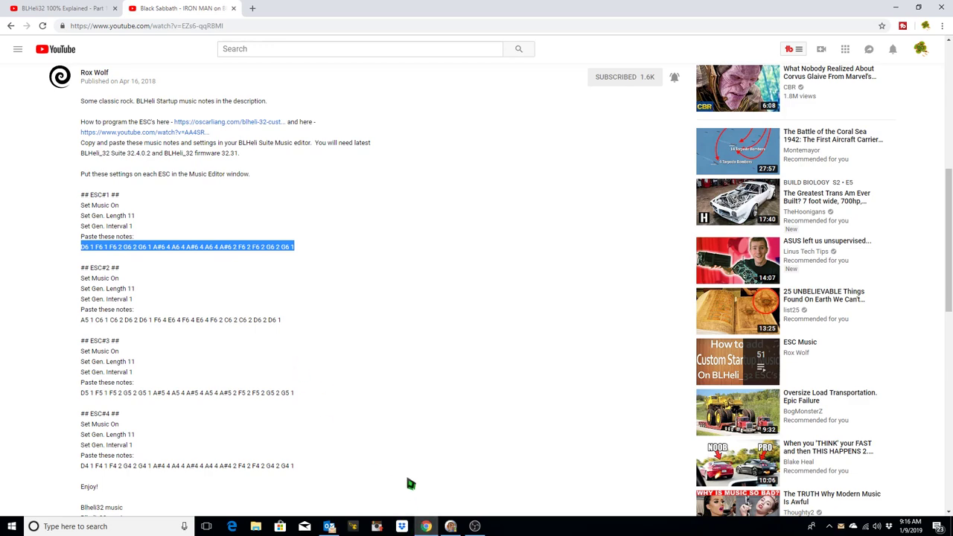
click(450, 527)
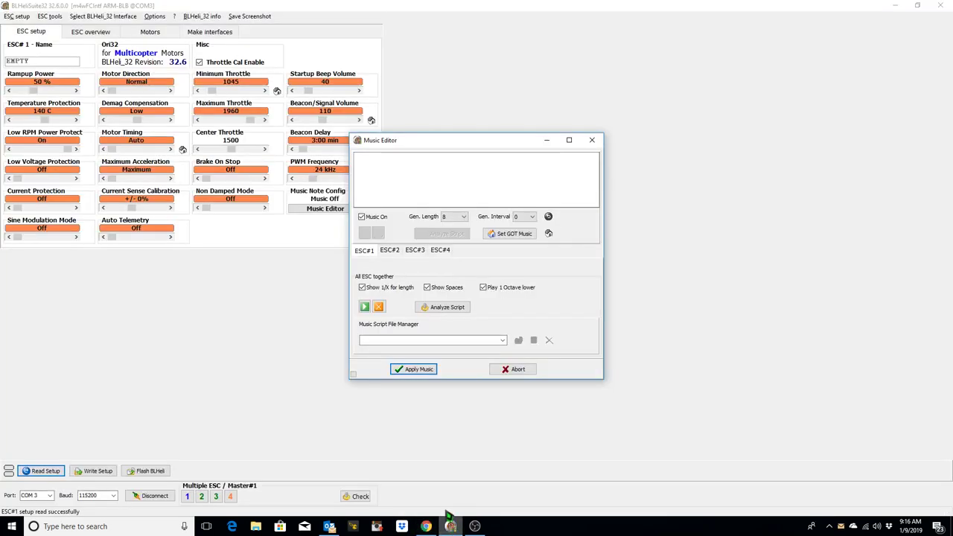
Step: Set ESC#1's Gen. Length to 11 and Gen. Interval to 1, and paste the copied ESC#1 notes into the Music Editor
click(465, 217)
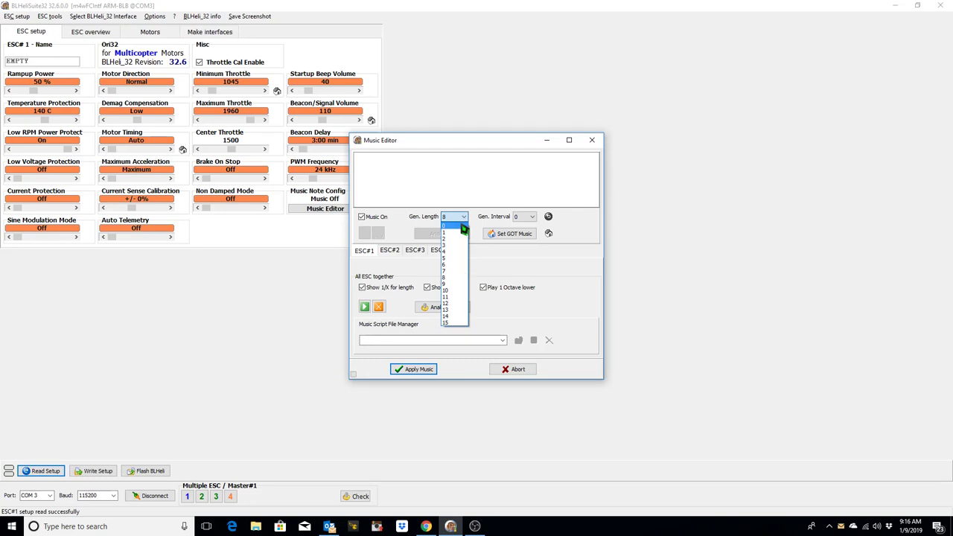
click(455, 301)
click(523, 217)
click(521, 233)
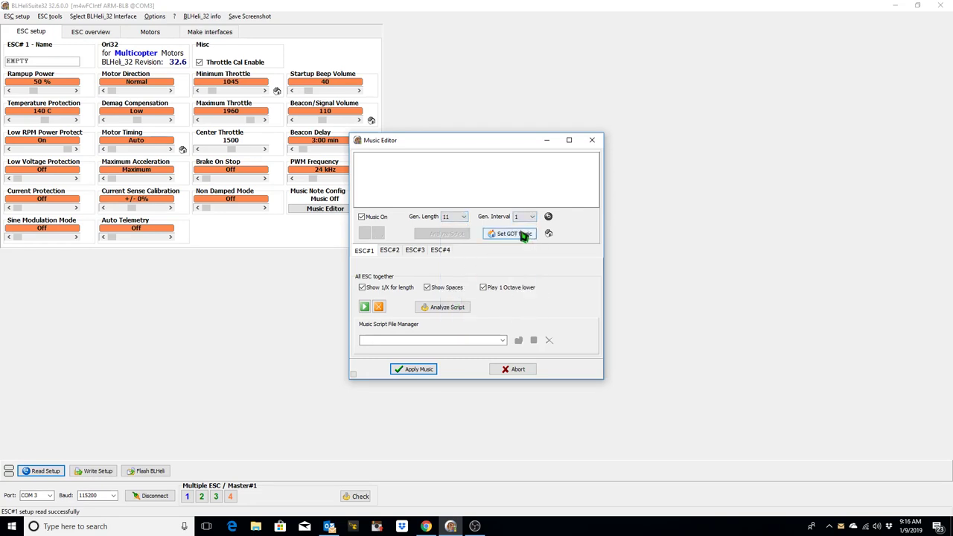
mouse_move(359, 159)
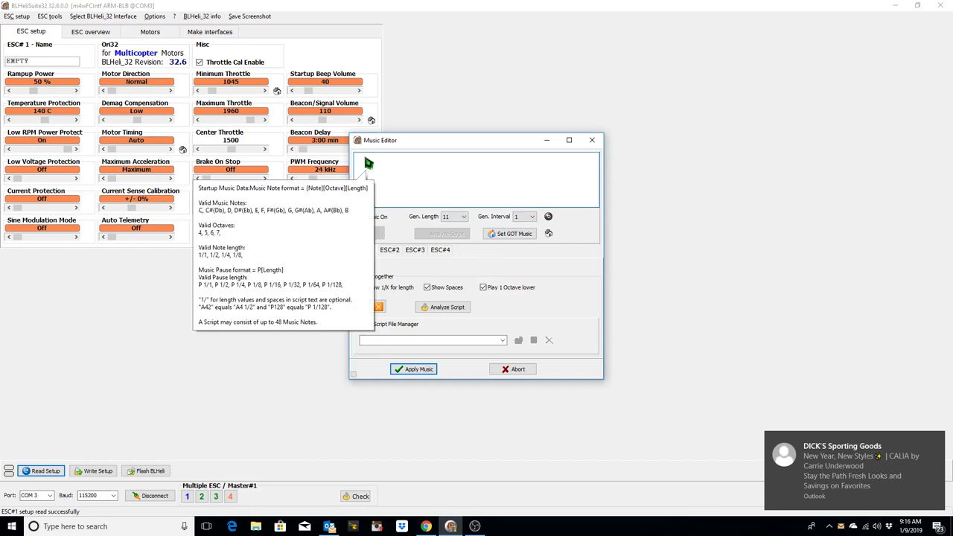
right_click(367, 164)
click(390, 188)
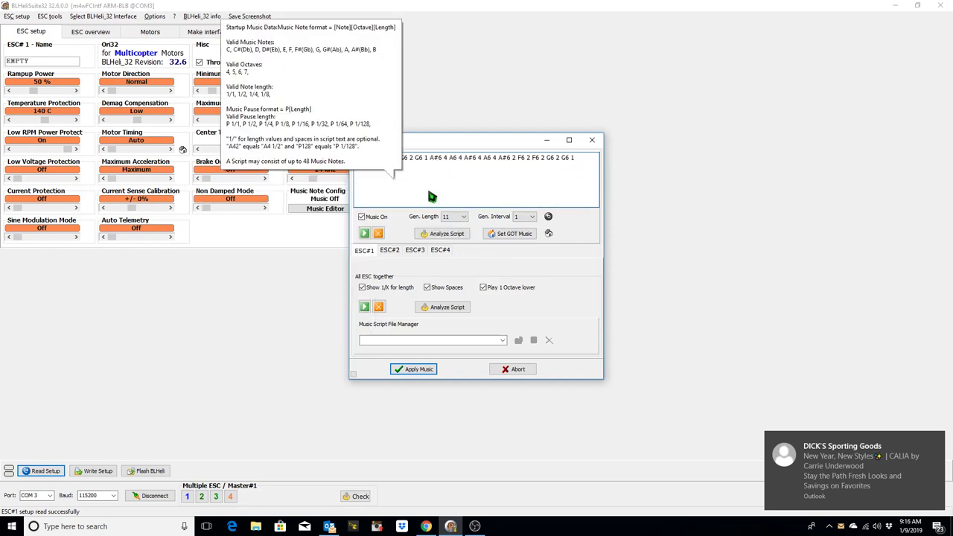
Step: Save the music script under the name "Iron Man ESC"
click(437, 342)
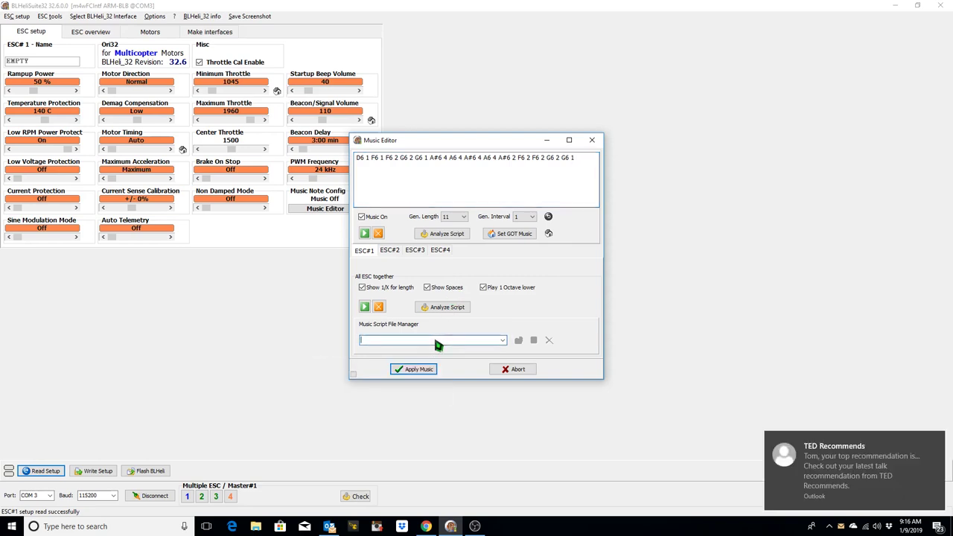
text(Iron Man ESC)
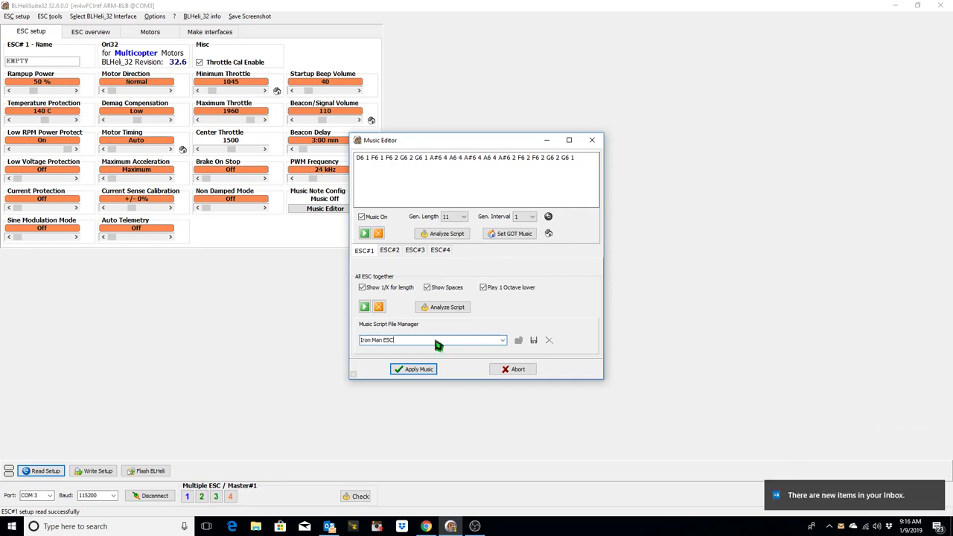
key(Return)
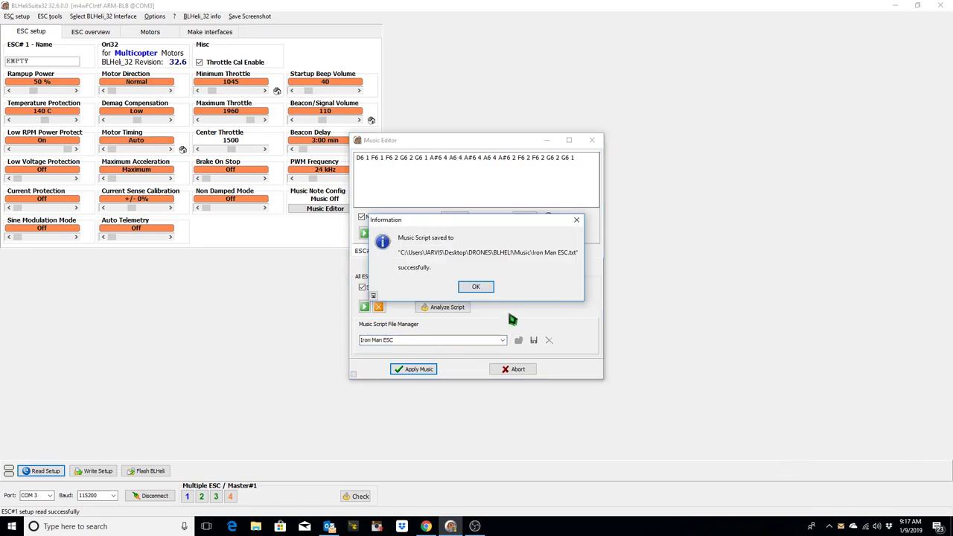
click(484, 286)
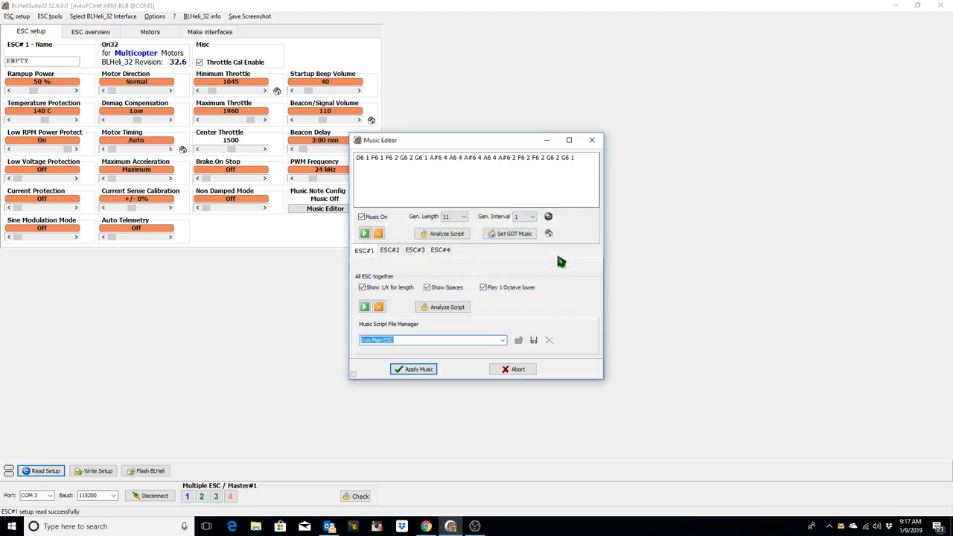
Step: Apply the ESC#1 music and write the music parameters to each individual ESC
click(422, 371)
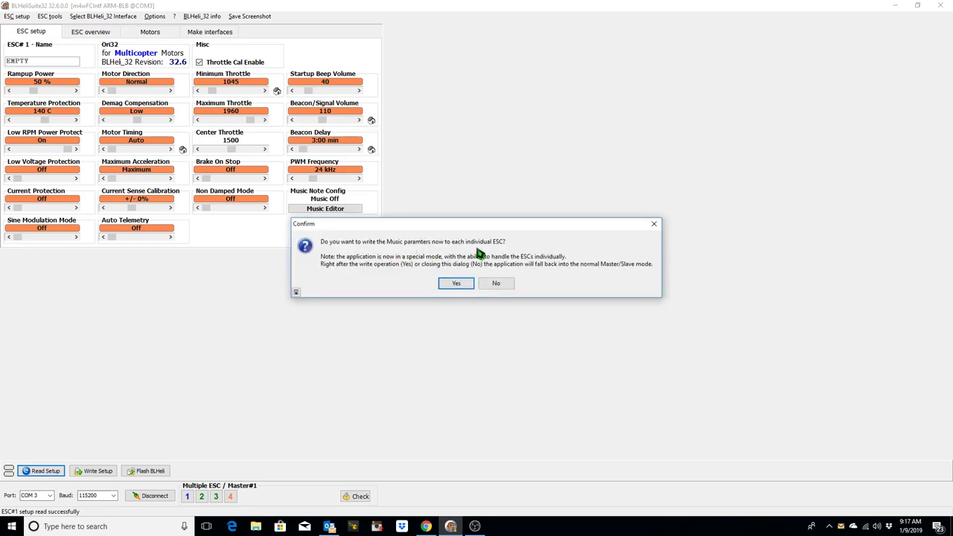
click(458, 284)
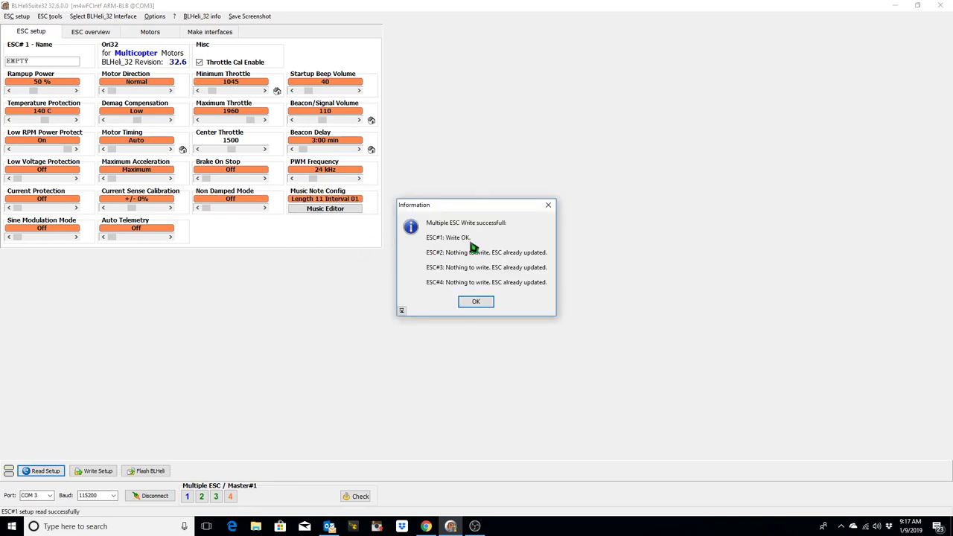
click(485, 304)
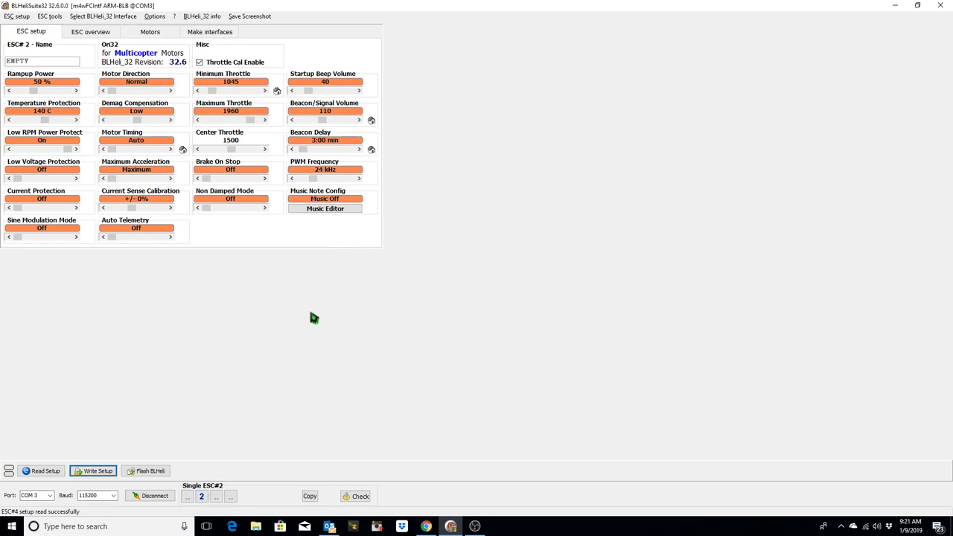
Step: Turn music on for ESC#2 in the Music Editor, with Gen. Length 11 and Gen. Interval 1
click(357, 207)
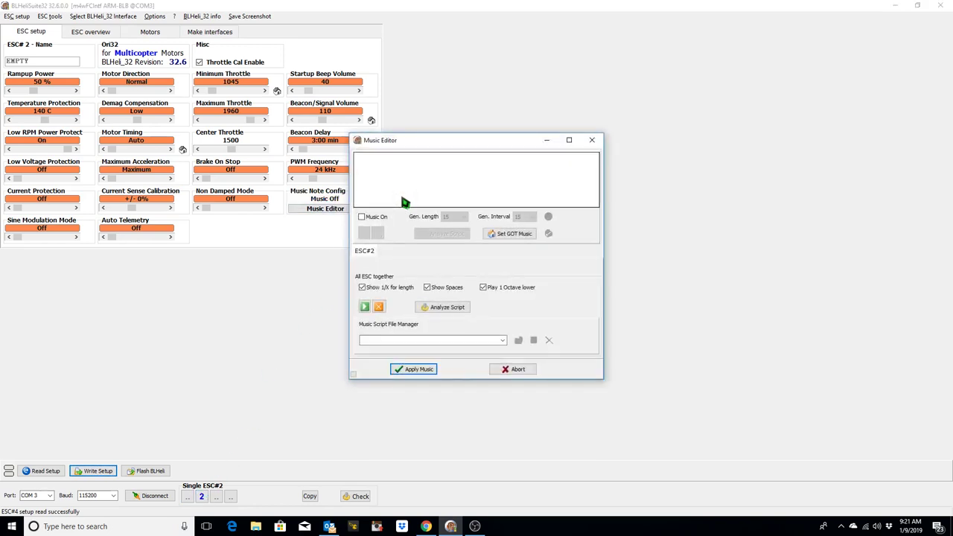
click(379, 216)
click(440, 217)
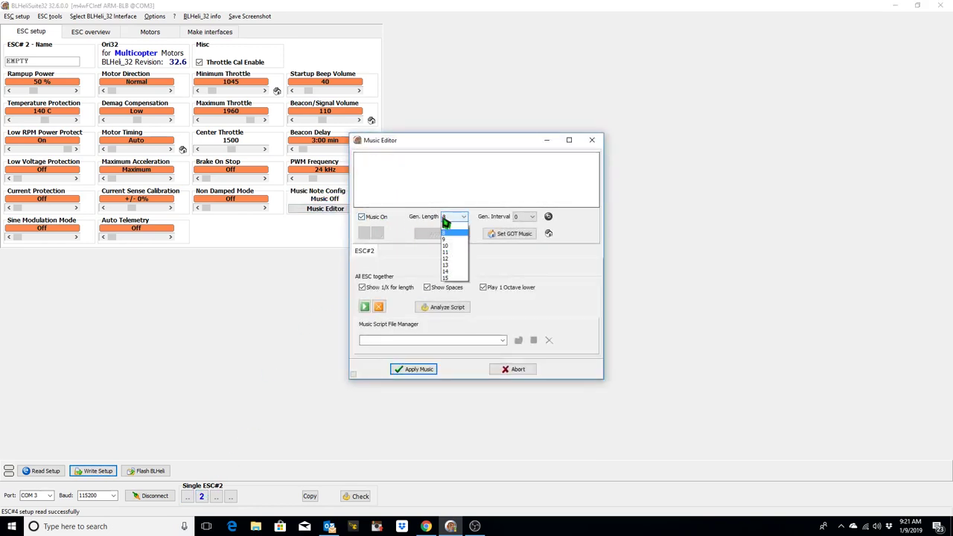
click(451, 299)
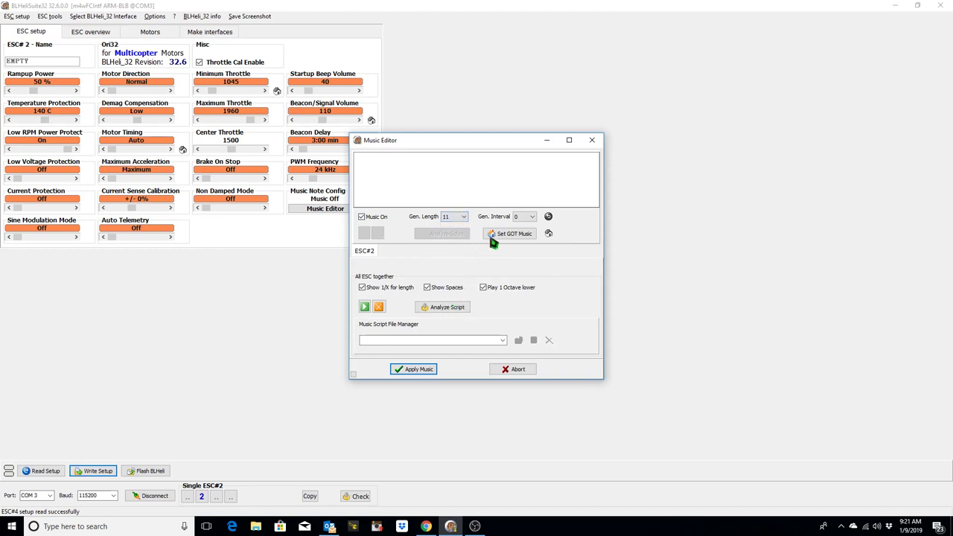
click(519, 217)
click(517, 233)
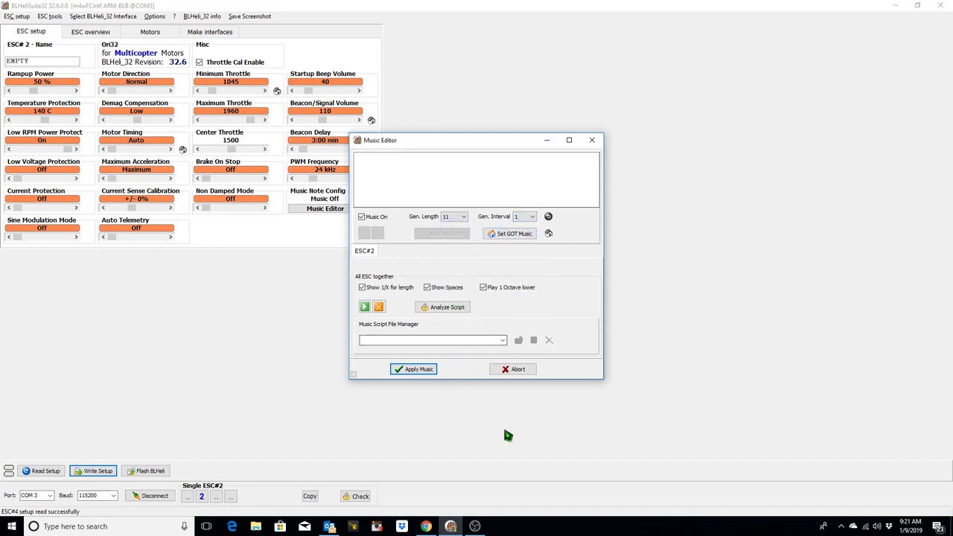
Step: Copy the ESC#2 note line from the YouTube description in Chrome and paste it into BLHeliSuite32's ESC#2 music script
click(426, 529)
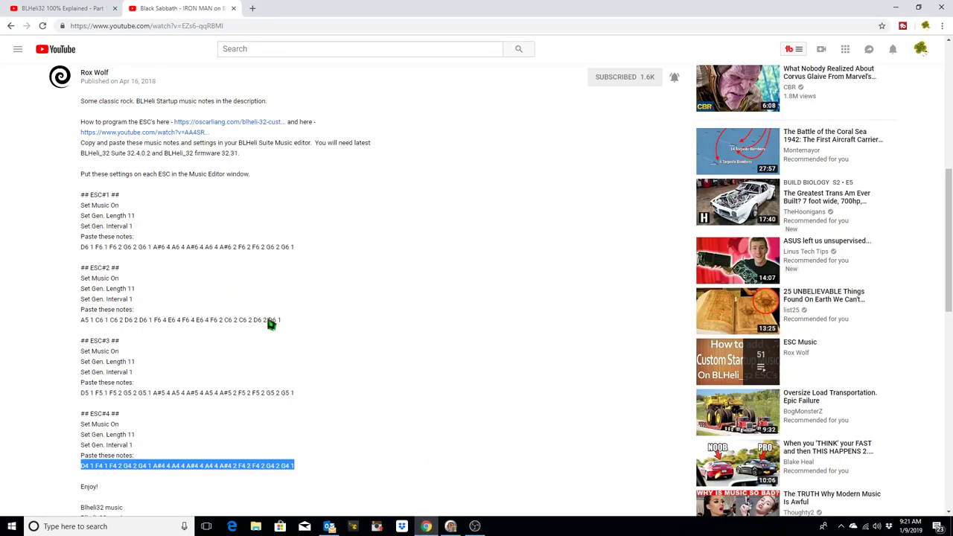
drag(289, 326, 88, 326)
right_click(88, 326)
click(107, 329)
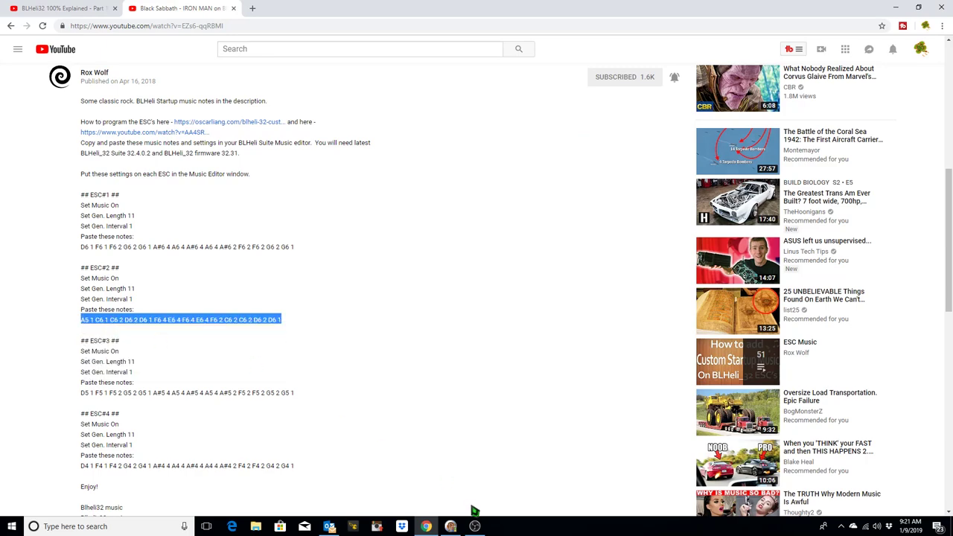
click(450, 526)
right_click(394, 168)
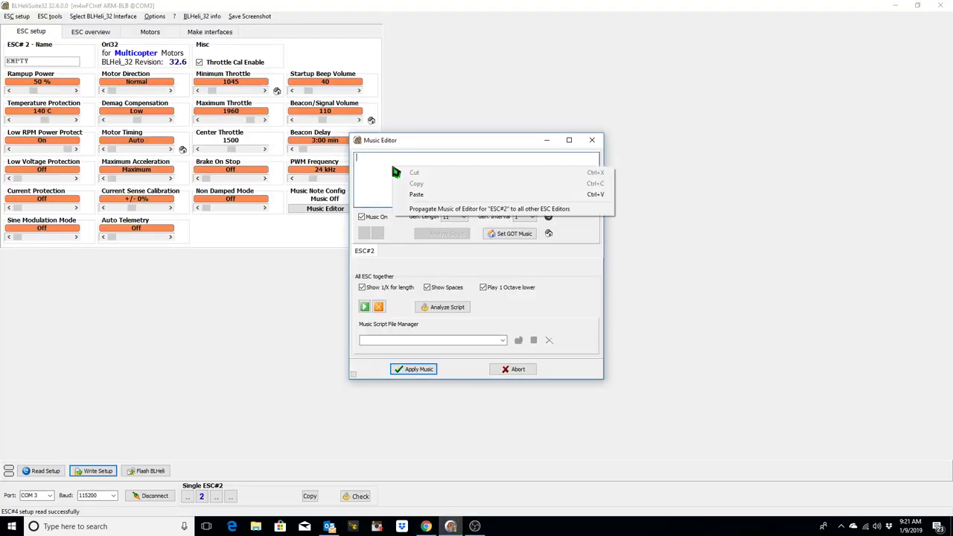
click(415, 195)
Step: Apply the pasted music and write the setup to ESC#2
click(417, 370)
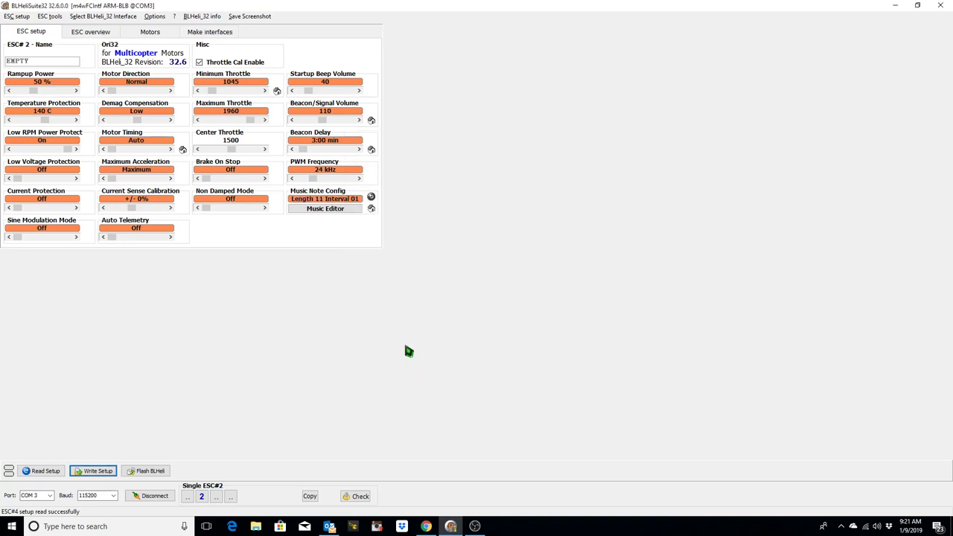
click(108, 472)
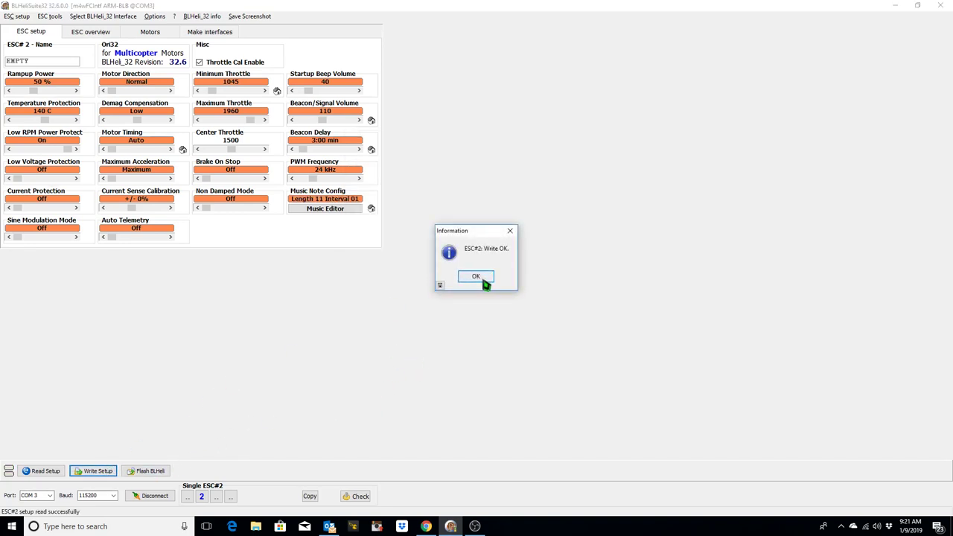
click(482, 280)
Step: Select ESC#3 and turn its music on in the Music Editor, with Gen. Length 11 and Gen. Interval 1
click(217, 496)
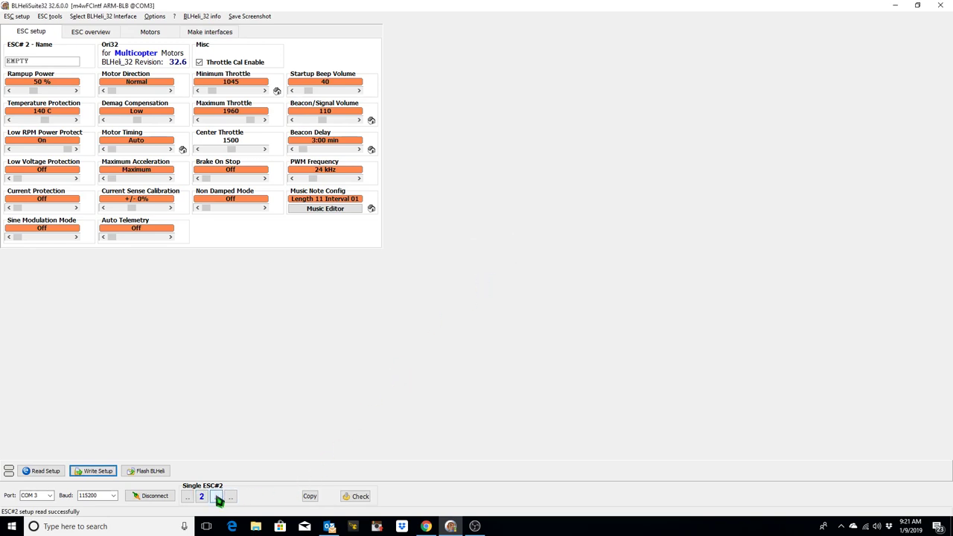
click(353, 208)
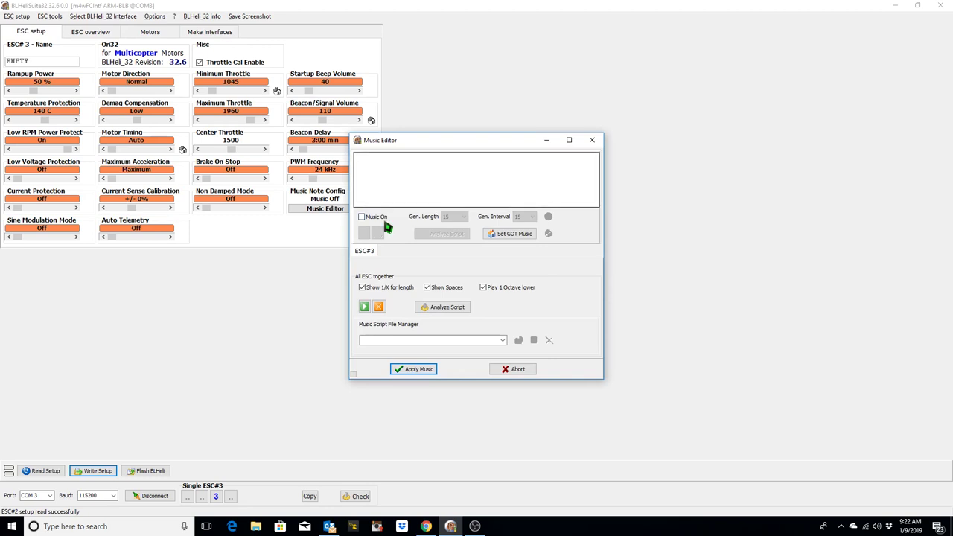
click(364, 217)
click(447, 217)
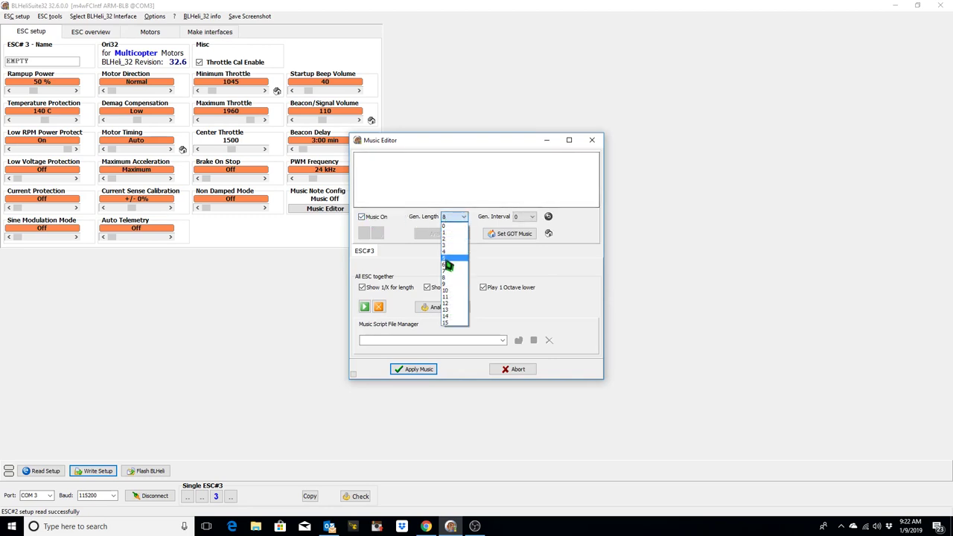
click(451, 301)
click(514, 216)
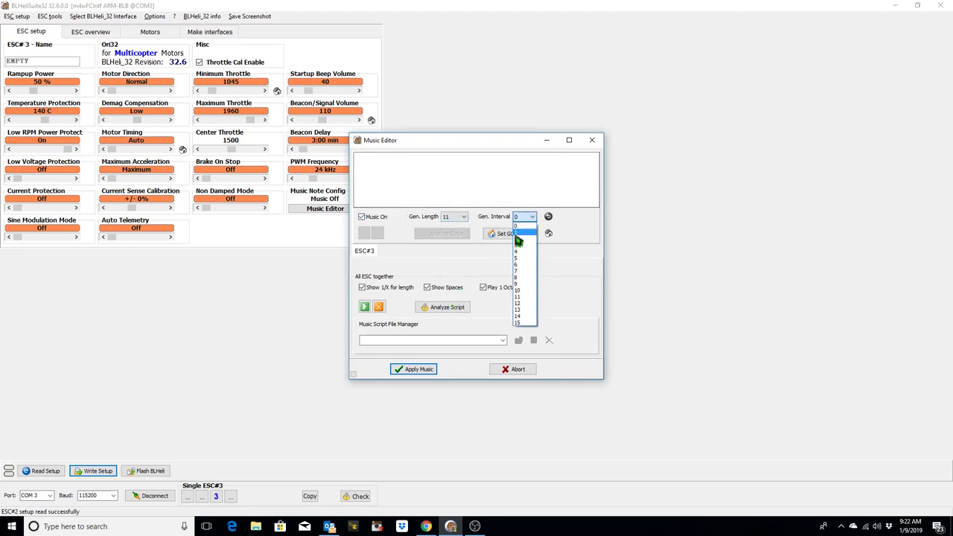
click(517, 234)
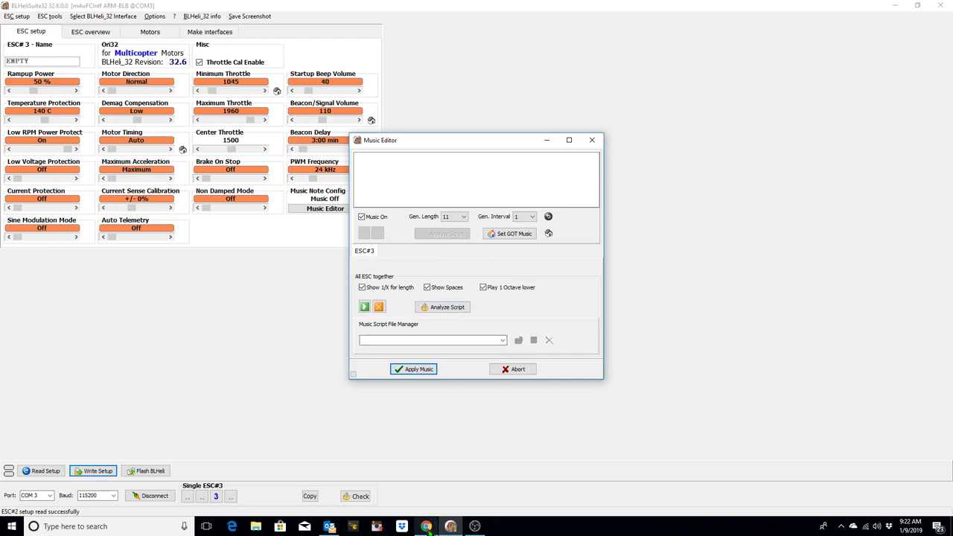
Step: Copy the ESC#3 note line from the YouTube description in Chrome and paste it into BLHeliSuite32's ESC#3 music script
click(426, 527)
drag(298, 393, 84, 399)
right_click(86, 399)
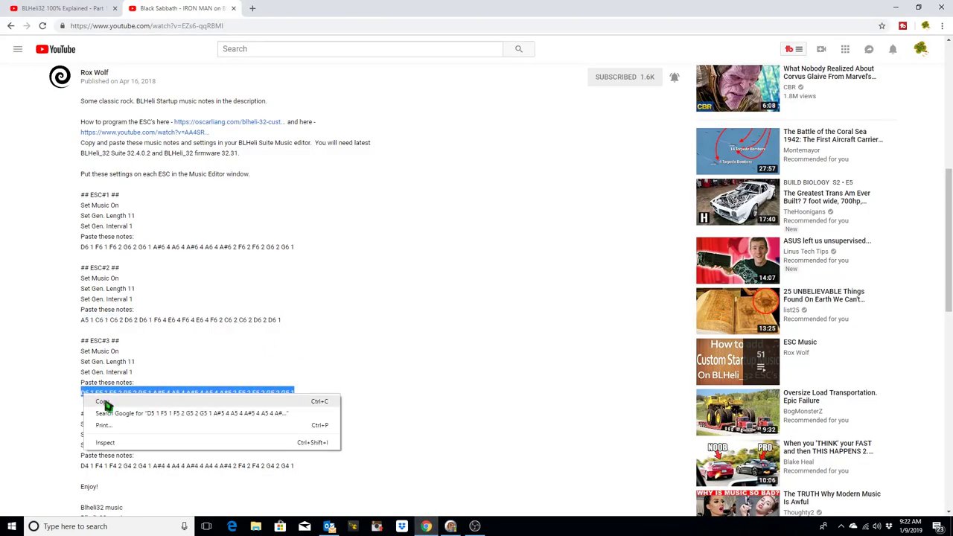
click(105, 402)
click(450, 526)
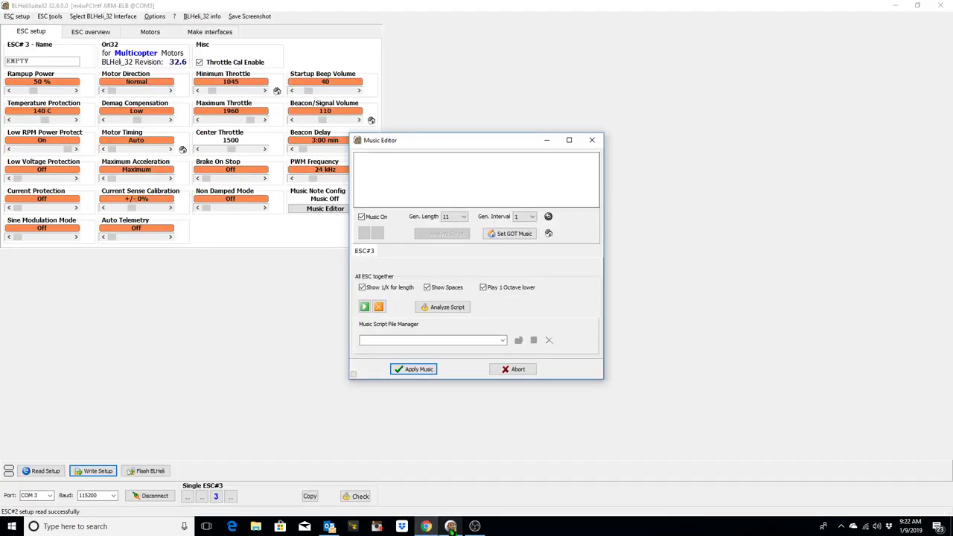
right_click(429, 176)
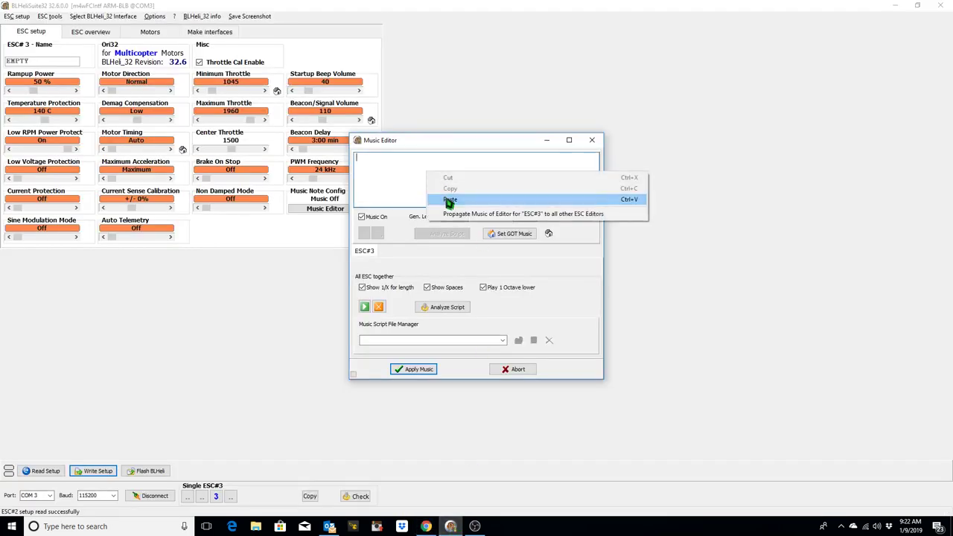
click(451, 203)
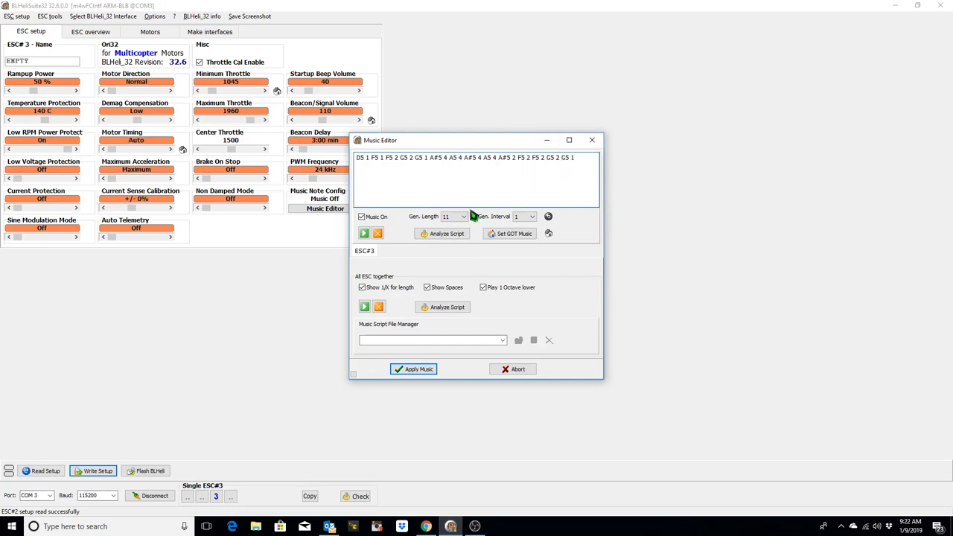
Step: Apply the pasted ESC#3 music and write the setup to ESC#3
click(417, 370)
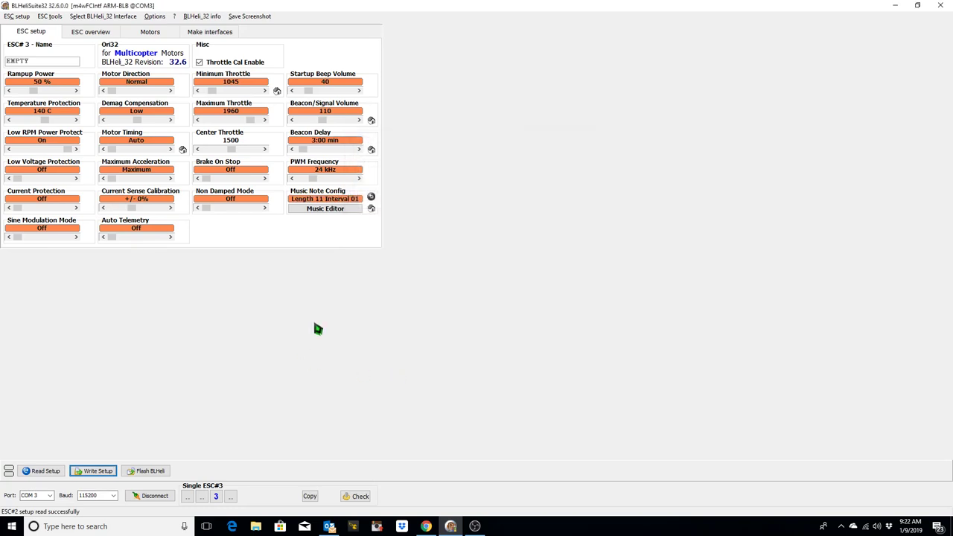
click(104, 471)
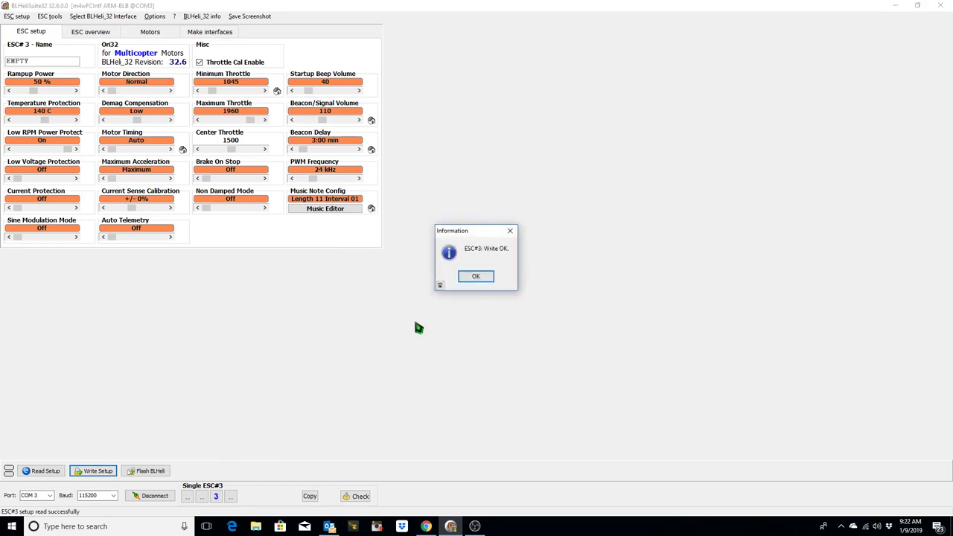
click(474, 276)
Step: Select ESC#4 and replace its music script in BLHeliSuite32 with the ESC#4 note line copied from the YouTube description in Chrome
click(231, 497)
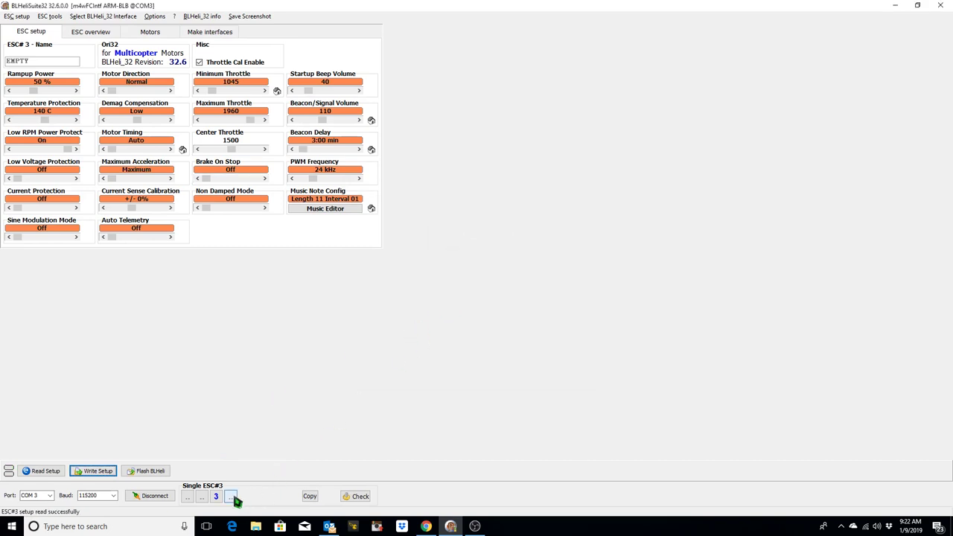
key(alt+Tab)
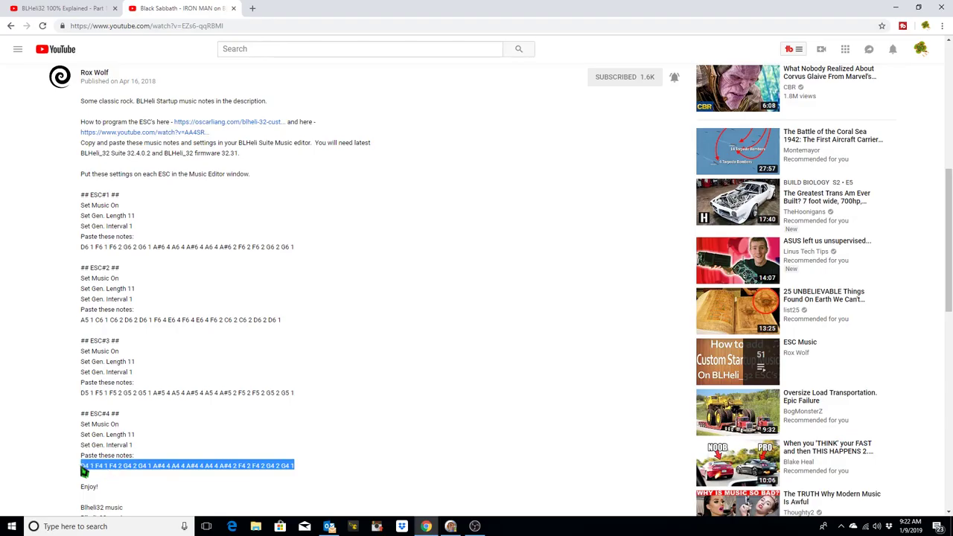
right_click(82, 465)
click(102, 417)
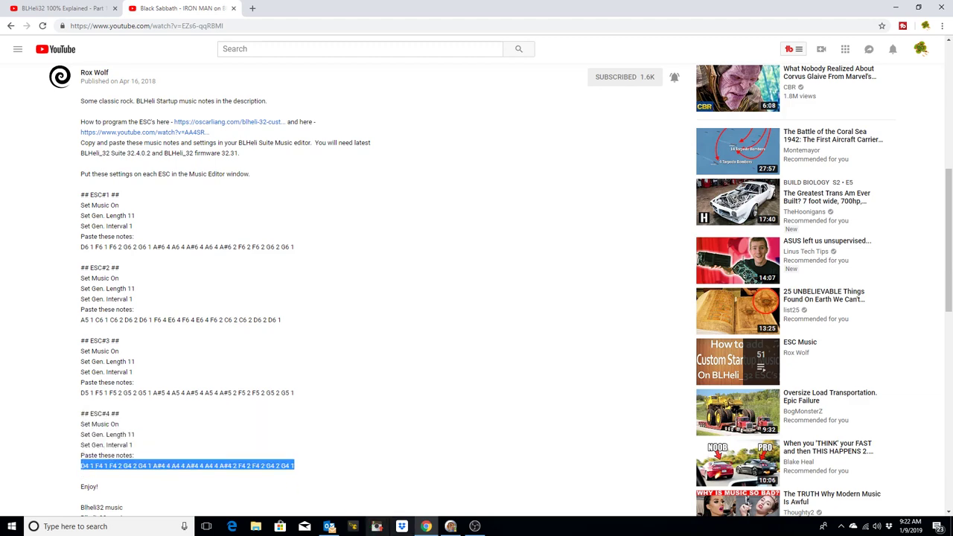
click(451, 527)
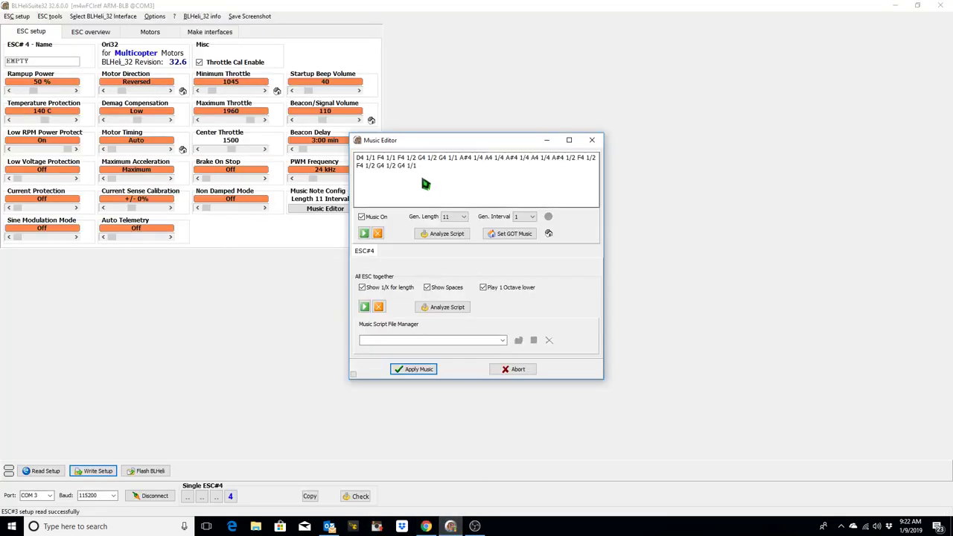
drag(419, 167, 358, 157)
right_click(368, 163)
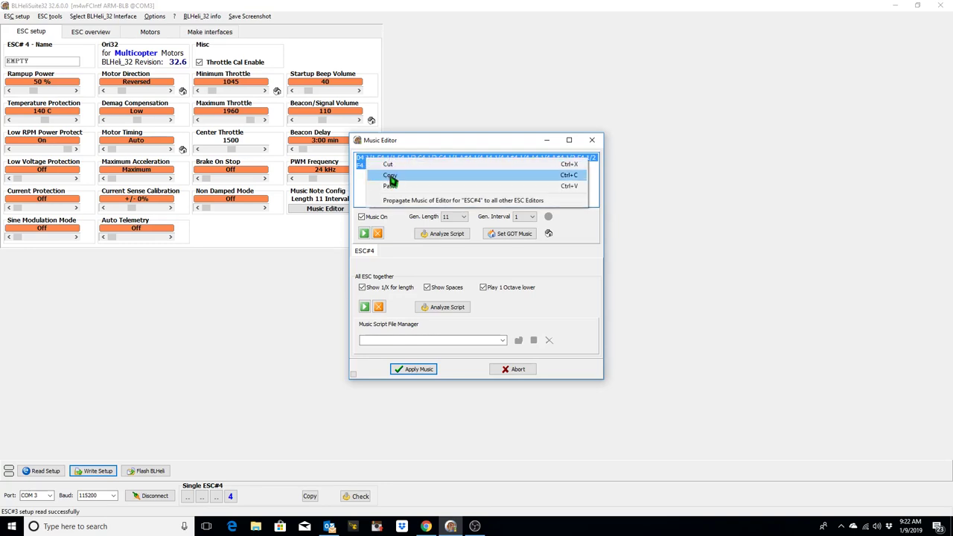
click(394, 185)
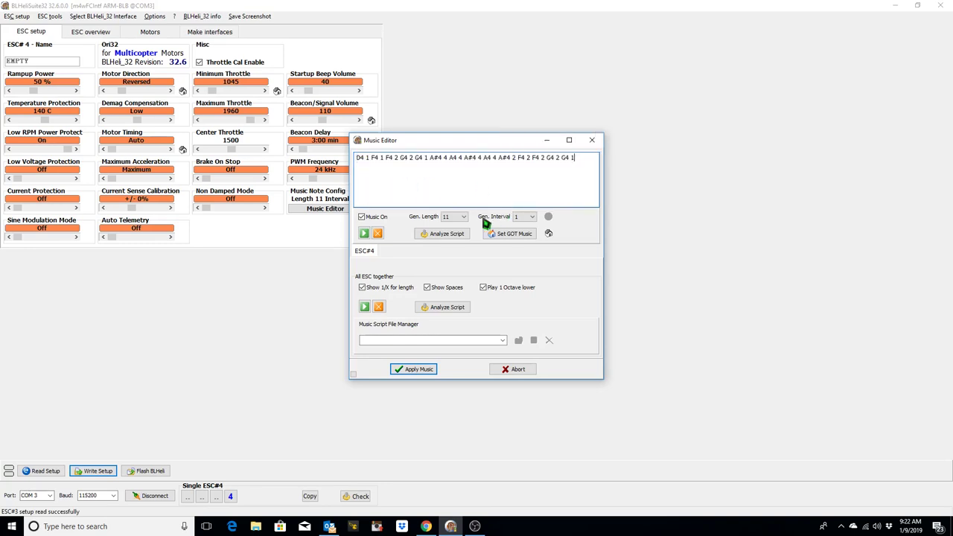
Step: Apply the ESC#4 music and write the setup to ESC#4
click(426, 369)
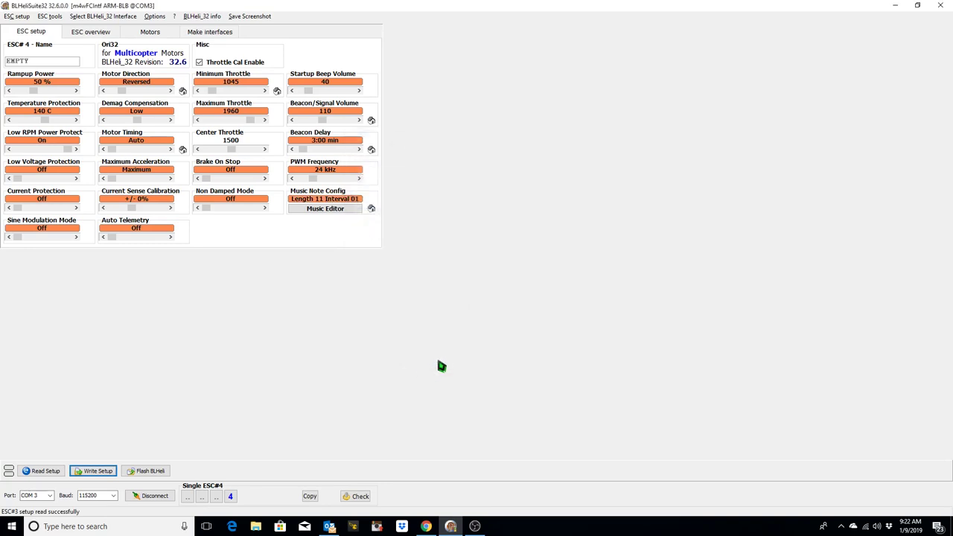
click(96, 471)
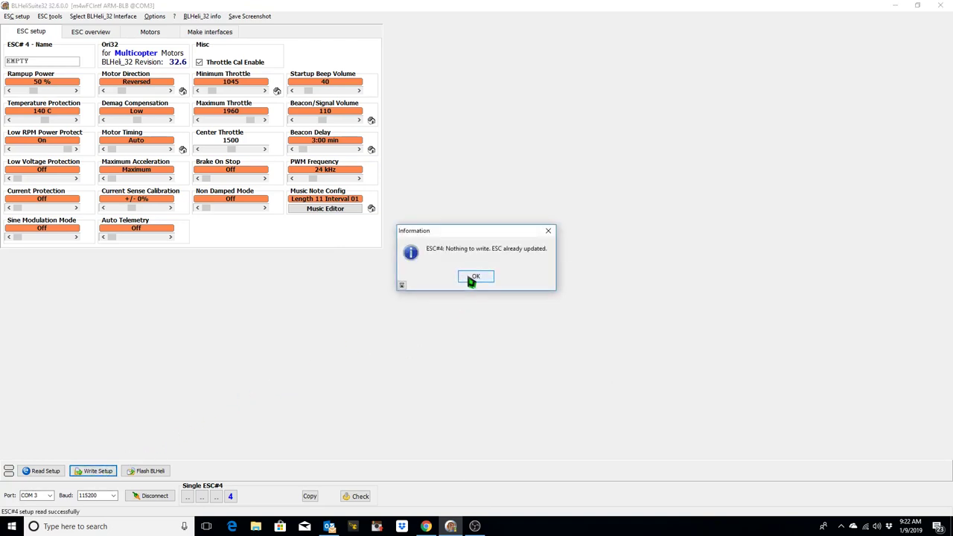
click(472, 279)
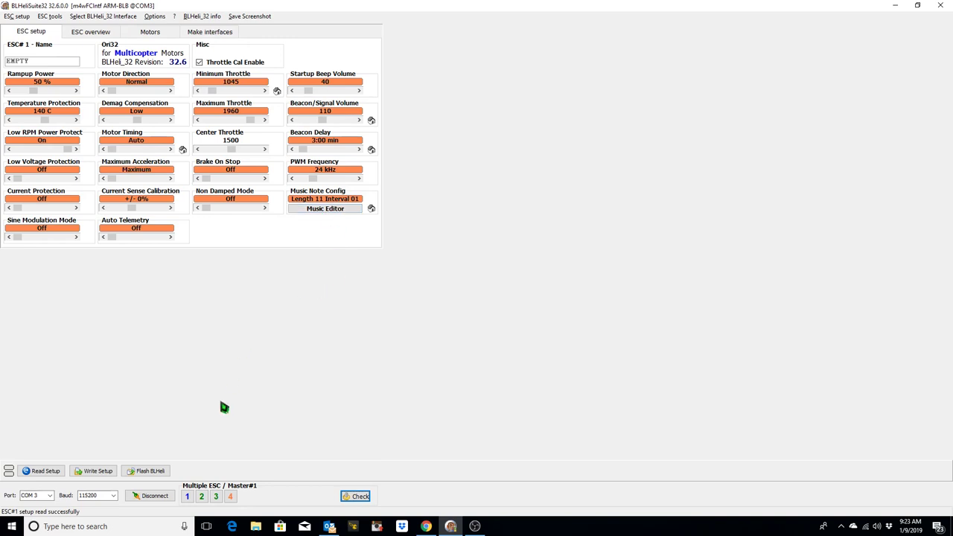
Step: Review the music configuration of the individual ESCs through ESC#4, and disconnect from the flight controller
click(202, 498)
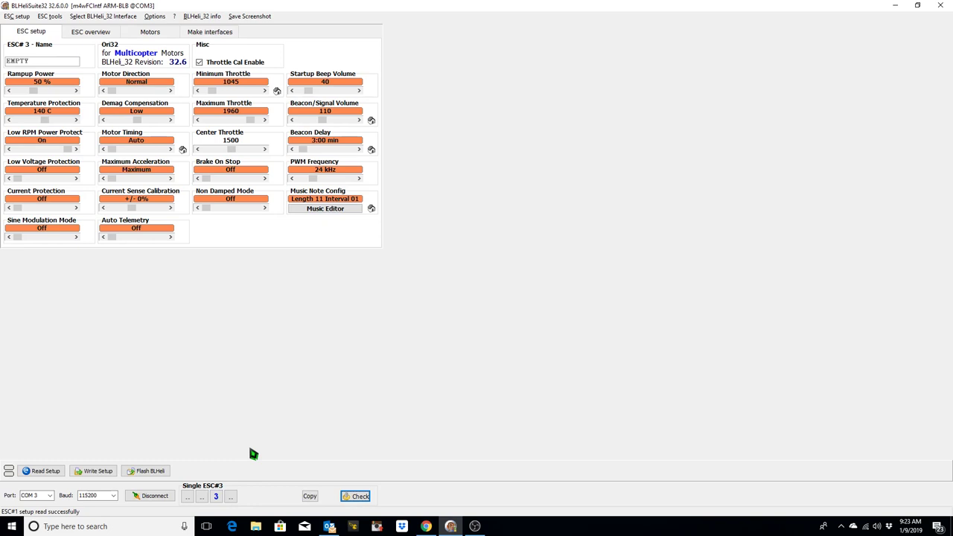
click(232, 497)
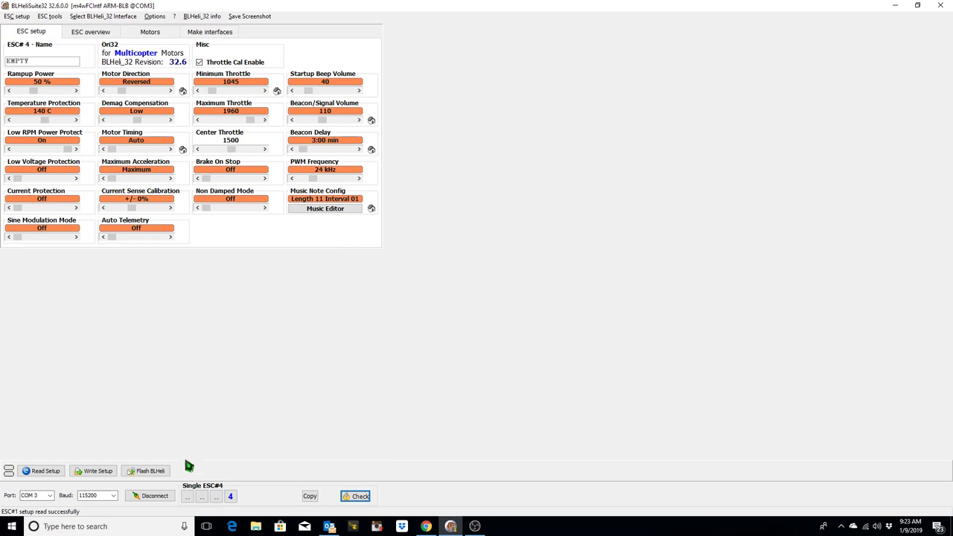
click(168, 497)
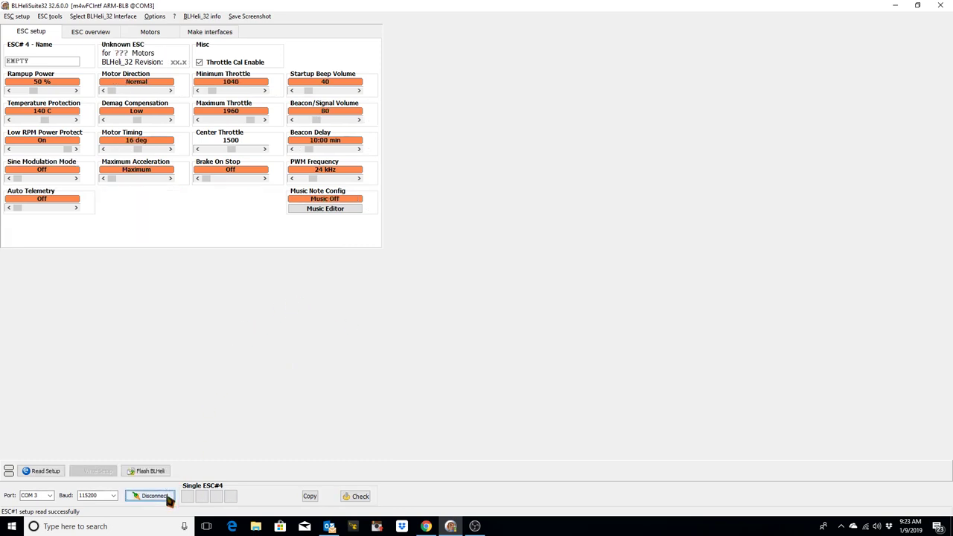